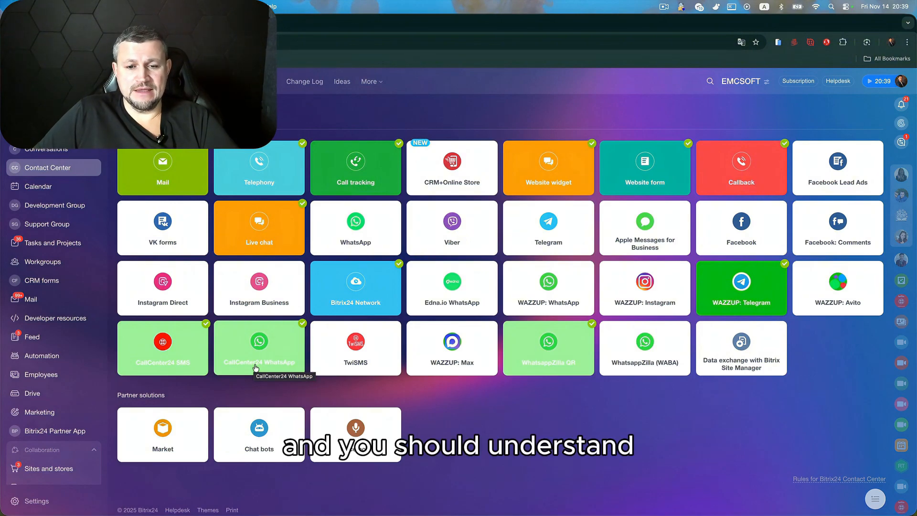
Open the WhatsApp (WhatsApp EMCsoft) open channel under CallCenter24 WhatsApp in the Contact Center
{"action": "left_click", "coordinate": [255, 367]}
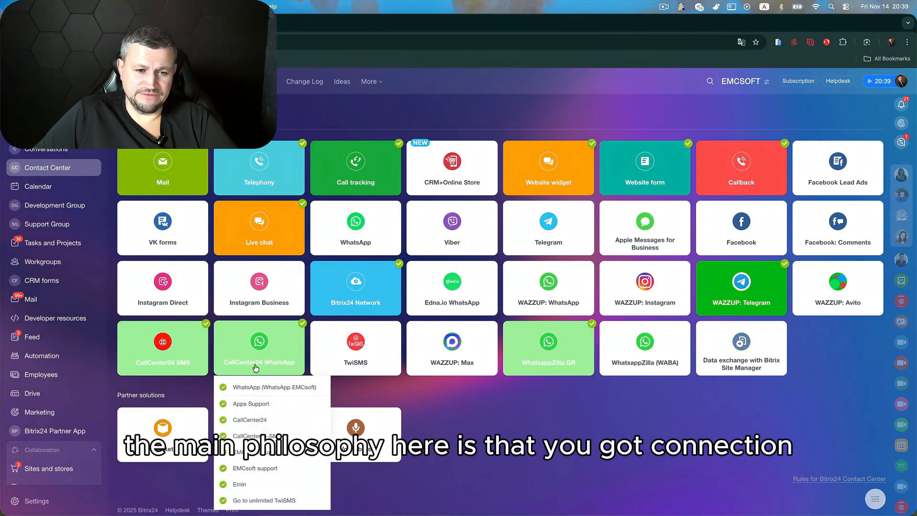
{"action": "left_click", "coordinate": [255, 368]}
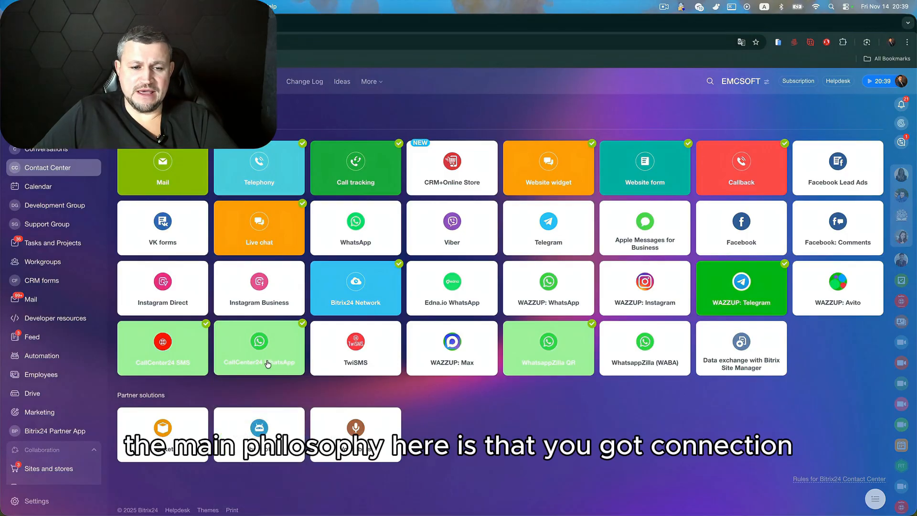
{"action": "left_click", "coordinate": [267, 365]}
{"action": "left_click", "coordinate": [273, 386]}
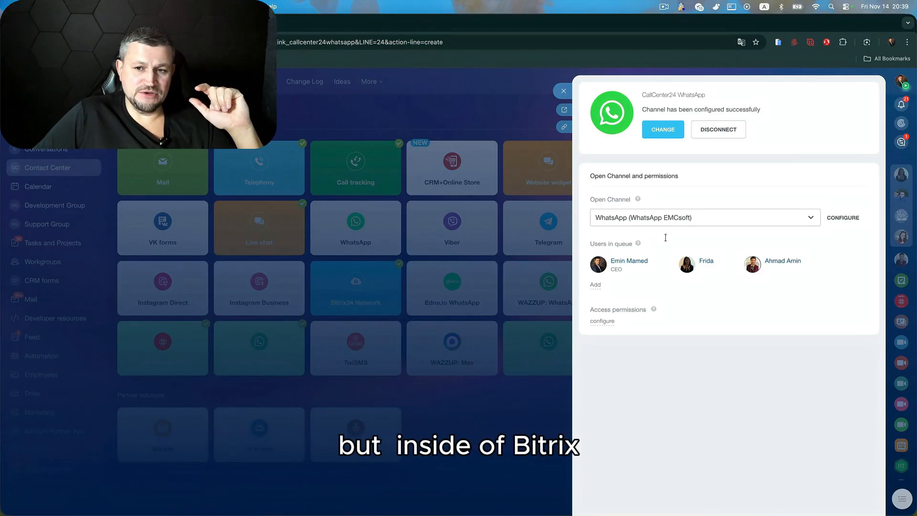
{"action": "left_click_drag", "start_coordinate": [588, 199], "coordinate": [652, 200]}
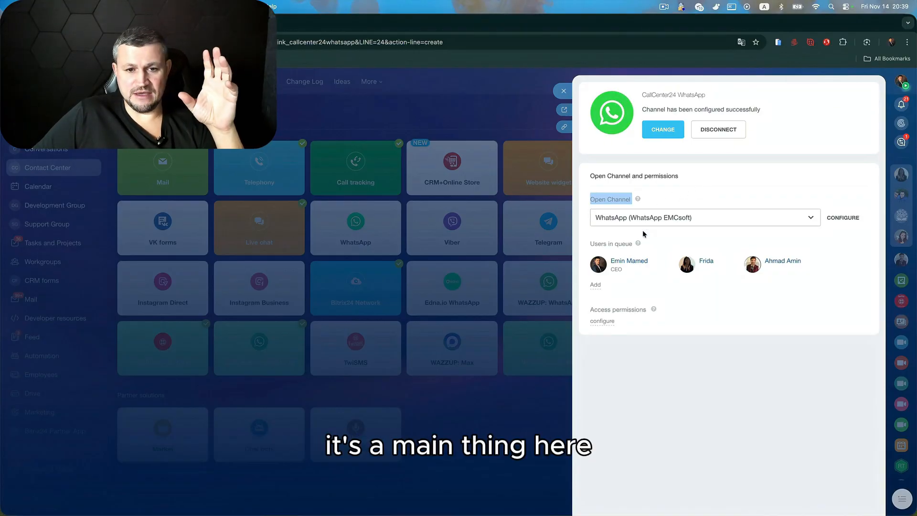
{"action": "left_click", "coordinate": [539, 238]}
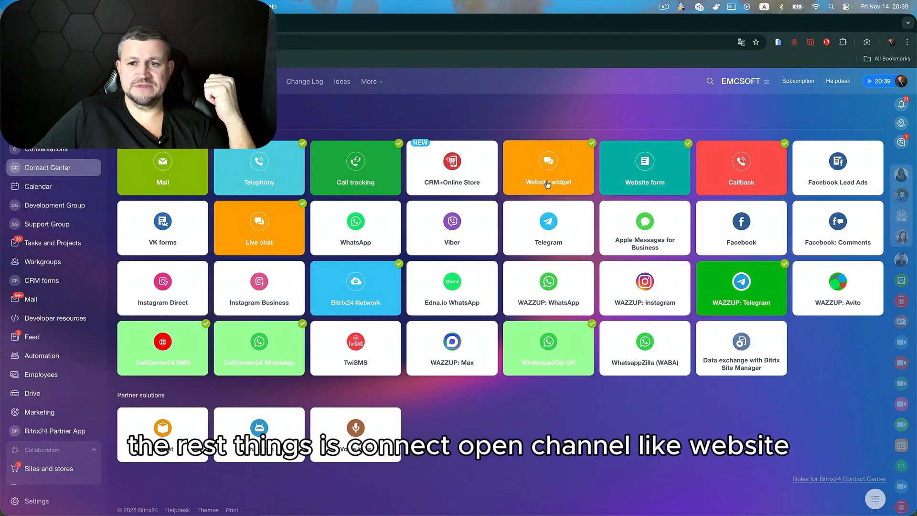
{"action": "left_click", "coordinate": [249, 347]}
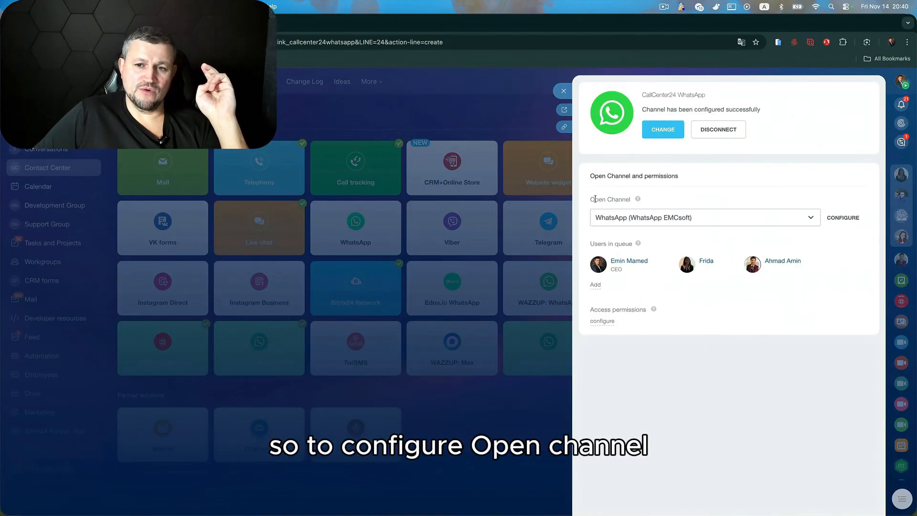
{"action": "left_click_drag", "start_coordinate": [594, 200], "coordinate": [651, 202]}
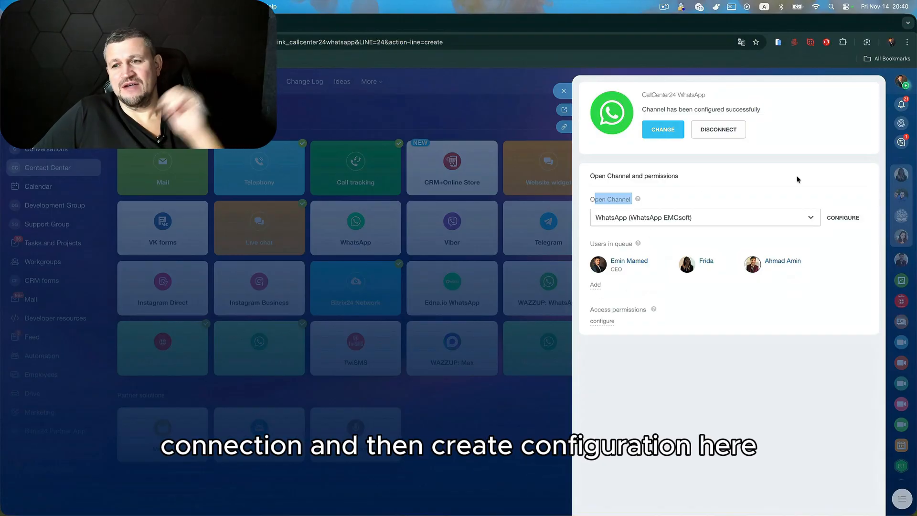
Review the open channel's agent queue configuration and its access permissions, closing each view
{"action": "left_click", "coordinate": [835, 216]}
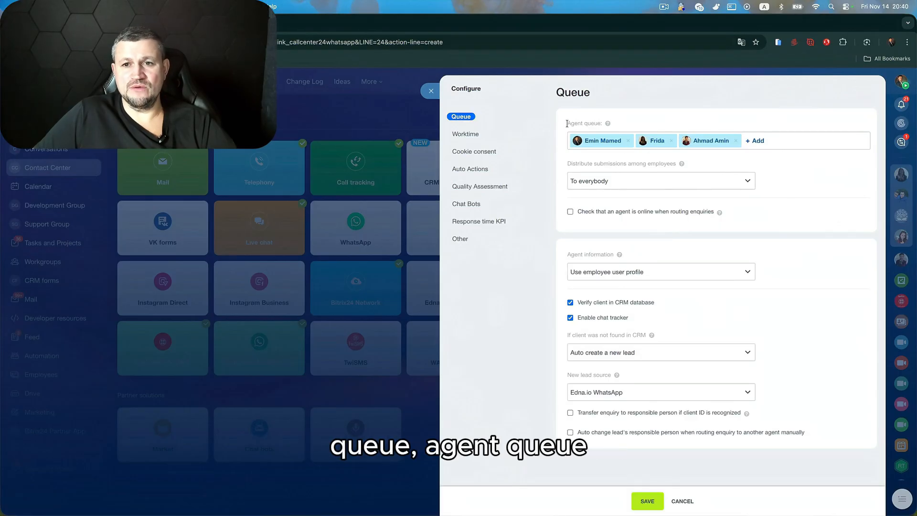
{"action": "left_click_drag", "start_coordinate": [566, 122], "coordinate": [608, 125]}
{"action": "left_click", "coordinate": [682, 118]}
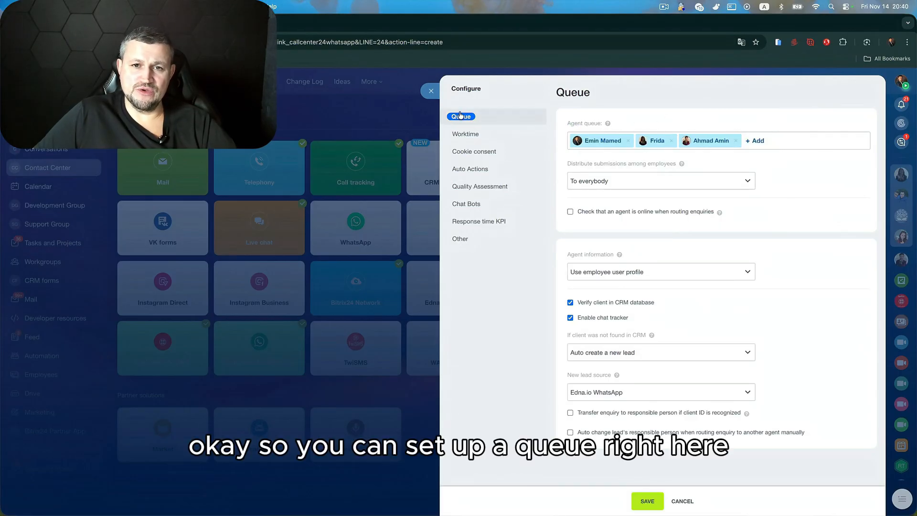
{"action": "left_click", "coordinate": [431, 91]}
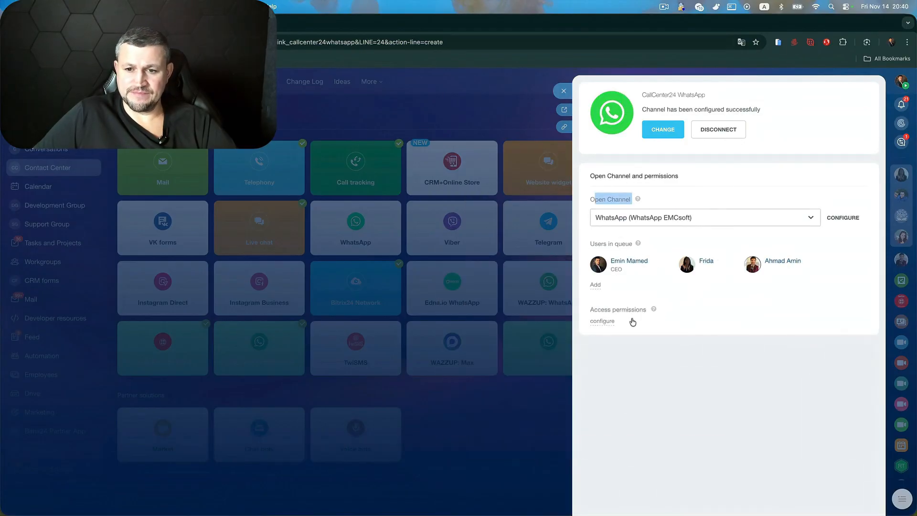
{"action": "left_click", "coordinate": [603, 321]}
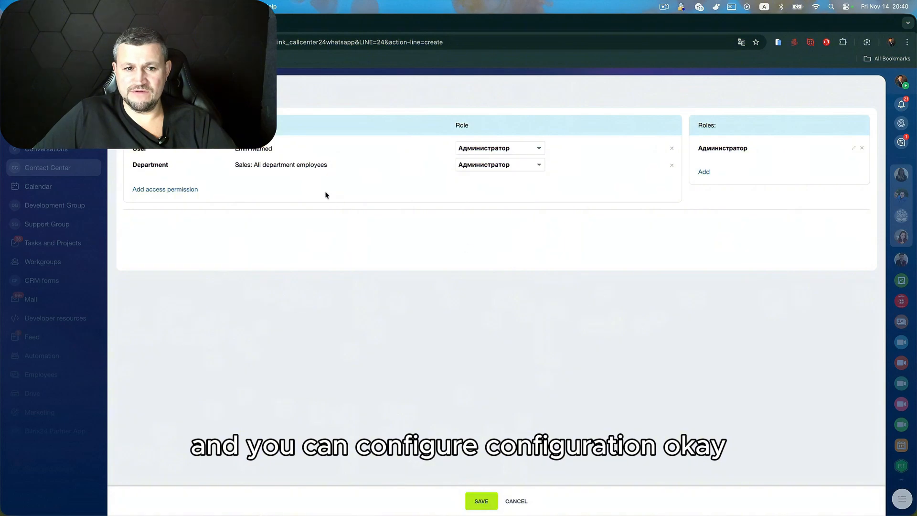
{"action": "left_click", "coordinate": [99, 90]}
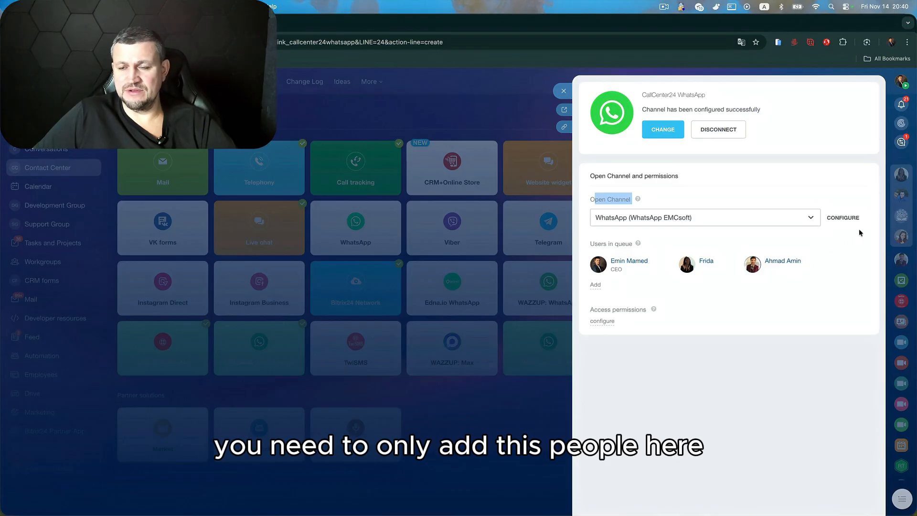
Open the open channel's configuration and set the distribution of submissions among employees to Exactly as enqueued
{"action": "left_click", "coordinate": [844, 218]}
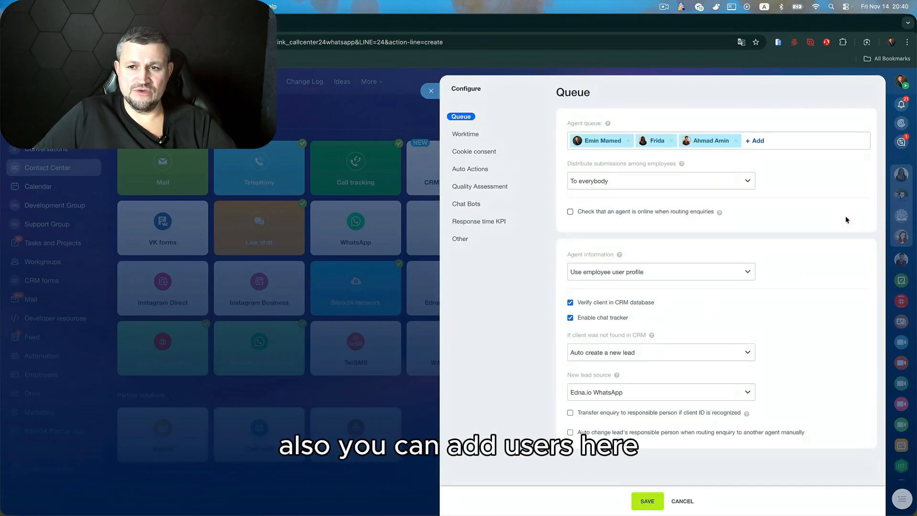
{"action": "left_click", "coordinate": [742, 181]}
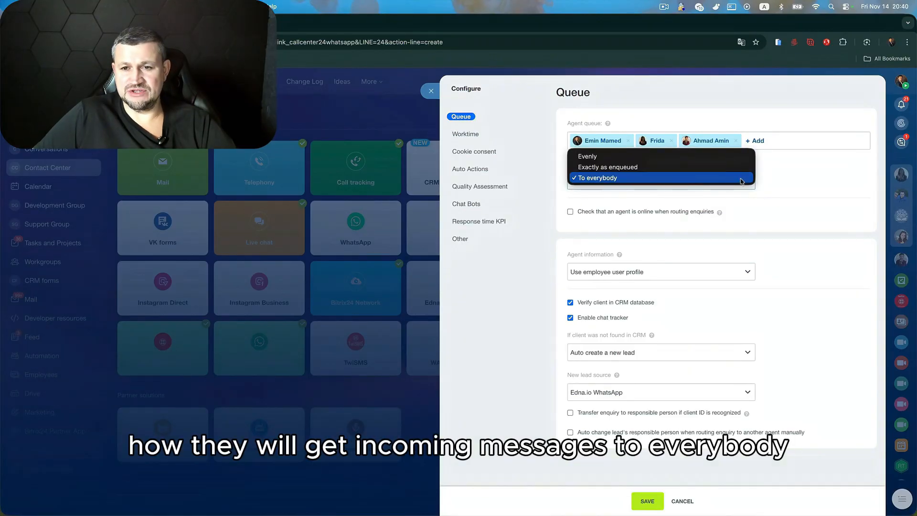
{"action": "left_click", "coordinate": [617, 168]}
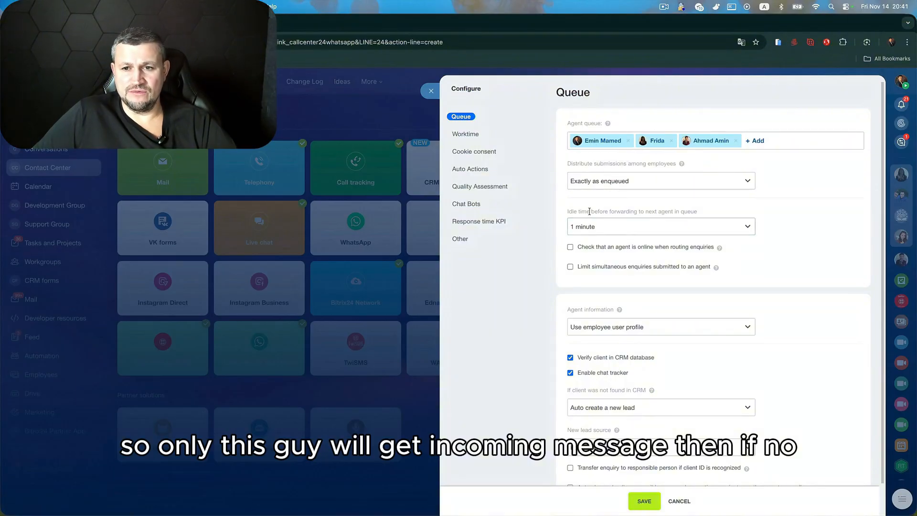
{"action": "left_click_drag", "start_coordinate": [600, 211], "coordinate": [691, 212]}
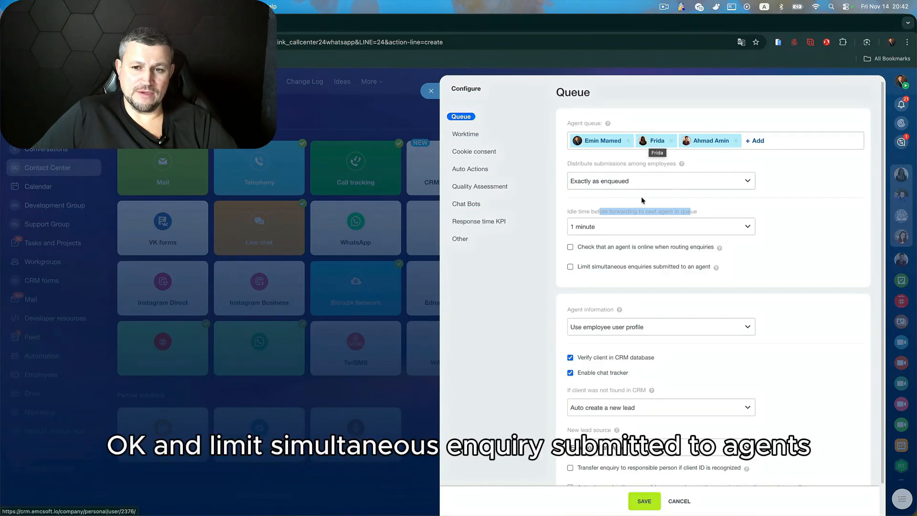
Enable the limit on simultaneous enquiries submitted to an agent and set the distribution of submissions to To everybody
{"action": "left_click", "coordinate": [571, 266]}
{"action": "left_click", "coordinate": [616, 306]}
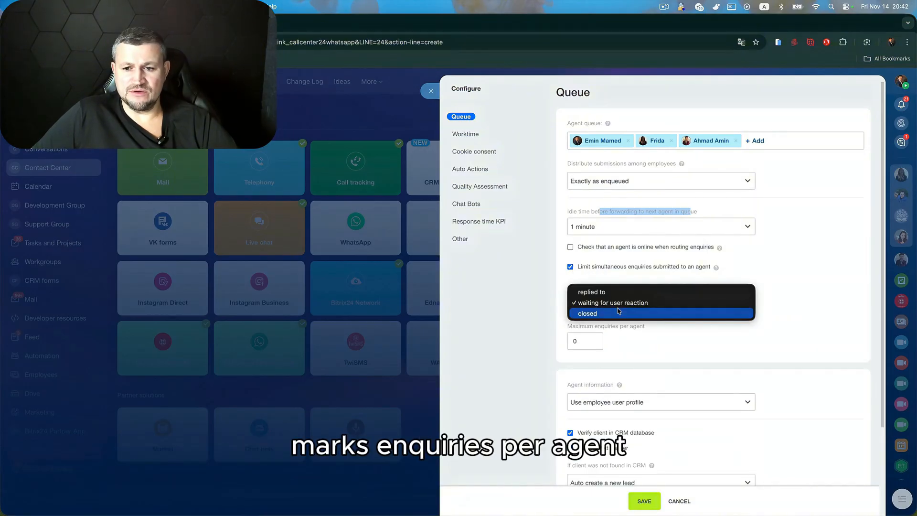
{"action": "left_click", "coordinate": [608, 265]}
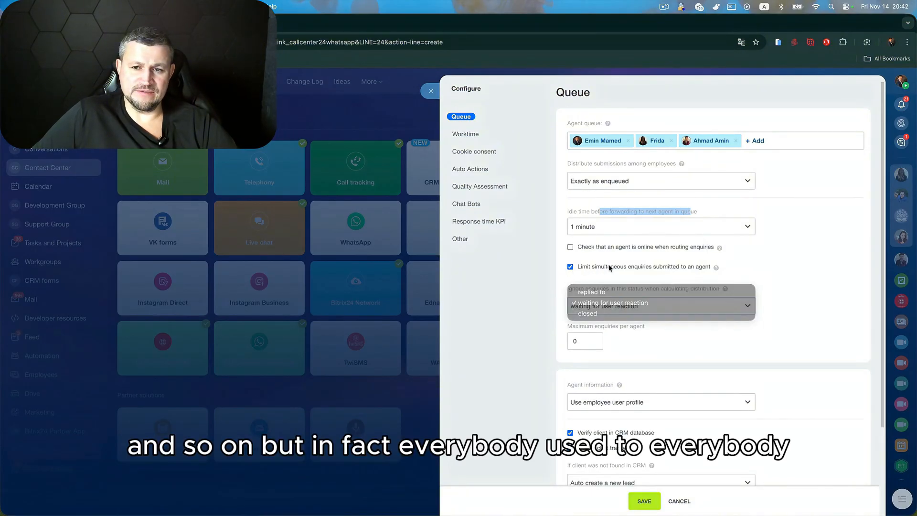
{"action": "left_click", "coordinate": [615, 186]}
{"action": "left_click", "coordinate": [615, 189]}
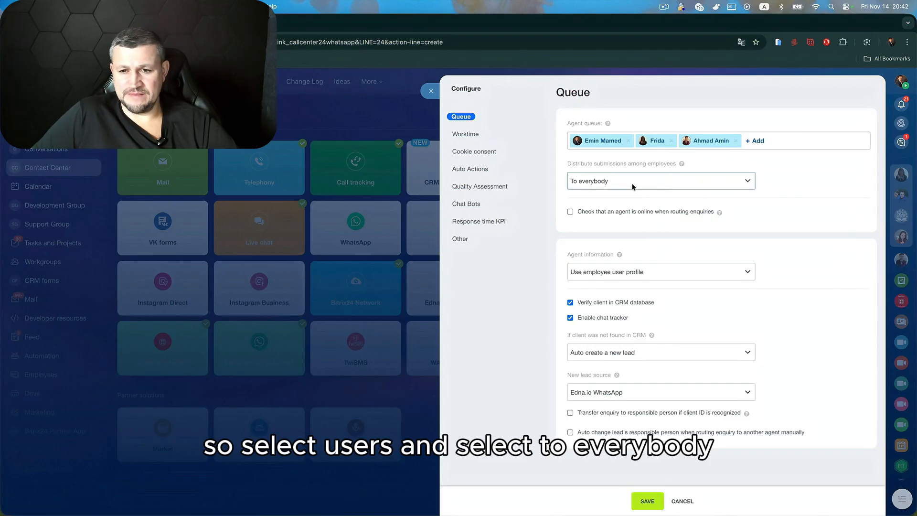
Try the agent information setting Use Open Channel entries and look over the editable entries for each agent
{"action": "left_click", "coordinate": [621, 273]}
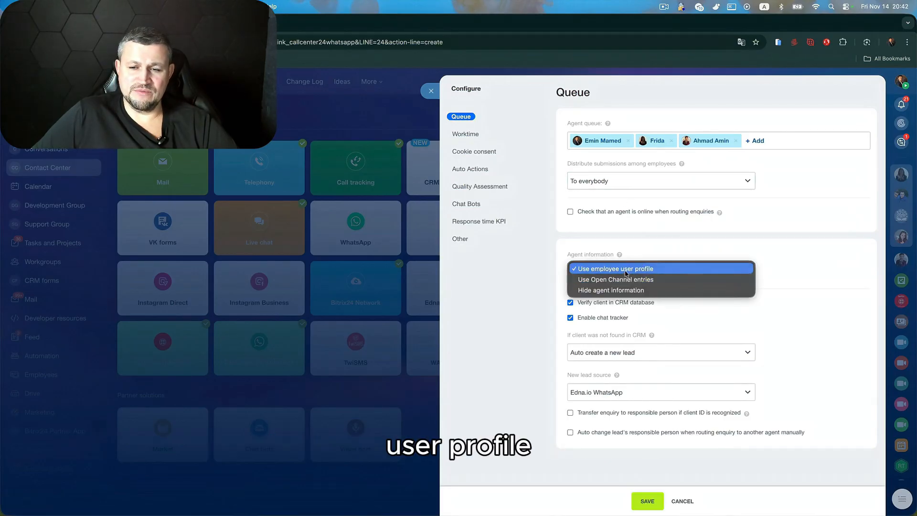
{"action": "left_click", "coordinate": [623, 269]}
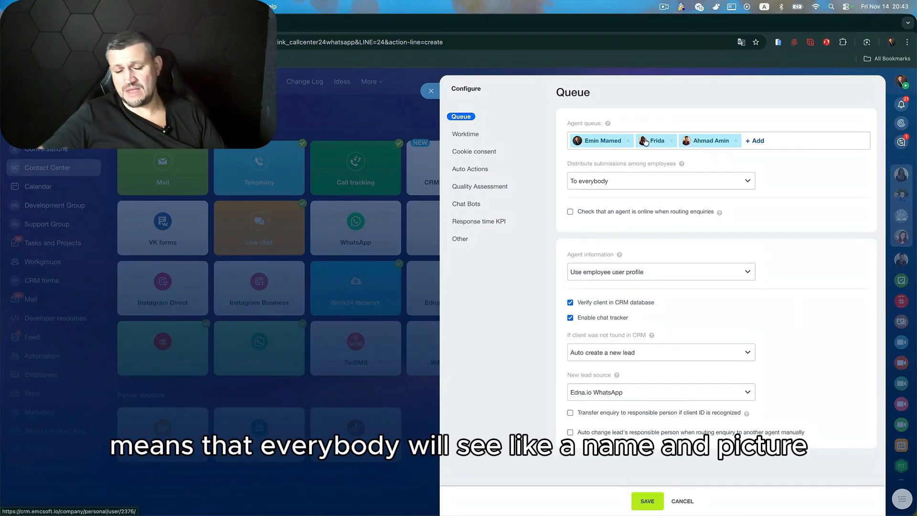
{"action": "left_click", "coordinate": [668, 273]}
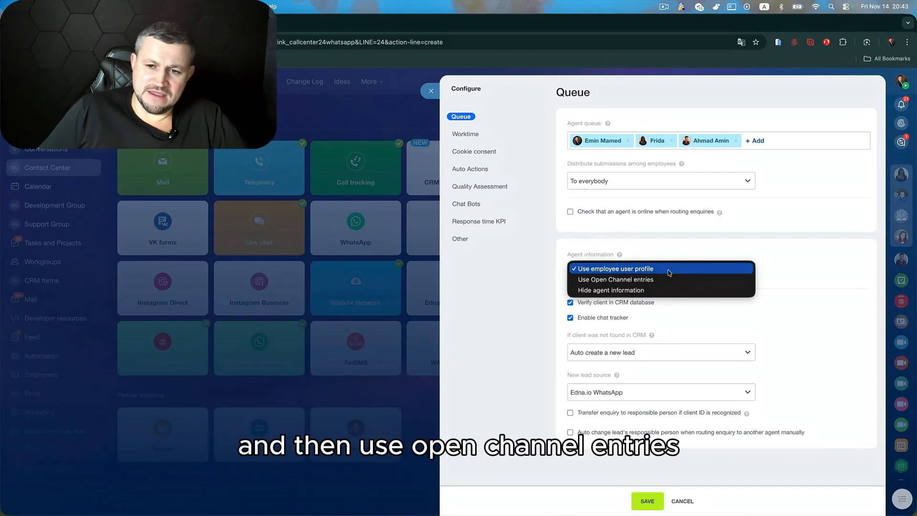
{"action": "left_click", "coordinate": [671, 281]}
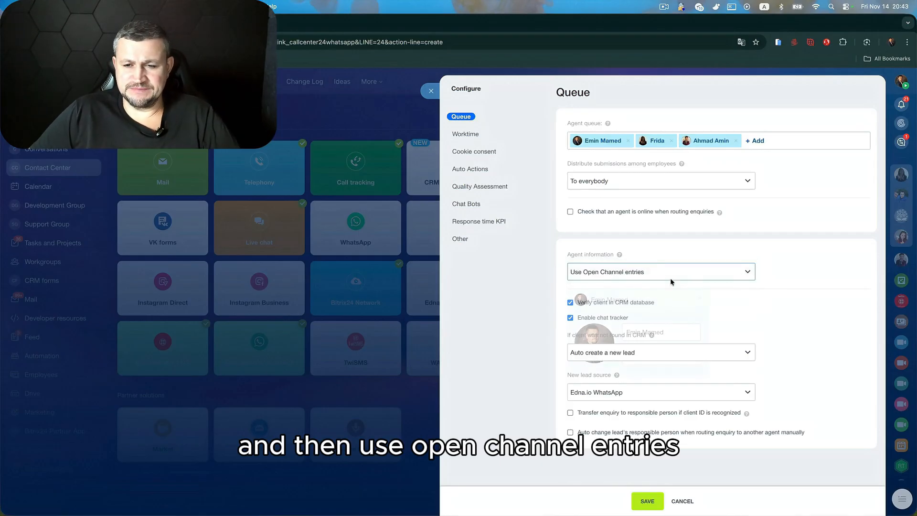
{"action": "scroll", "coordinate": [662, 372], "scroll_direction": "down", "scroll_amount": 3}
{"action": "scroll", "coordinate": [662, 372], "scroll_direction": "down", "scroll_amount": 2}
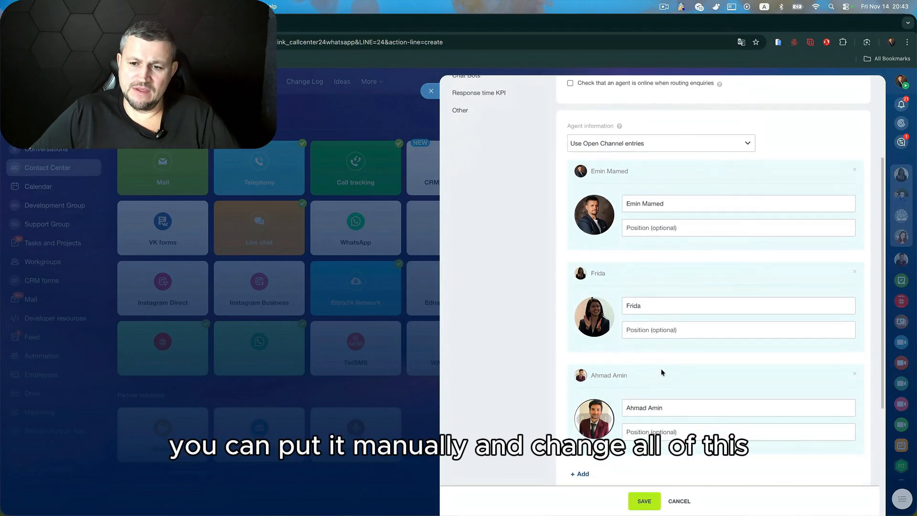
{"action": "scroll", "coordinate": [662, 372], "scroll_direction": "up", "scroll_amount": 2}
{"action": "mouse_move", "coordinate": [606, 238]}
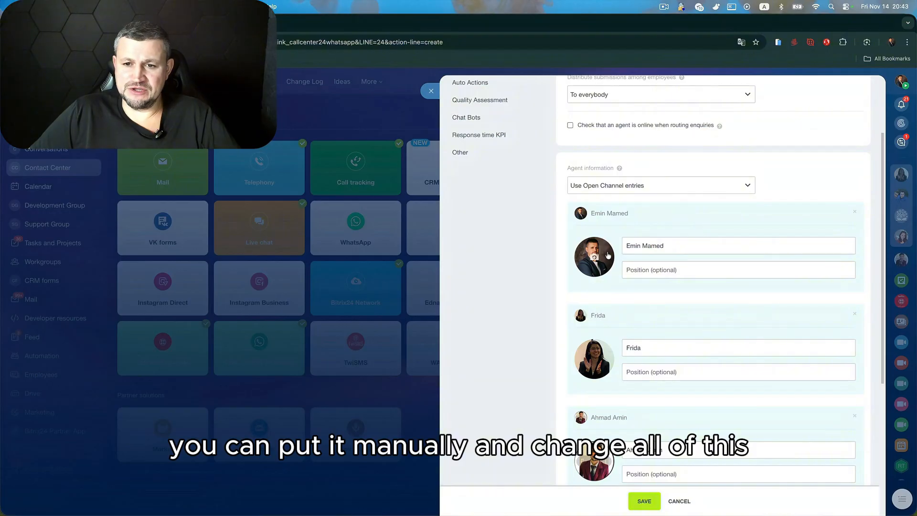
Try the Hide agent information option with its default agent name field, and return agent information to Use employee user profile
{"action": "left_click", "coordinate": [661, 185]}
{"action": "left_click", "coordinate": [649, 188]}
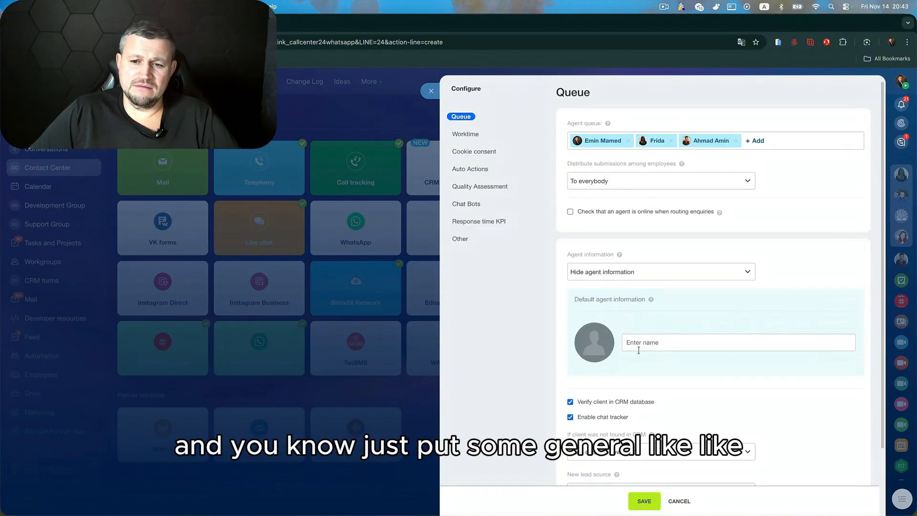
{"action": "left_click", "coordinate": [651, 341]}
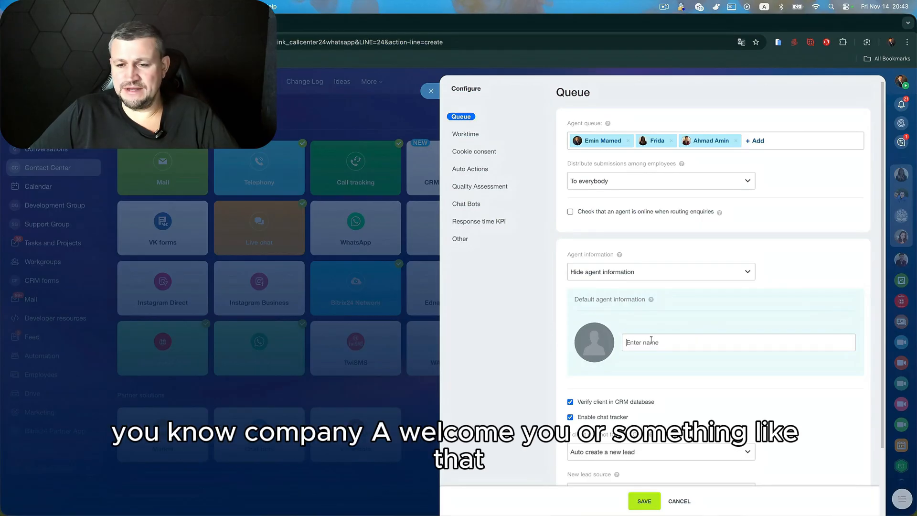
{"action": "left_click", "coordinate": [634, 266]}
{"action": "left_click", "coordinate": [642, 248]}
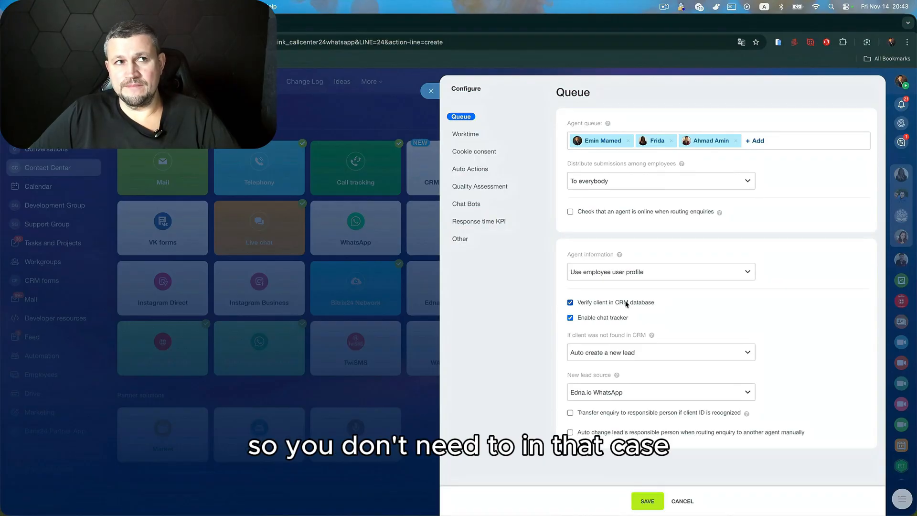
Turn the Verify client in CRM database option off and back on
{"action": "left_click", "coordinate": [626, 302]}
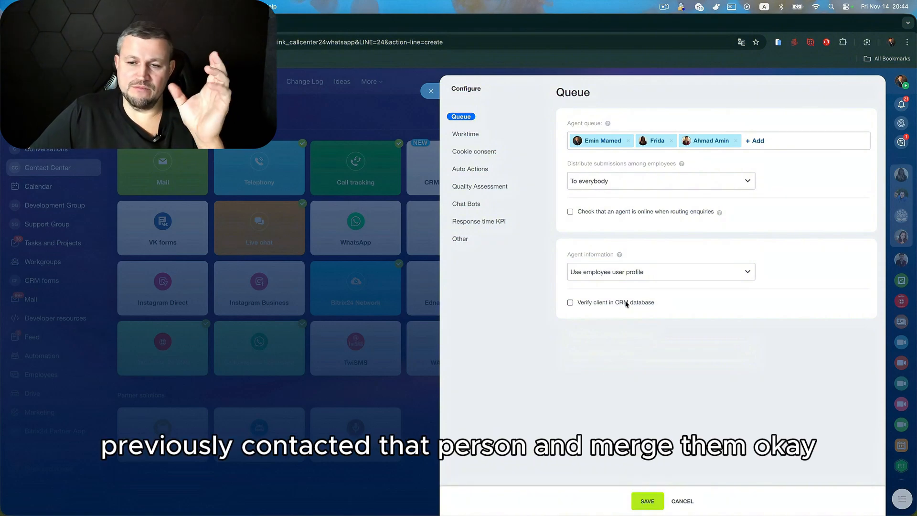
{"action": "left_click", "coordinate": [626, 303]}
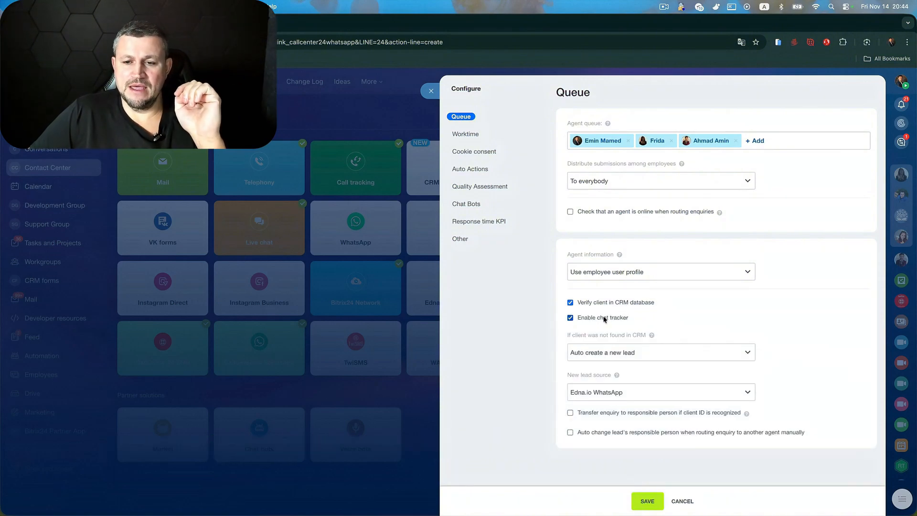
Set the action for clients not found in CRM to Create manually in the chat window
{"action": "left_click_drag", "start_coordinate": [587, 335], "coordinate": [645, 334]}
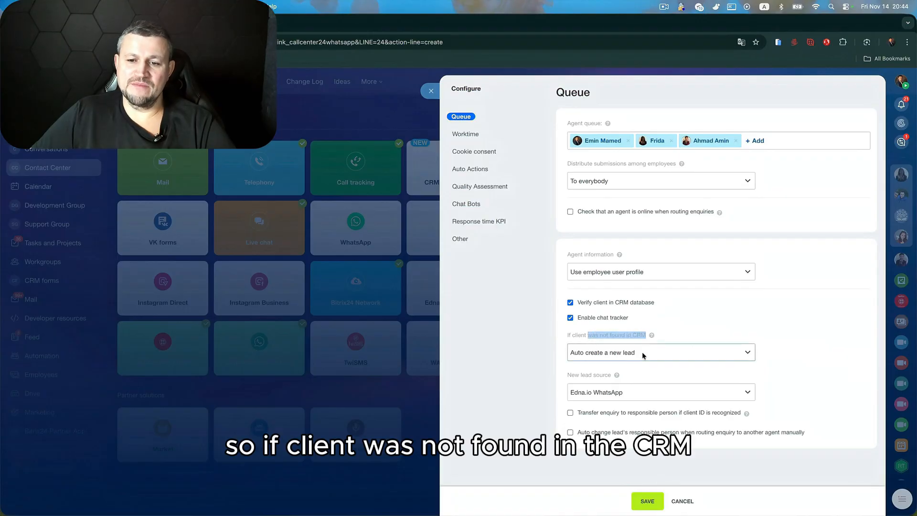
{"action": "left_click", "coordinate": [643, 352]}
{"action": "left_click", "coordinate": [642, 355]}
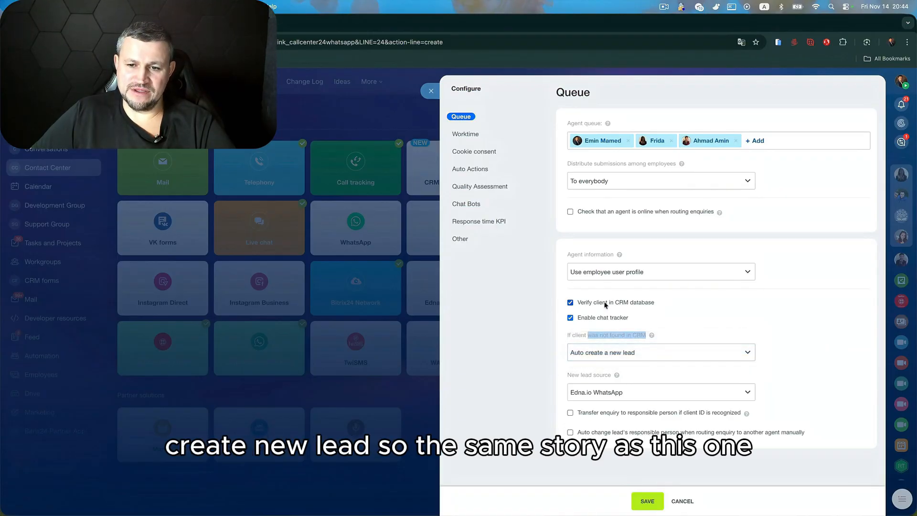
{"action": "left_click_drag", "start_coordinate": [608, 302], "coordinate": [576, 302]}
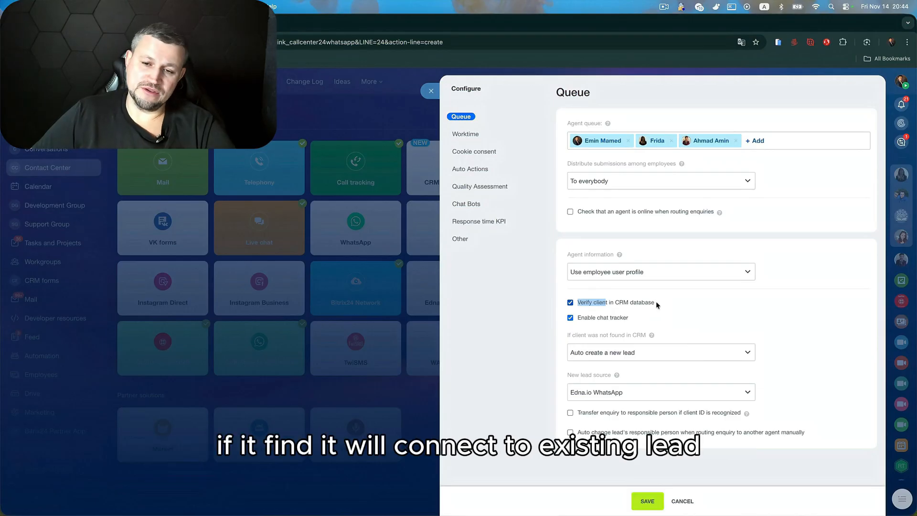
{"action": "left_click", "coordinate": [642, 352]}
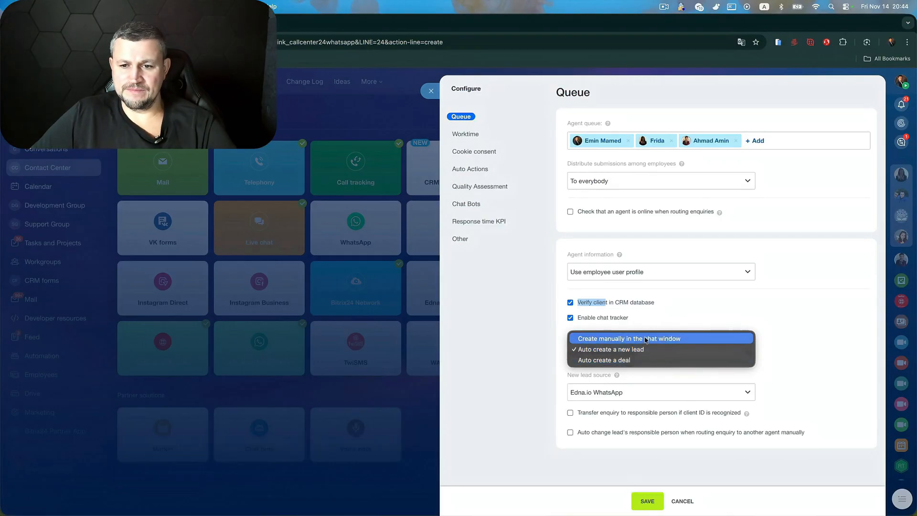
{"action": "left_click", "coordinate": [644, 338]}
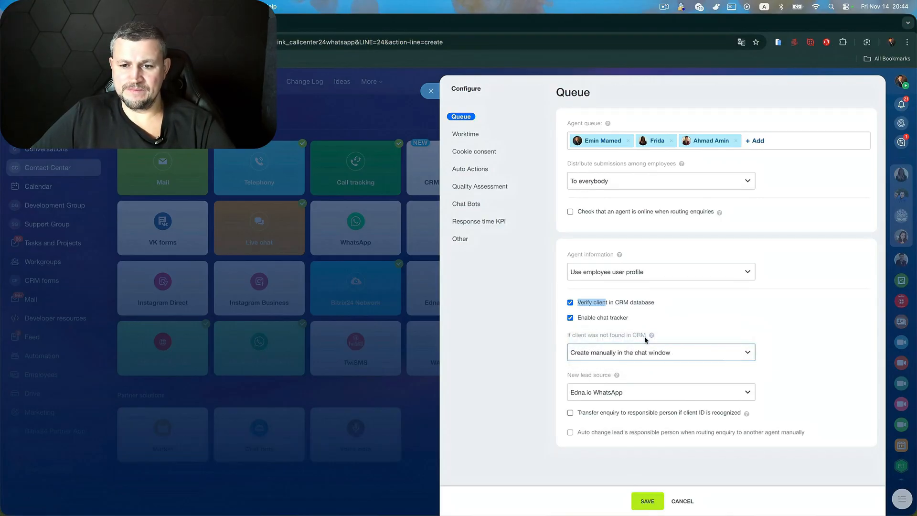
Set the action for clients not found in CRM to Auto create a new lead, with CallCenter24 - WhatsApp as the new lead source
{"action": "left_click", "coordinate": [625, 353]}
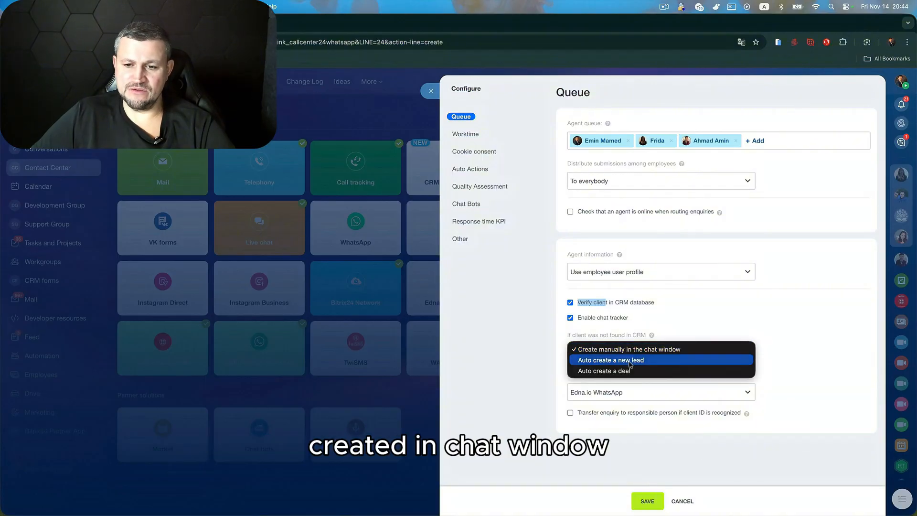
{"action": "left_click", "coordinate": [629, 361]}
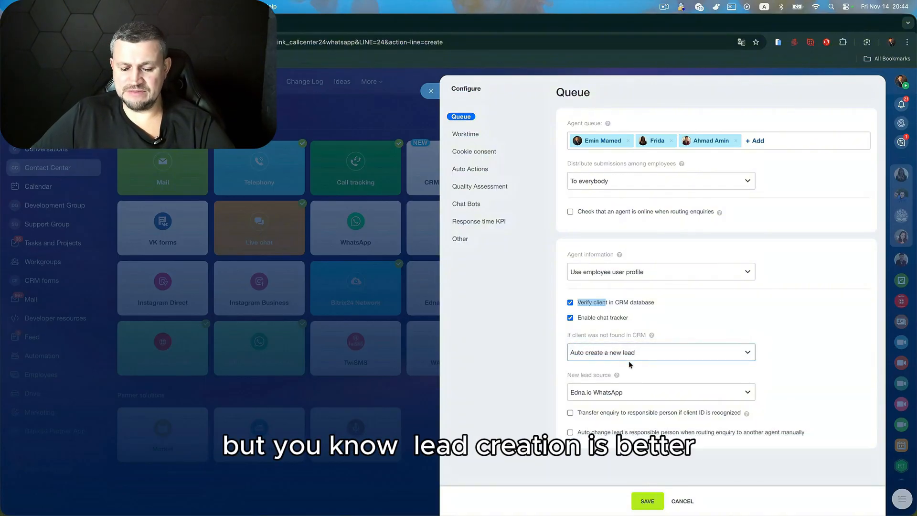
{"action": "left_click", "coordinate": [623, 393]}
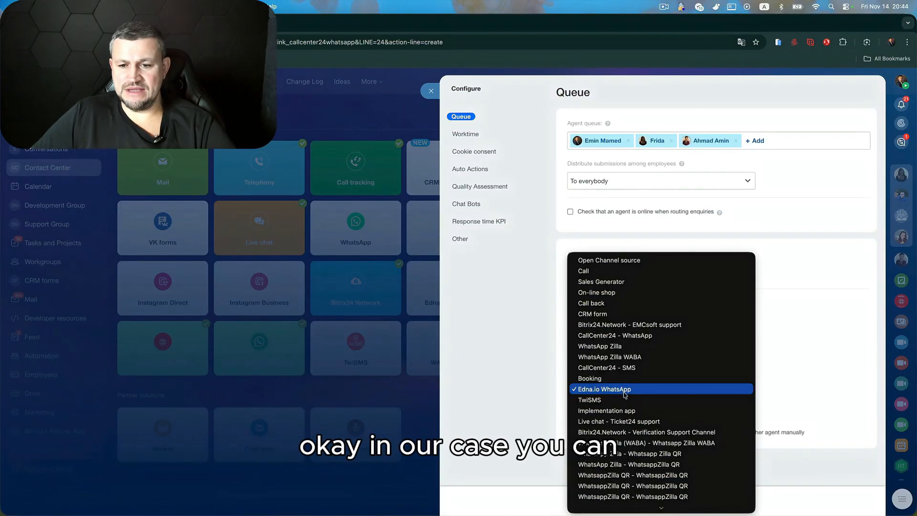
{"action": "left_click", "coordinate": [623, 392]}
{"action": "left_click", "coordinate": [623, 392]}
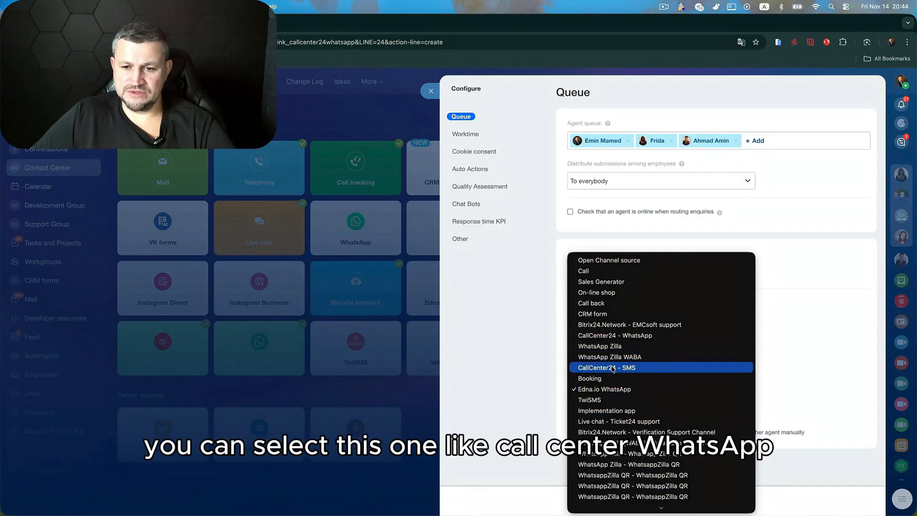
{"action": "left_click", "coordinate": [616, 335]}
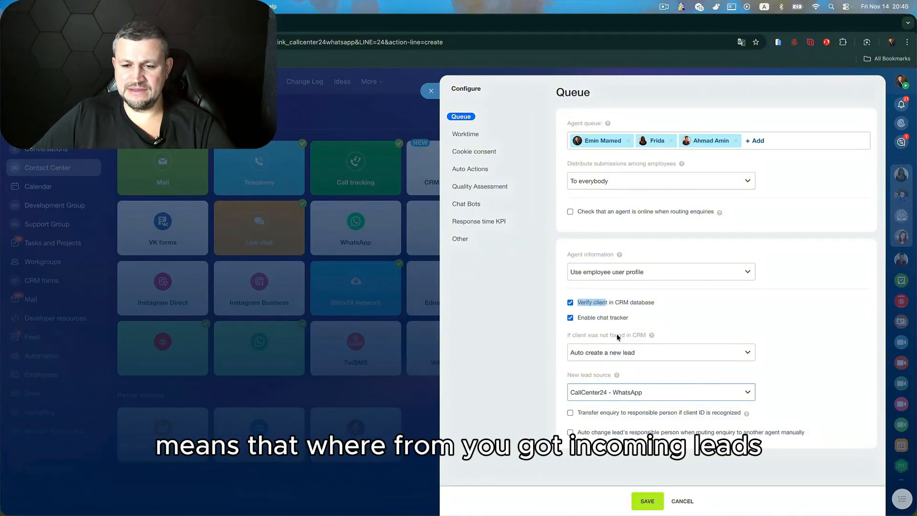
Toggle the enquiry transfer for recognized client IDs on and off, and enable automatic change of the lead's responsible person on manual routing
{"action": "left_click", "coordinate": [570, 413]}
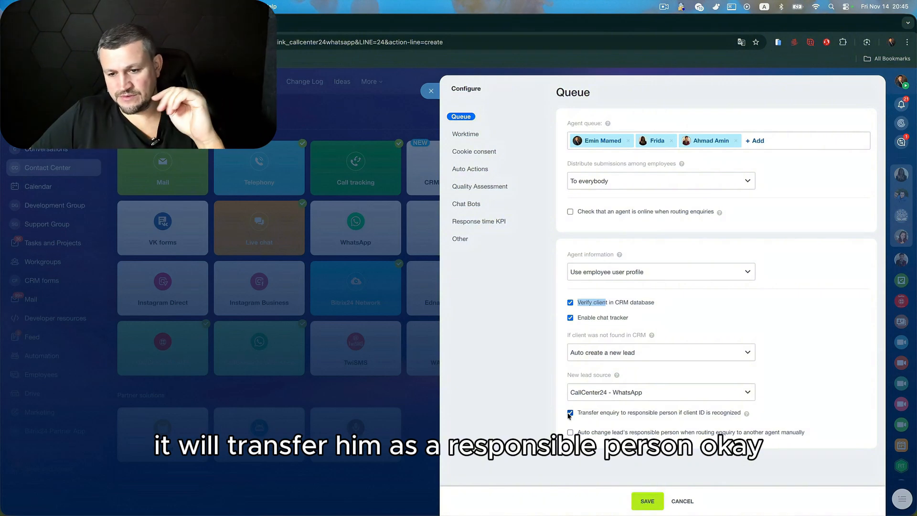
{"action": "left_click", "coordinate": [569, 413]}
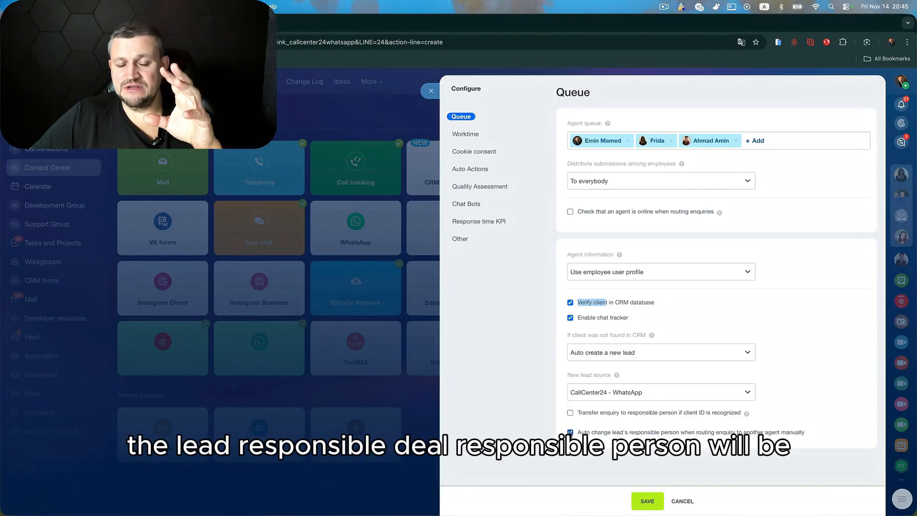
{"action": "left_click", "coordinate": [570, 432]}
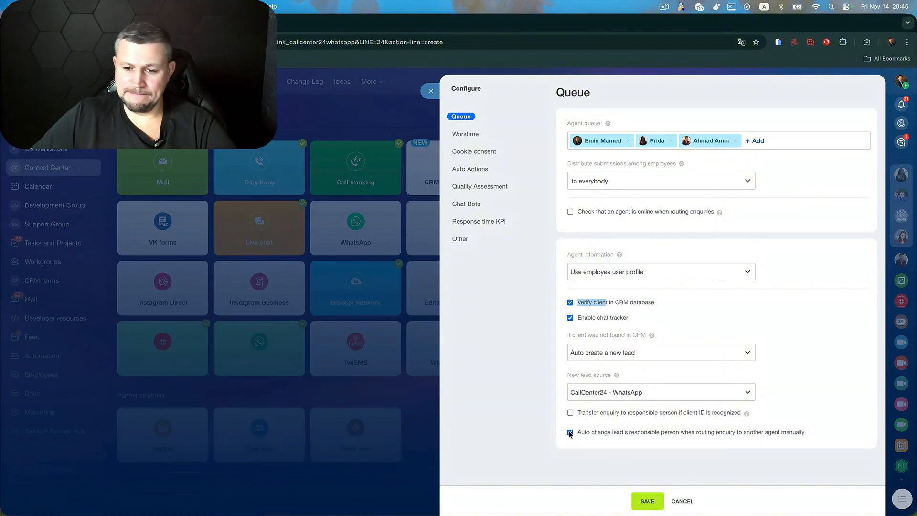
Review the off-hours auto reply text in the Worktime settings and switch Customize Open Channel working time off and back on
{"action": "left_click", "coordinate": [475, 135]}
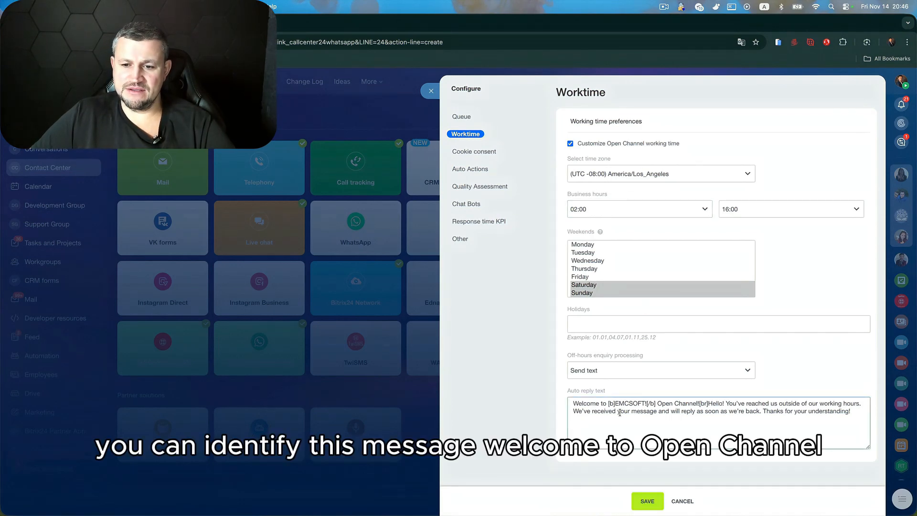
{"action": "left_click_drag", "start_coordinate": [569, 406], "coordinate": [855, 409]}
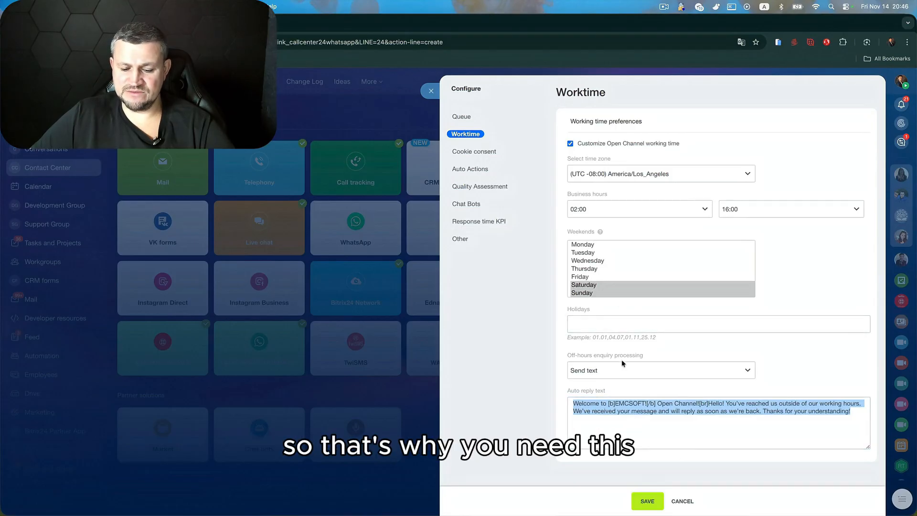
{"action": "left_click", "coordinate": [570, 143]}
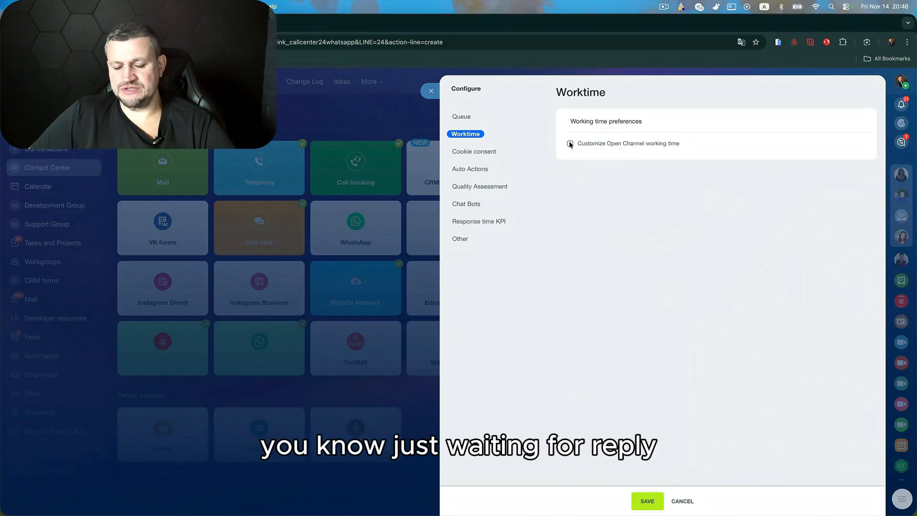
{"action": "left_click", "coordinate": [570, 144]}
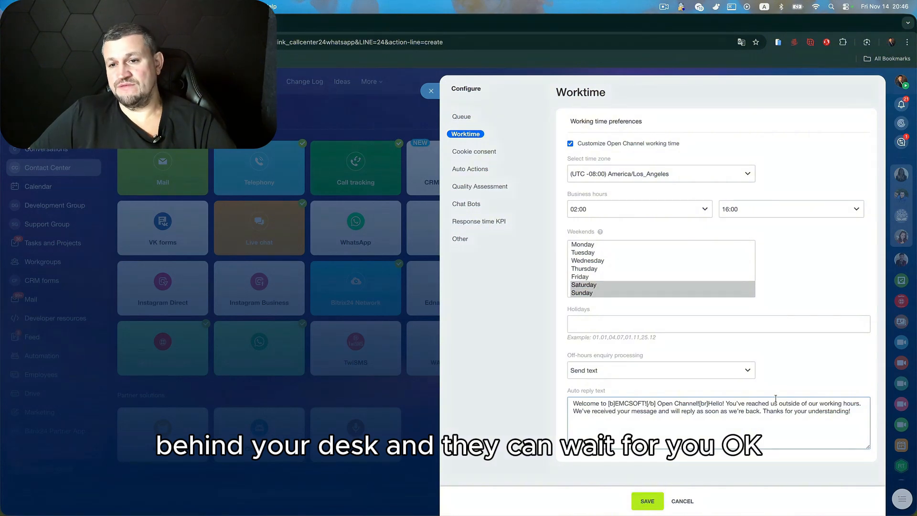
Open the settings of the cookie consent CONSENT TO THE PROCESSING OF PERSONAL DATA and look over its agreement text
{"action": "left_click", "coordinate": [487, 154]}
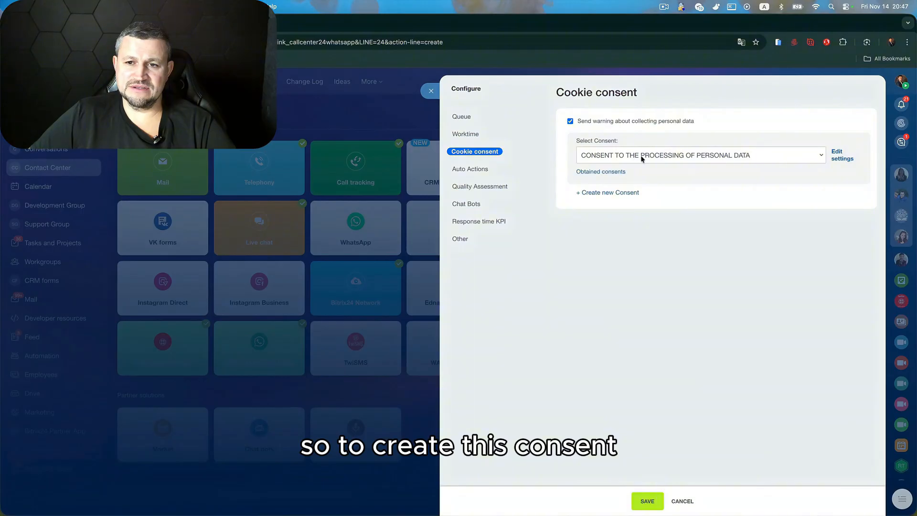
{"action": "left_click", "coordinate": [842, 158]}
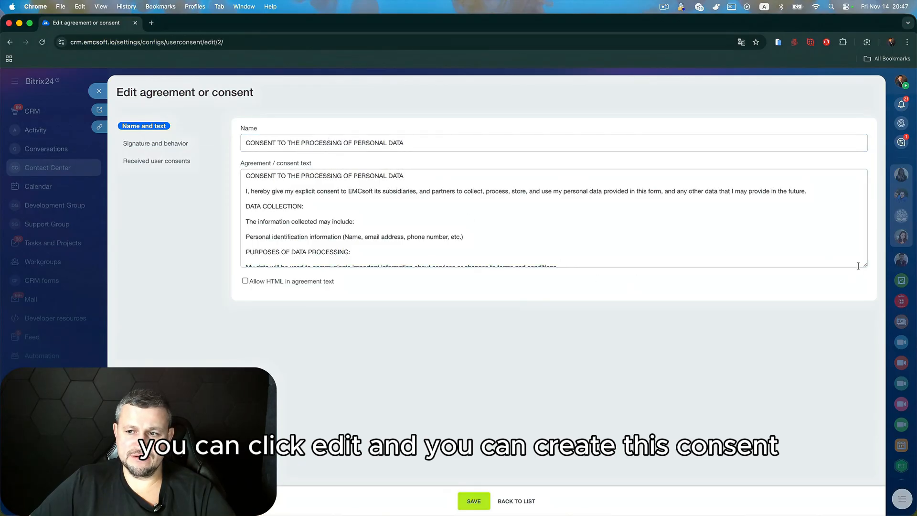
{"action": "left_click_drag", "start_coordinate": [866, 264], "coordinate": [858, 349]}
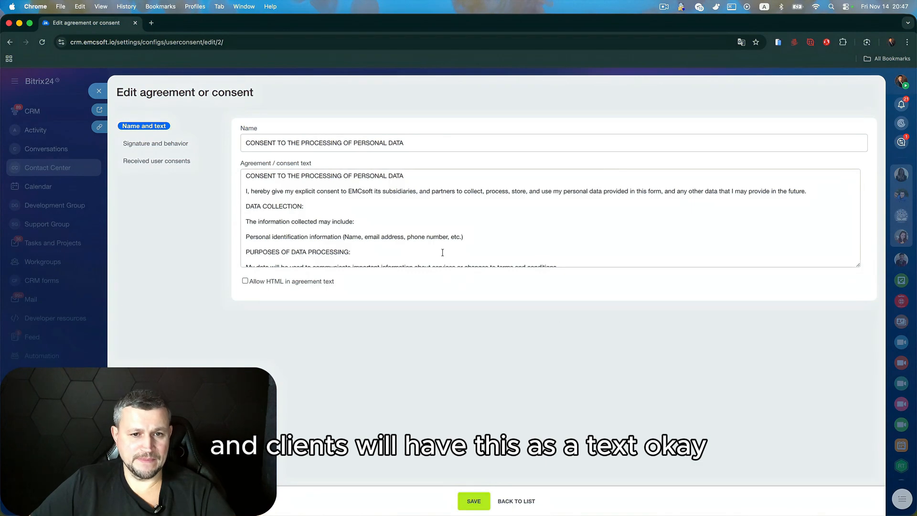
{"action": "scroll", "coordinate": [399, 217], "scroll_direction": "down", "scroll_amount": 5}
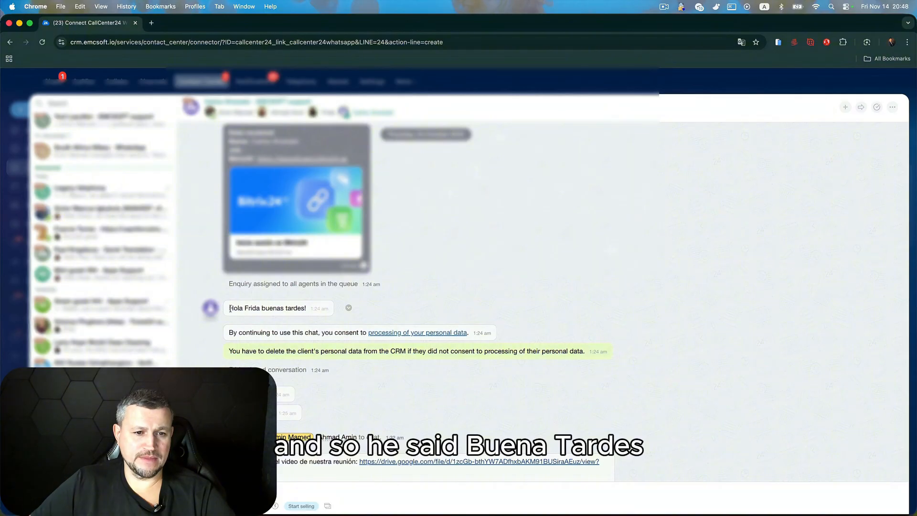
Examine the consent message in a client chat, read the linked personal data processing agreement, and close that page
{"action": "left_click_drag", "start_coordinate": [230, 309], "coordinate": [298, 313]}
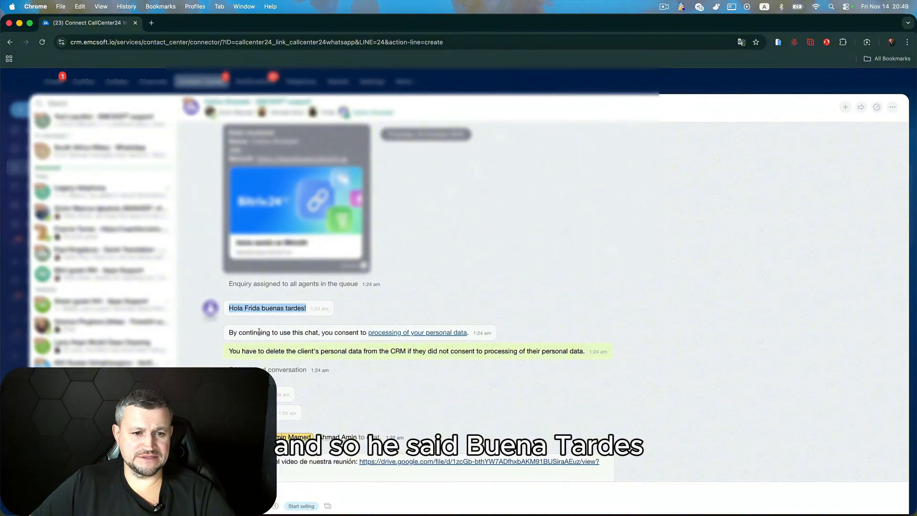
{"action": "left_click_drag", "start_coordinate": [232, 332], "coordinate": [366, 334]}
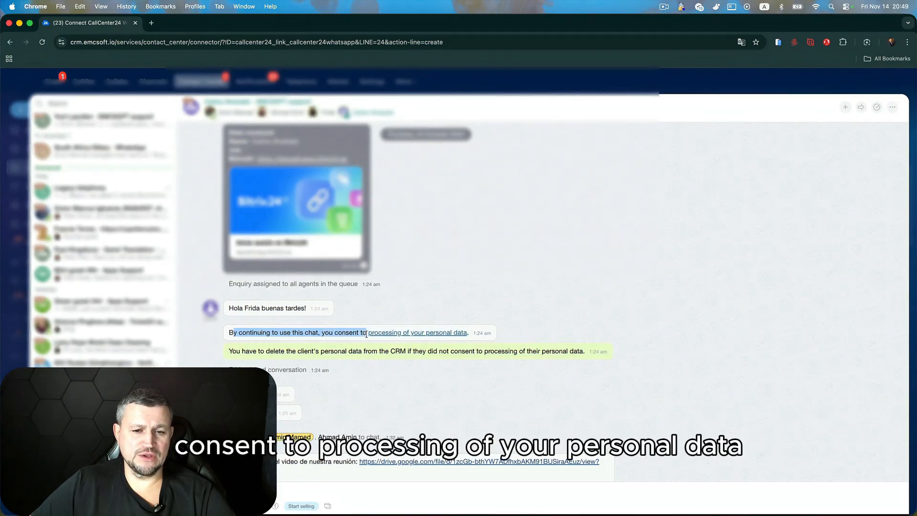
{"action": "left_click", "coordinate": [419, 336]}
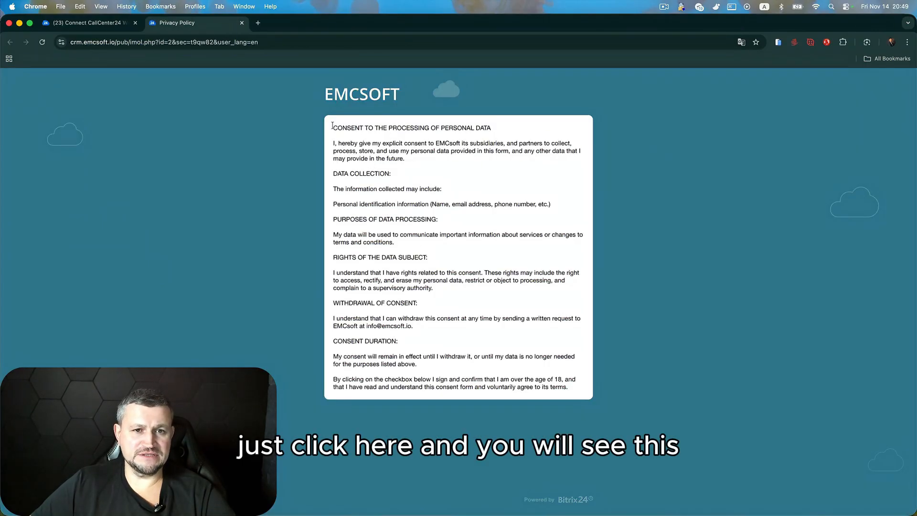
{"action": "left_click_drag", "start_coordinate": [332, 126], "coordinate": [500, 152]}
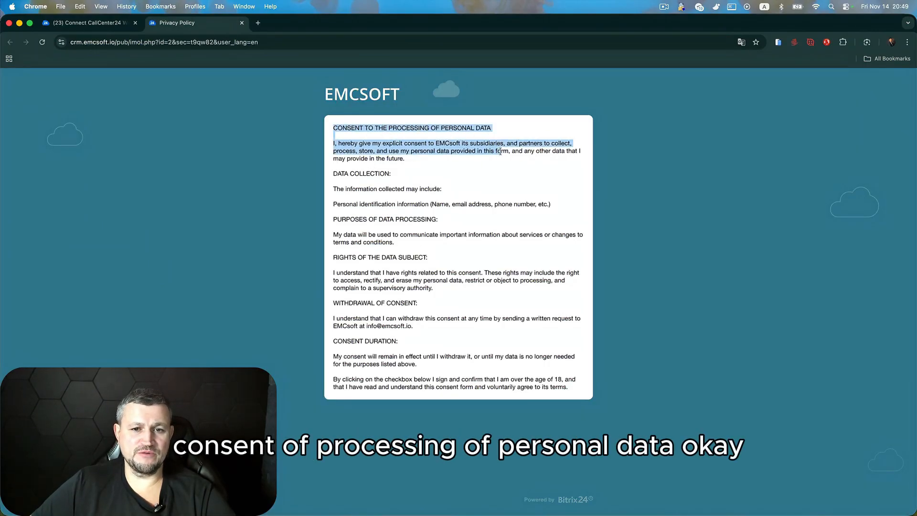
{"action": "key", "text": "super+w"}
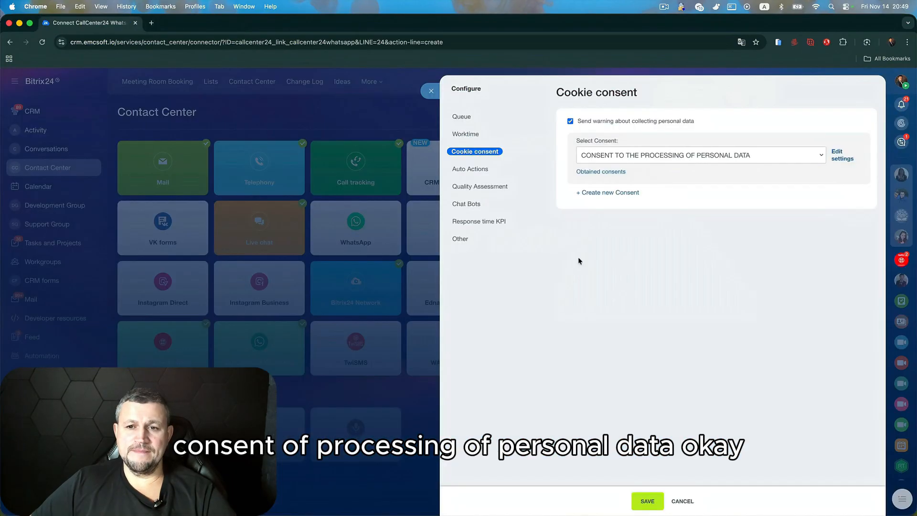
Switch Send greetings off and back on in the Auto Actions settings and read its auto reply text
{"action": "left_click", "coordinate": [485, 169]}
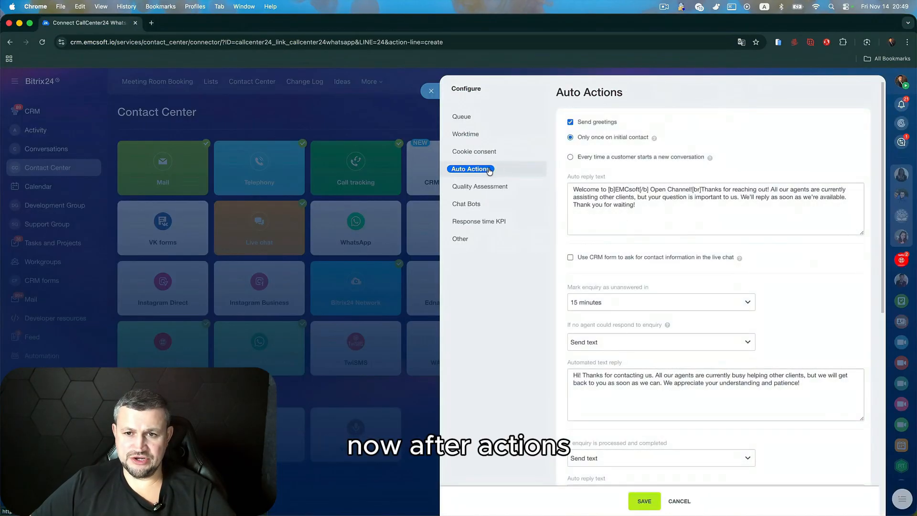
{"action": "left_click", "coordinate": [570, 123]}
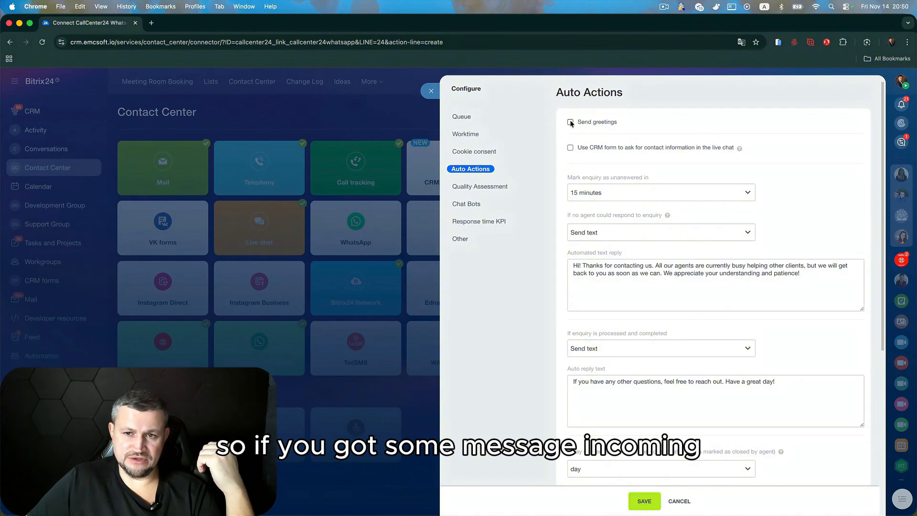
{"action": "left_click", "coordinate": [570, 122]}
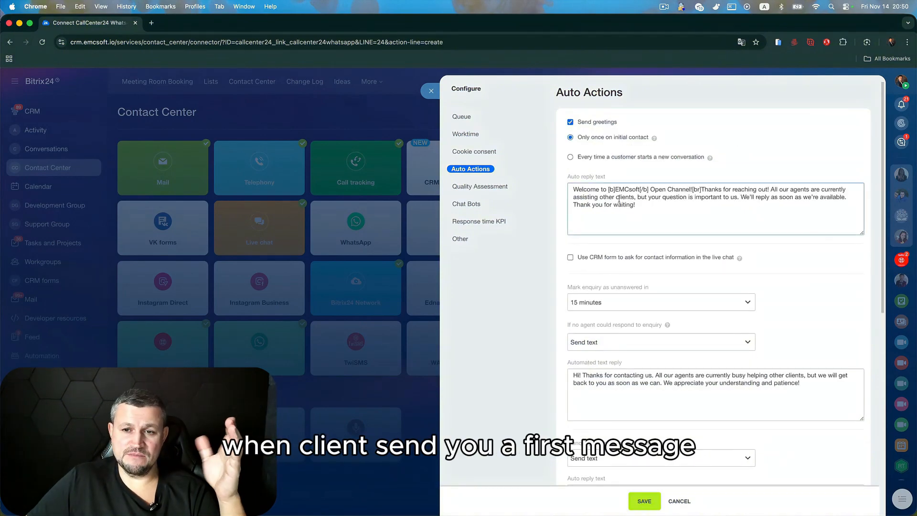
{"action": "left_click_drag", "start_coordinate": [637, 206], "coordinate": [561, 192]}
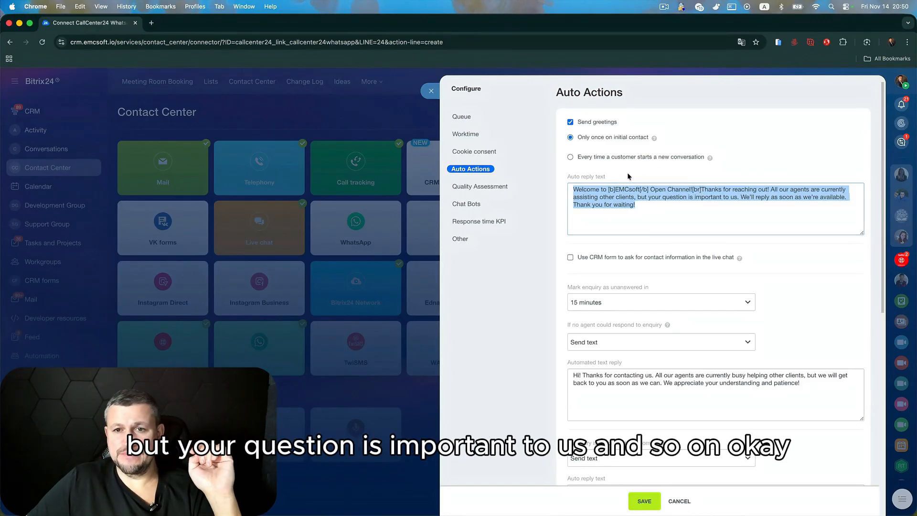
Set the greeting to be sent every time a customer starts a new conversation and go over its auto reply text
{"action": "left_click", "coordinate": [570, 158]}
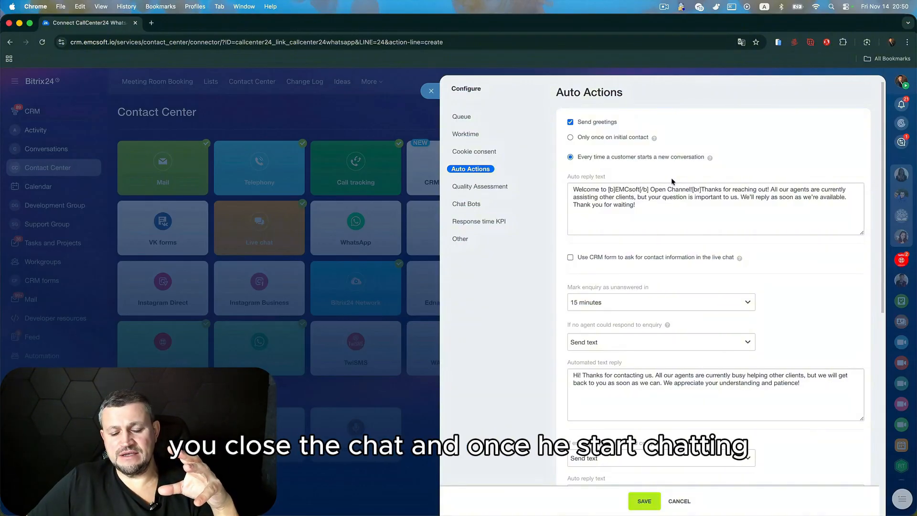
{"action": "triple_click", "coordinate": [653, 208]}
{"action": "left_click", "coordinate": [637, 207]}
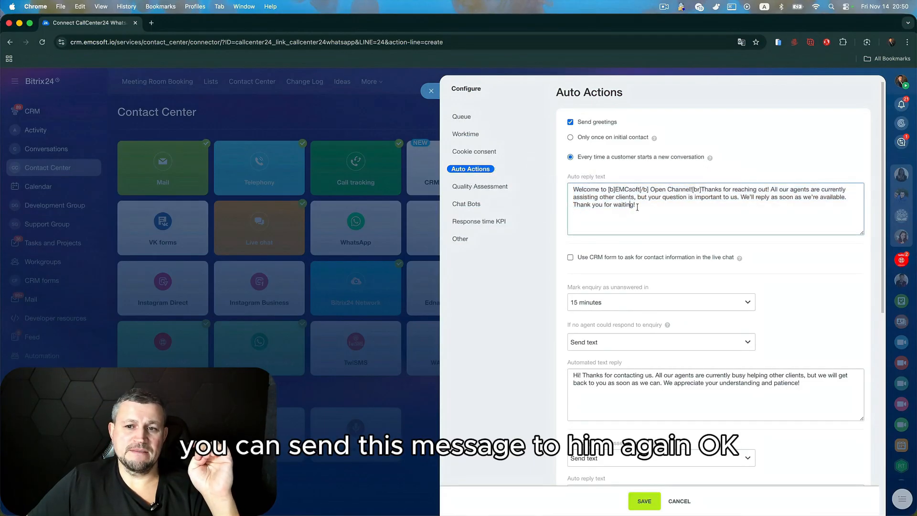
{"action": "left_click_drag", "start_coordinate": [637, 207], "coordinate": [566, 181]}
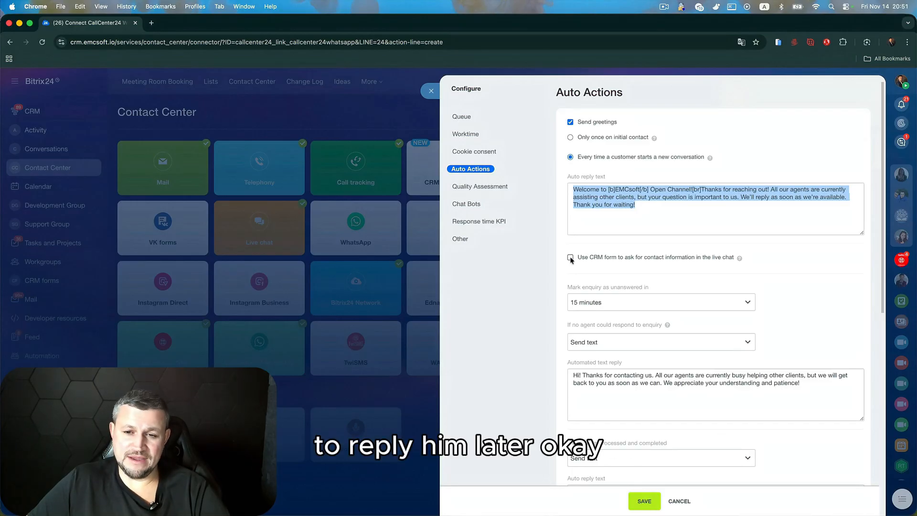
Enable the CRM form for contact information in the live chat with Contact Us Form, and make the accepting agent a responsible person
{"action": "left_click", "coordinate": [570, 258]}
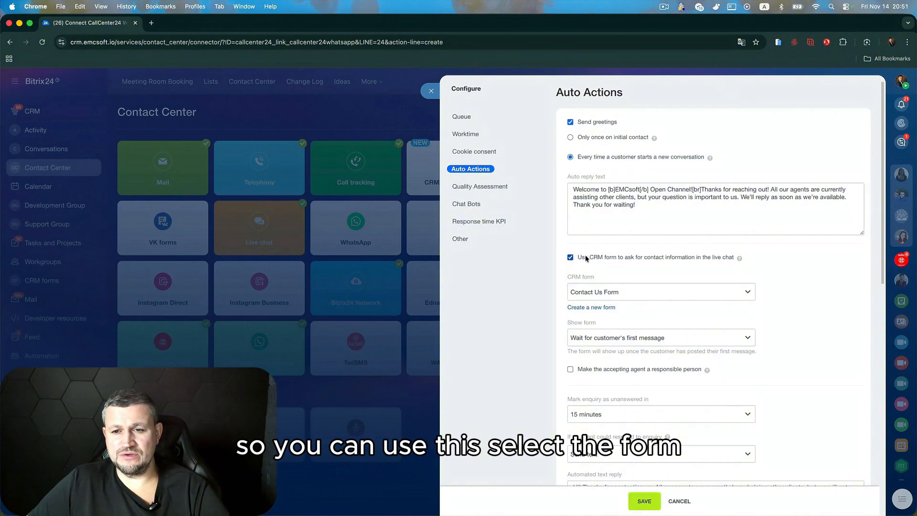
{"action": "left_click", "coordinate": [628, 291]}
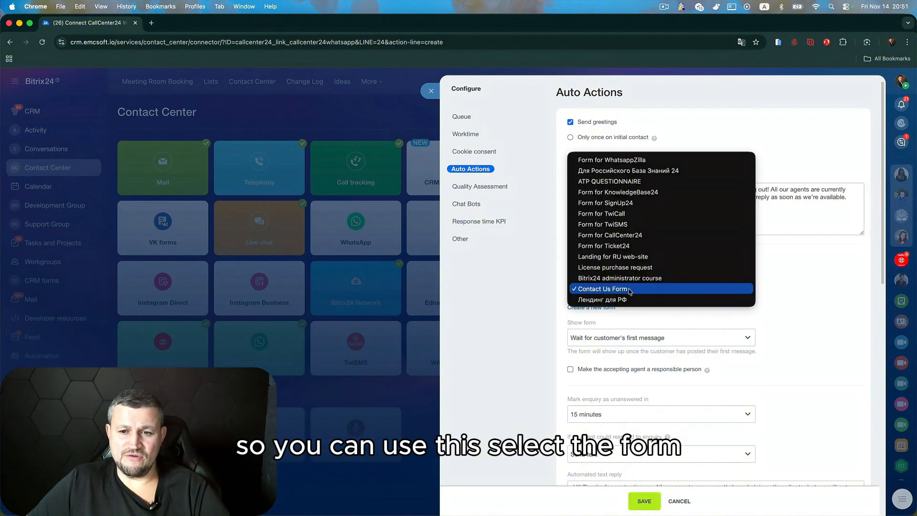
{"action": "left_click", "coordinate": [629, 290]}
{"action": "scroll", "coordinate": [612, 337], "scroll_direction": "down", "scroll_amount": 2}
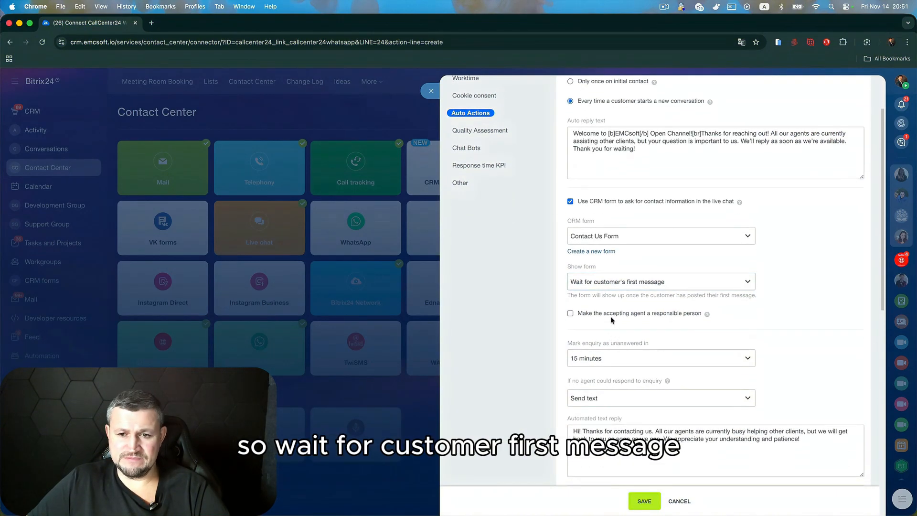
{"action": "left_click", "coordinate": [570, 314]}
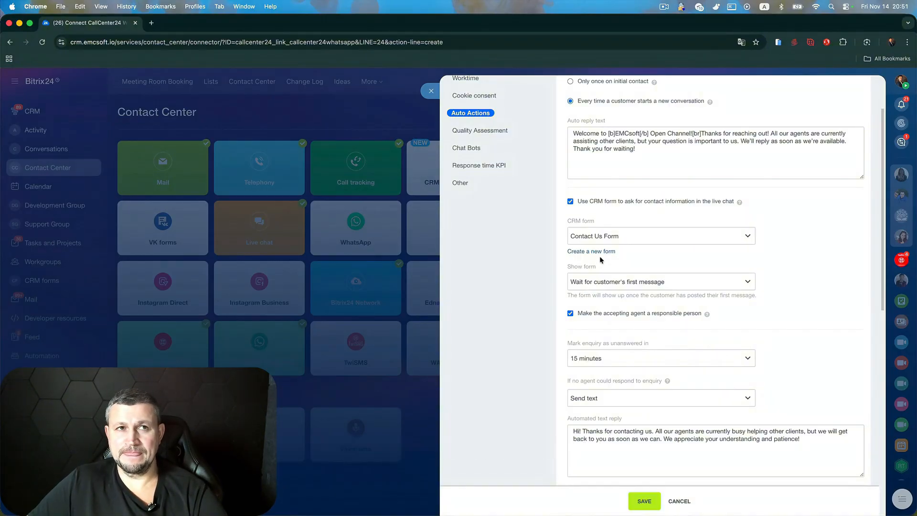
Look over the available CRM forms, keep Contact Us Form selected, and open the CRM forms page for creating a new form
{"action": "left_click", "coordinate": [600, 238]}
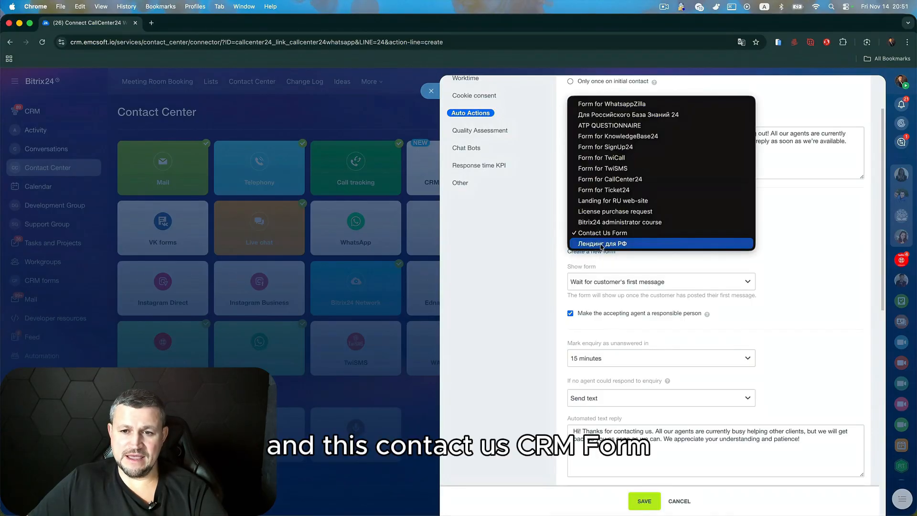
{"action": "left_click", "coordinate": [602, 233]}
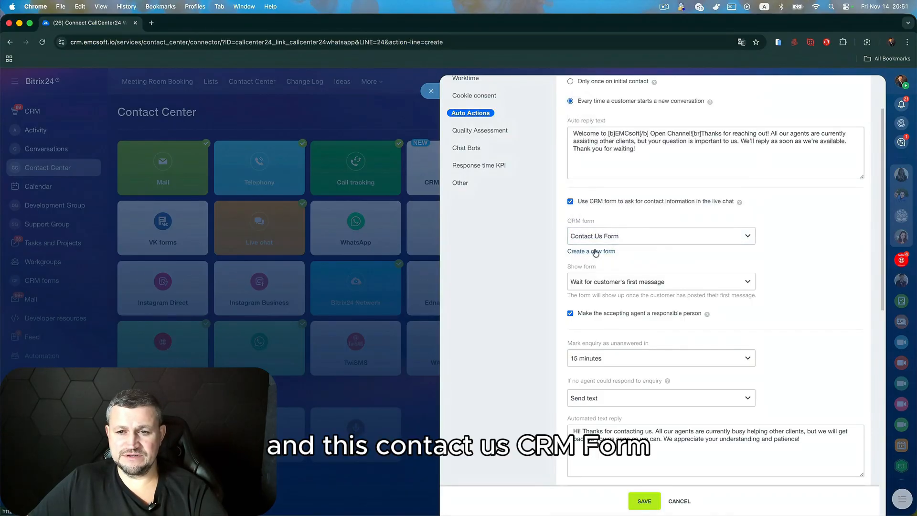
{"action": "left_click", "coordinate": [595, 249]}
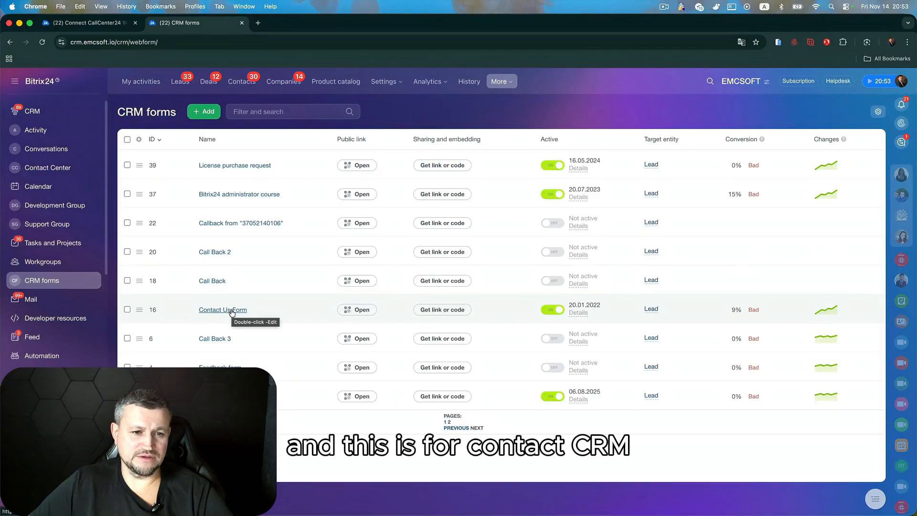
Preview the public page of Contact Us Form, close it, and return to the open channel's settings
{"action": "left_click", "coordinate": [351, 312]}
{"action": "left_click", "coordinate": [456, 345]}
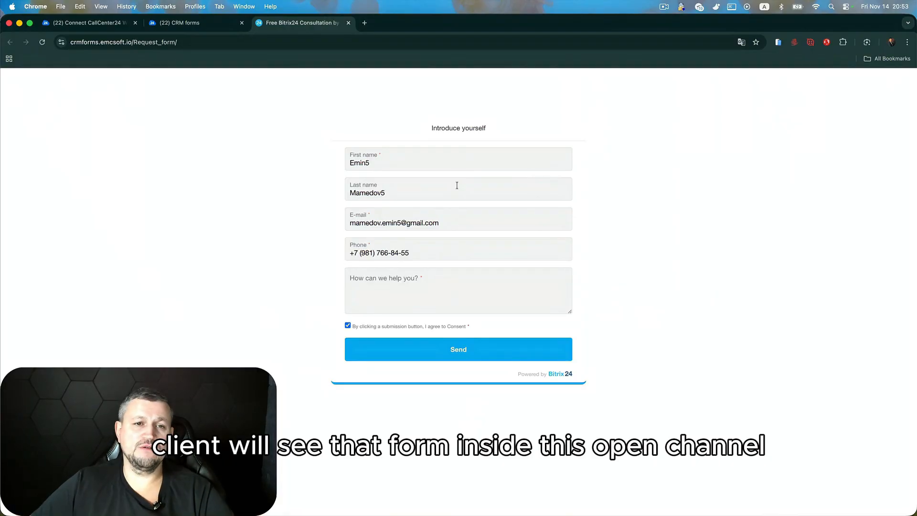
{"action": "left_click", "coordinate": [347, 23]}
{"action": "left_click", "coordinate": [95, 27]}
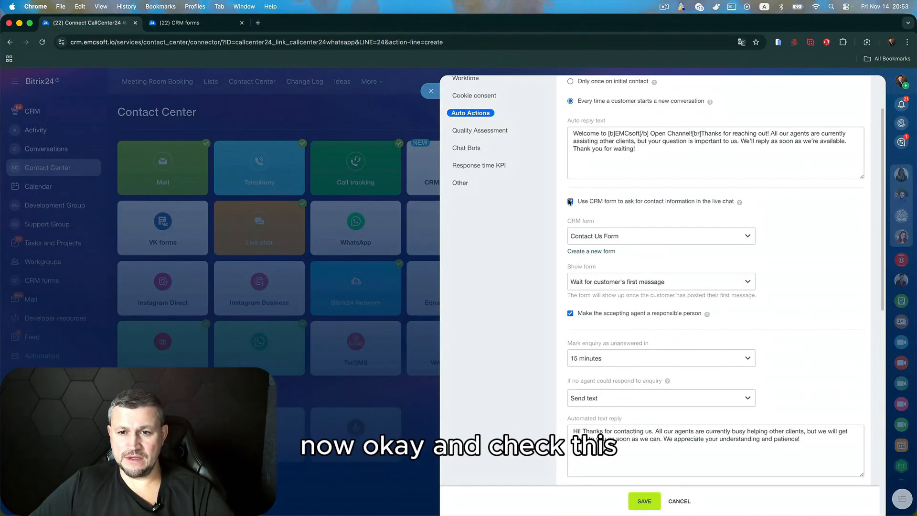
Turn off the CRM form for contact information in the live chat and keep Send text for enquiries no agent could respond to
{"action": "left_click", "coordinate": [570, 202]}
{"action": "scroll", "coordinate": [571, 200], "scroll_direction": "down", "scroll_amount": 3}
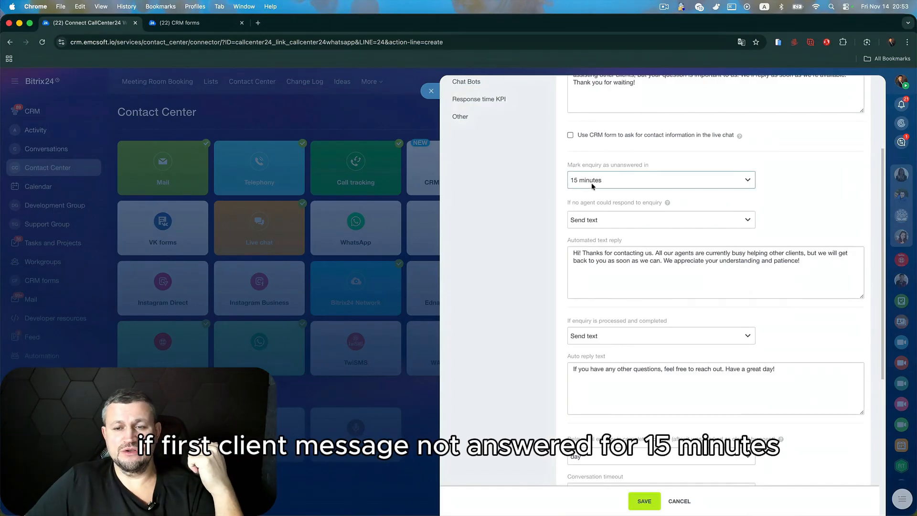
{"action": "left_click", "coordinate": [588, 227]}
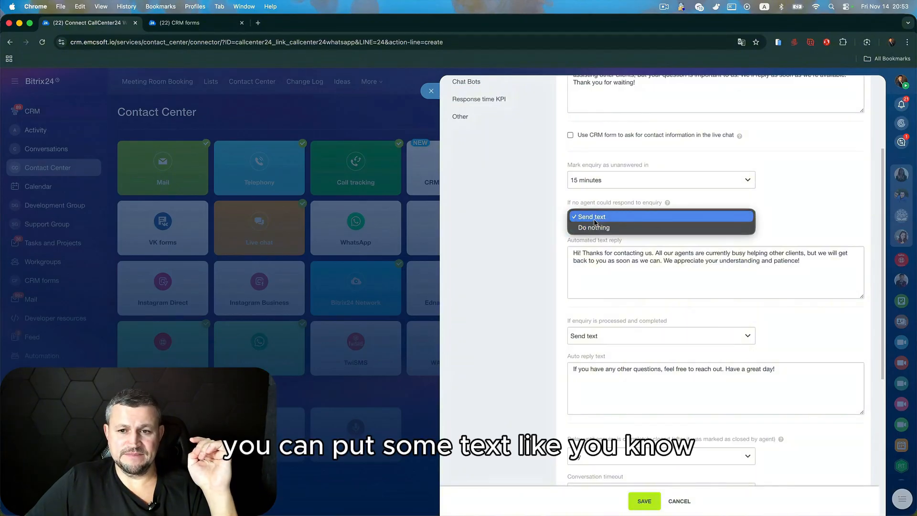
{"action": "left_click", "coordinate": [594, 218]}
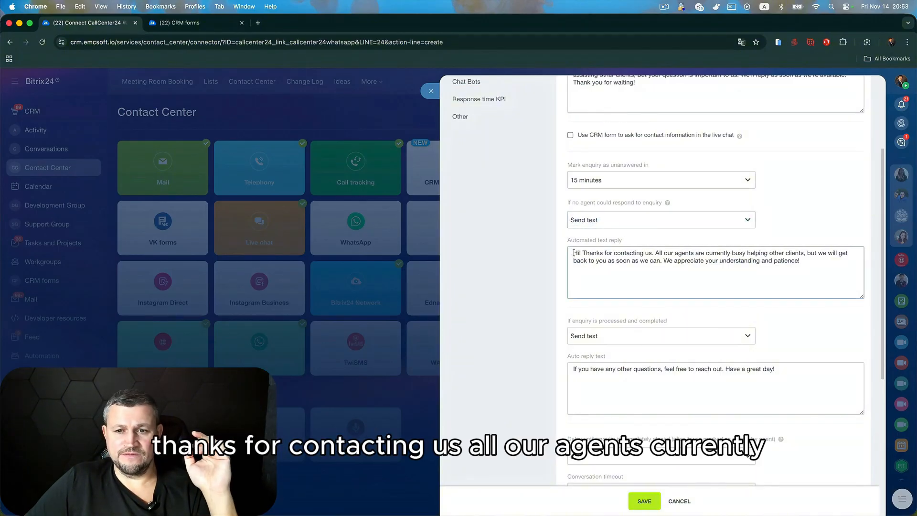
Go over the automated text reply for unanswered enquiries and set enquiries to be marked as unanswered in 5 minutes
{"action": "left_click_drag", "start_coordinate": [573, 253], "coordinate": [646, 260]}
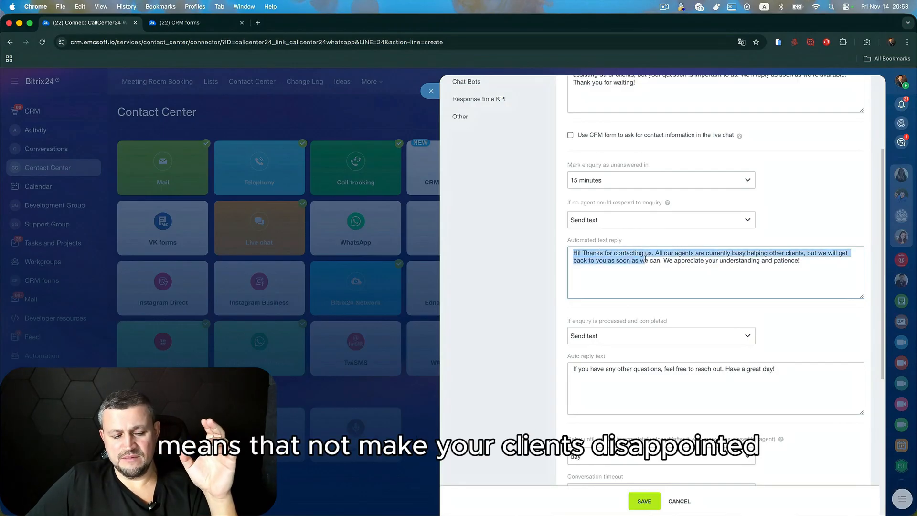
{"action": "left_click", "coordinate": [676, 180]}
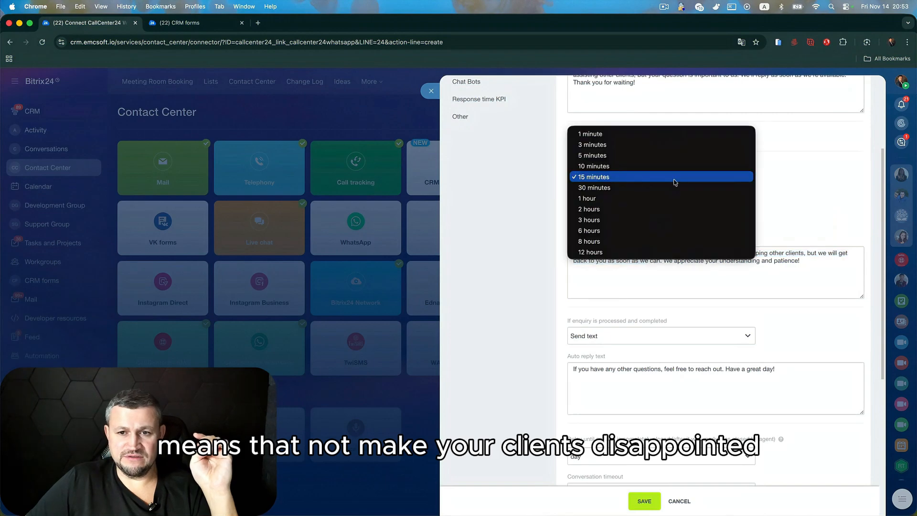
{"action": "left_click", "coordinate": [670, 157]}
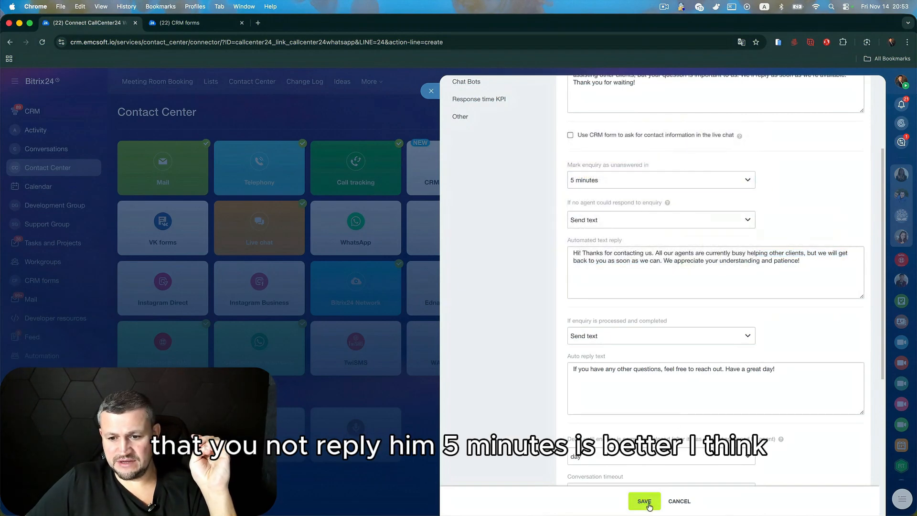
Review the action and auto reply text used if an enquiry is processed and completed
{"action": "scroll", "coordinate": [709, 331], "scroll_direction": "up", "scroll_amount": 1}
{"action": "scroll", "coordinate": [709, 331], "scroll_direction": "down", "scroll_amount": 5}
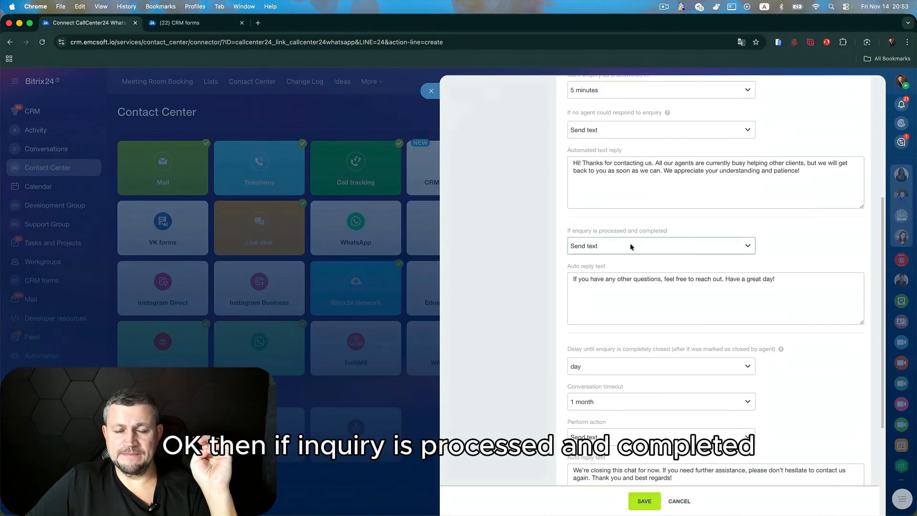
{"action": "left_click", "coordinate": [621, 282]}
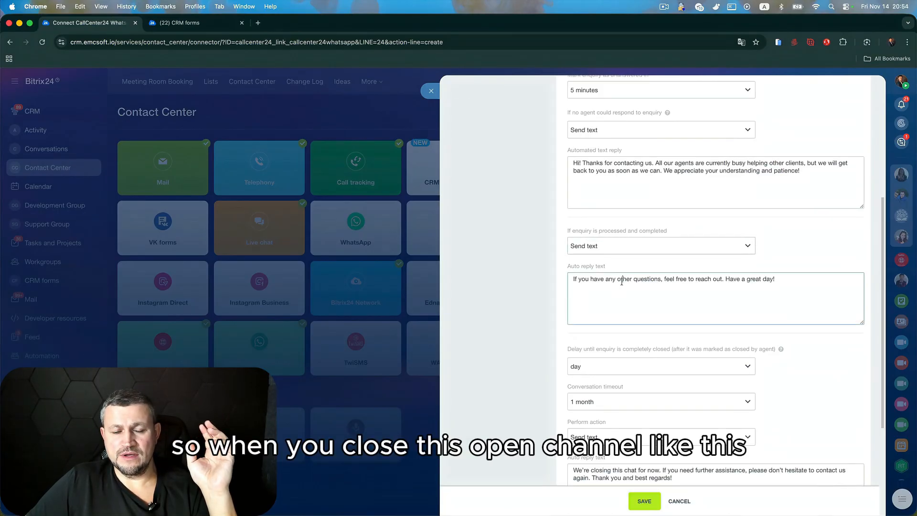
Close the displayed customer conversation in the messenger's Contact Center and return to the channel settings
{"action": "left_click", "coordinate": [900, 143]}
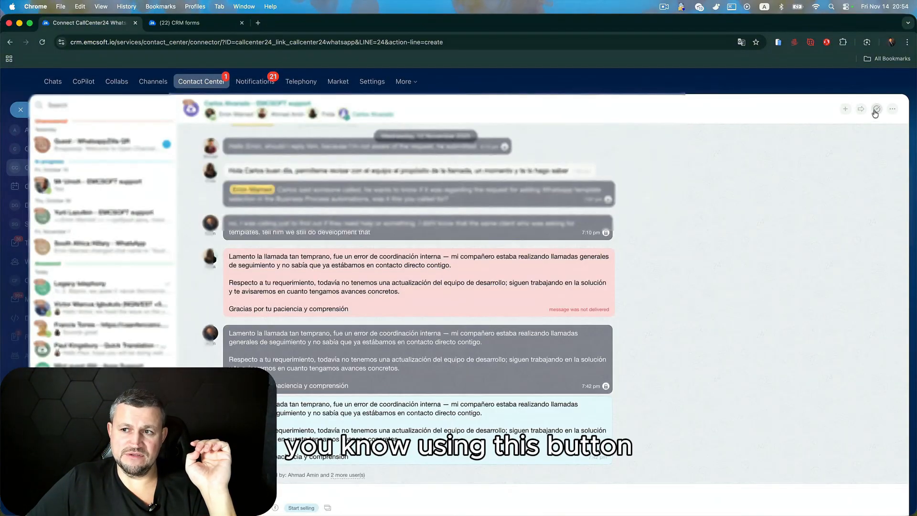
{"action": "left_click", "coordinate": [876, 110]}
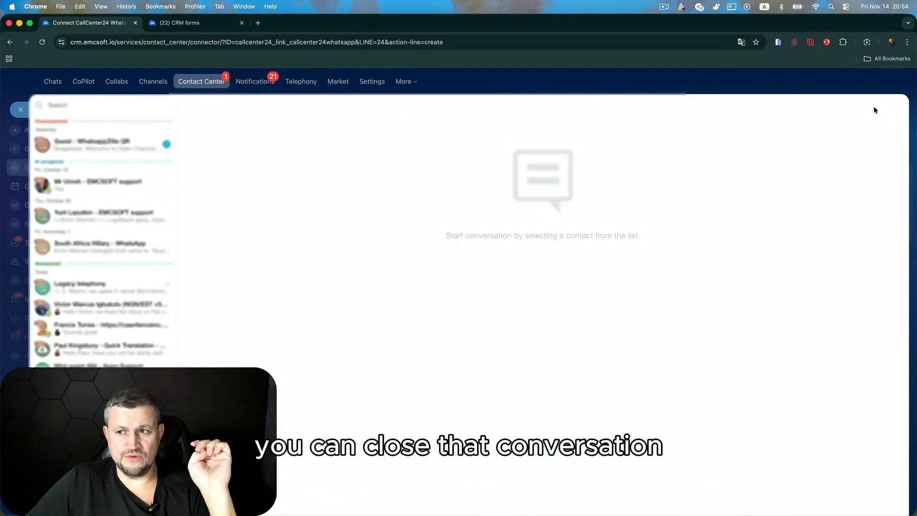
{"action": "left_click", "coordinate": [21, 110]}
Read the auto reply text for completed enquiries and examine the delay until an enquiry is completely closed
{"action": "left_click_drag", "start_coordinate": [779, 279], "coordinate": [548, 283]}
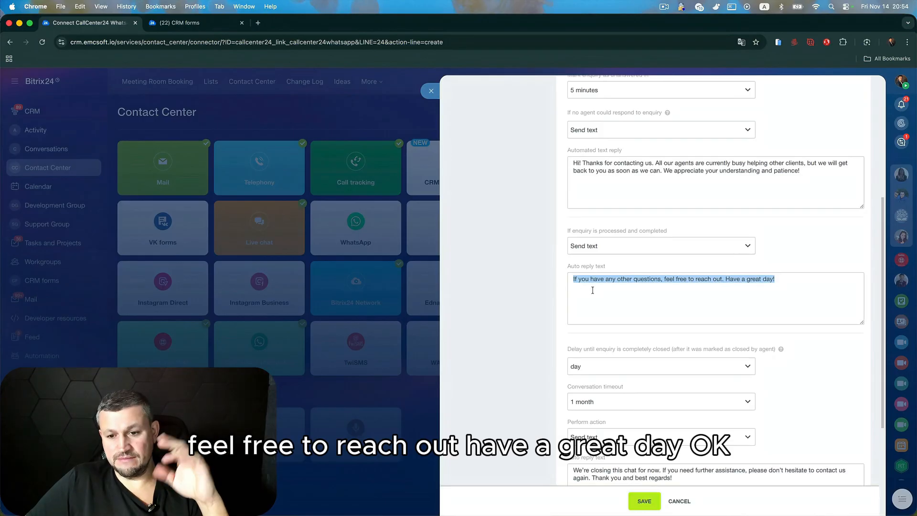
{"action": "scroll", "coordinate": [729, 338], "scroll_direction": "down", "scroll_amount": 3}
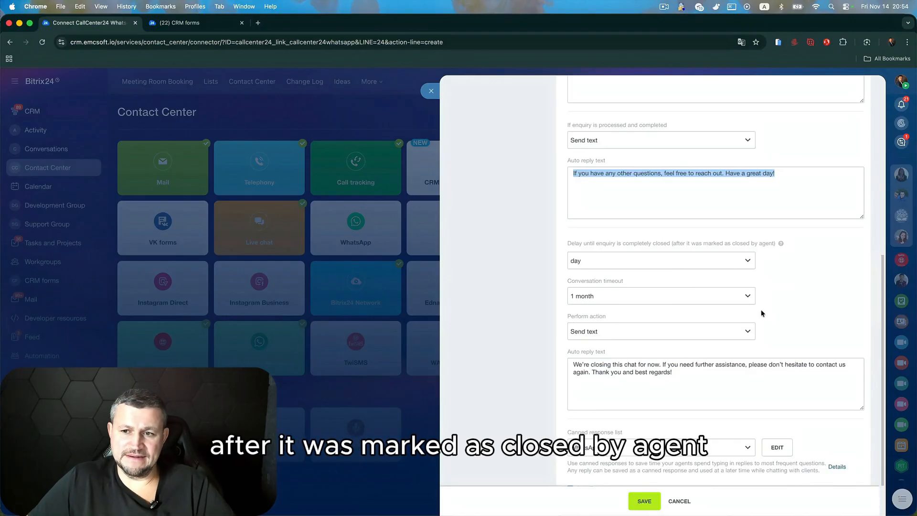
{"action": "scroll", "coordinate": [669, 268], "scroll_direction": "down", "scroll_amount": 1}
{"action": "left_click", "coordinate": [594, 212]}
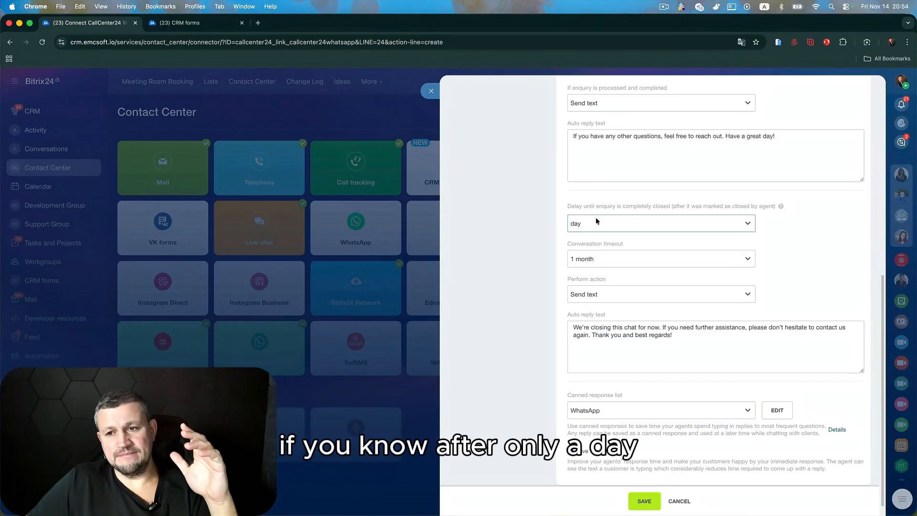
{"action": "scroll", "coordinate": [516, 325], "scroll_direction": "down", "scroll_amount": 1}
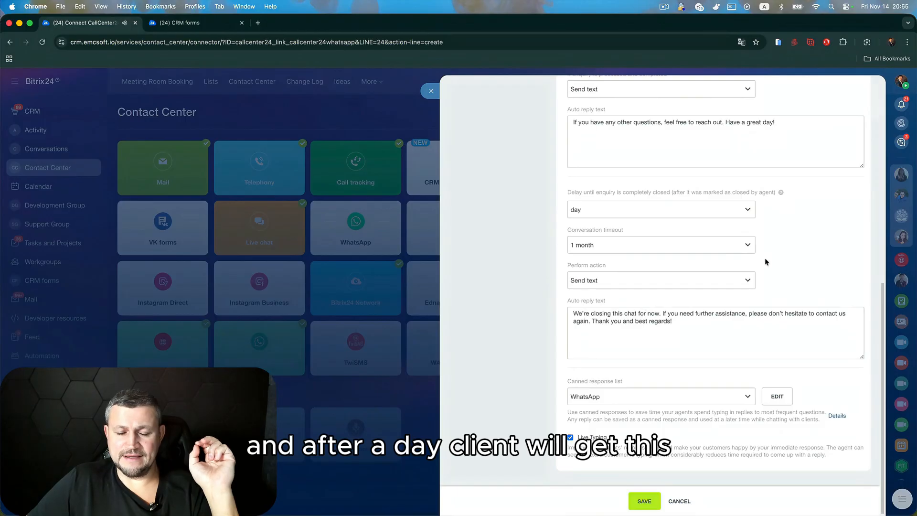
Compare the auto reply text for completed enquiries with the one sent when the chat is being closed
{"action": "left_click_drag", "start_coordinate": [700, 337], "coordinate": [567, 316]}
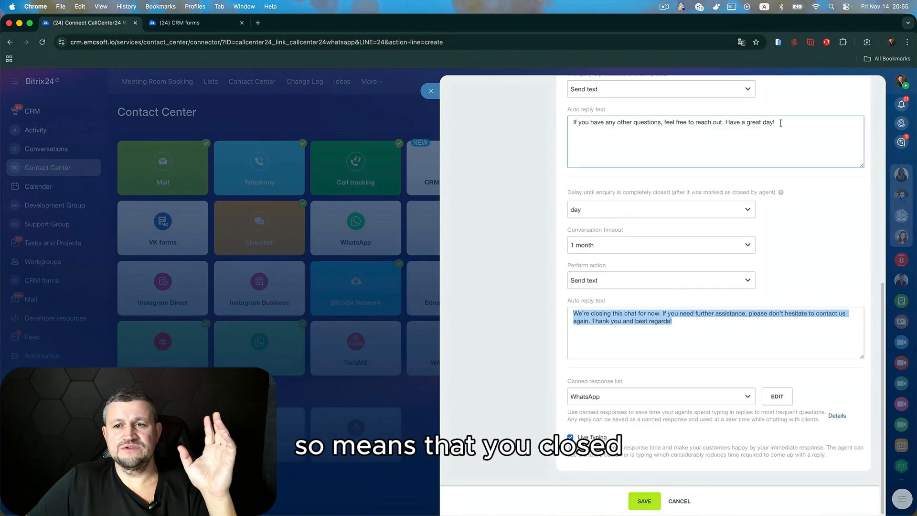
{"action": "left_click_drag", "start_coordinate": [780, 123], "coordinate": [505, 114]}
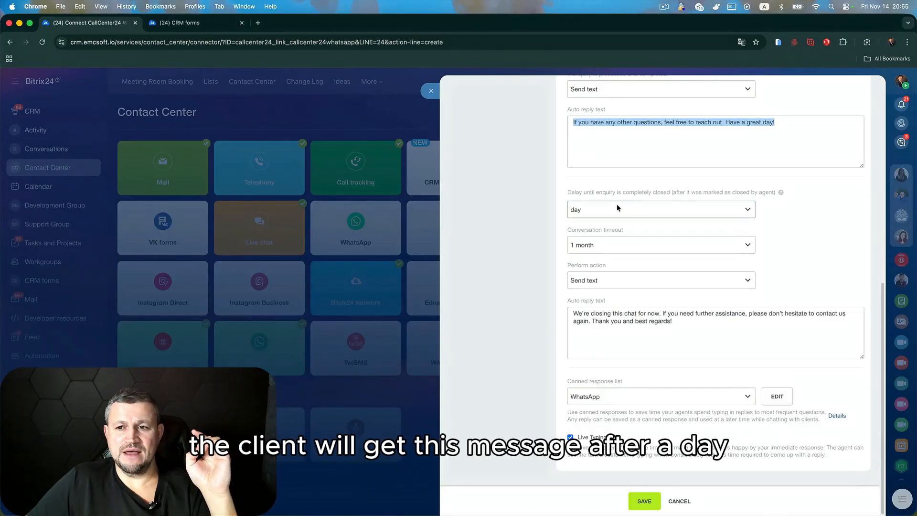
{"action": "left_click_drag", "start_coordinate": [683, 335], "coordinate": [562, 318]}
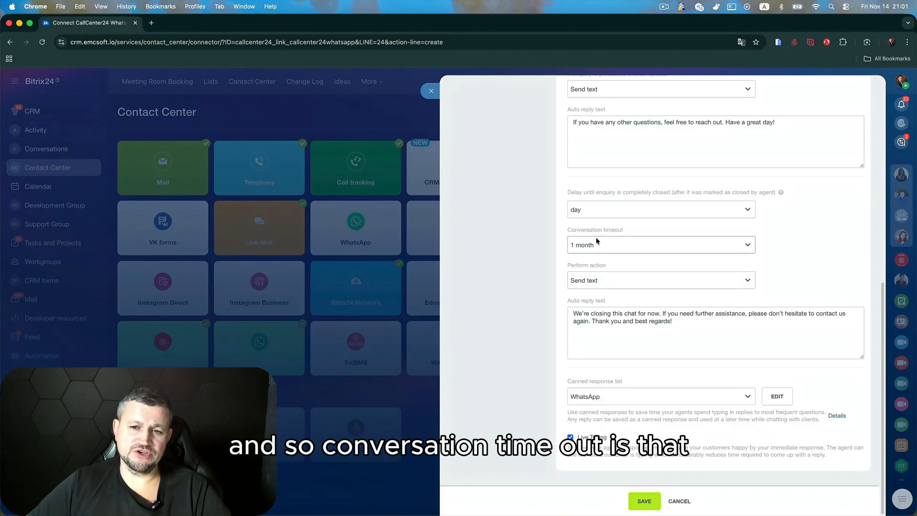
Review the conversation timeout with its closing auto reply text and locate the canned response list setting
{"action": "left_click_drag", "start_coordinate": [564, 230], "coordinate": [621, 231]}
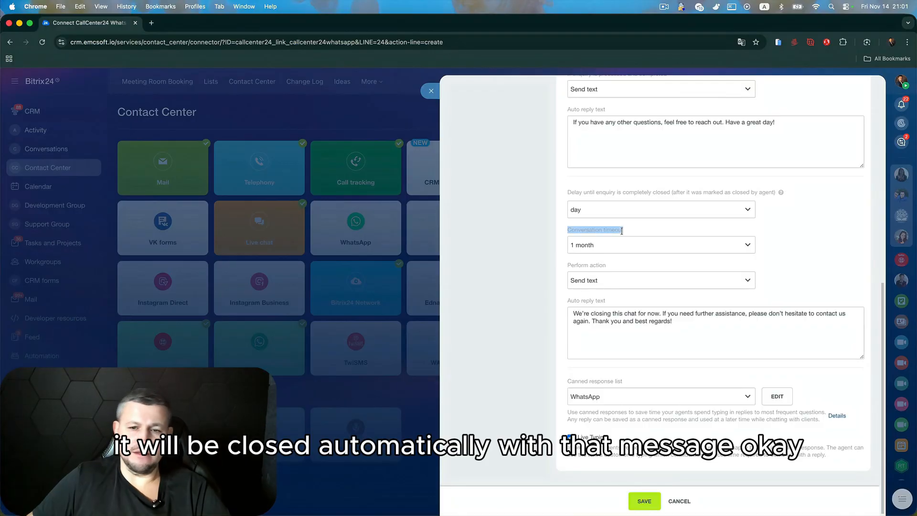
{"action": "left_click_drag", "start_coordinate": [676, 322], "coordinate": [518, 316]}
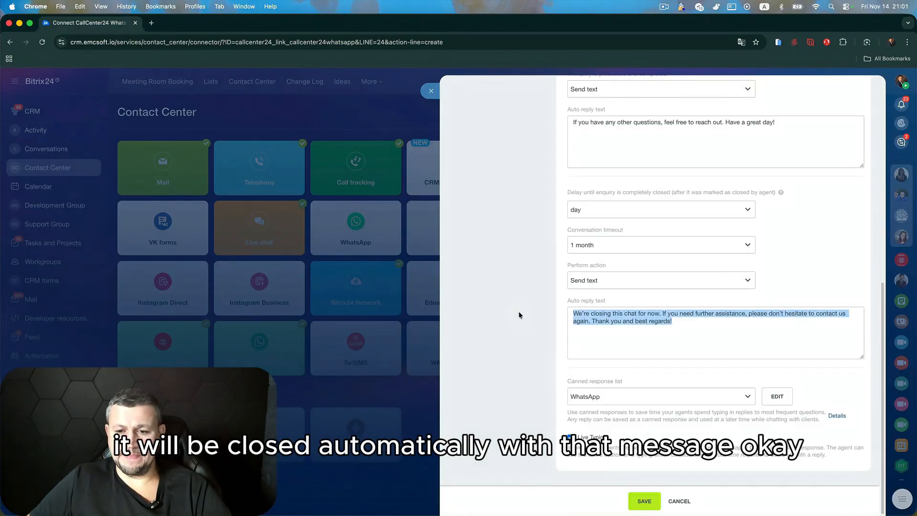
{"action": "left_click_drag", "start_coordinate": [623, 380], "coordinate": [568, 382]}
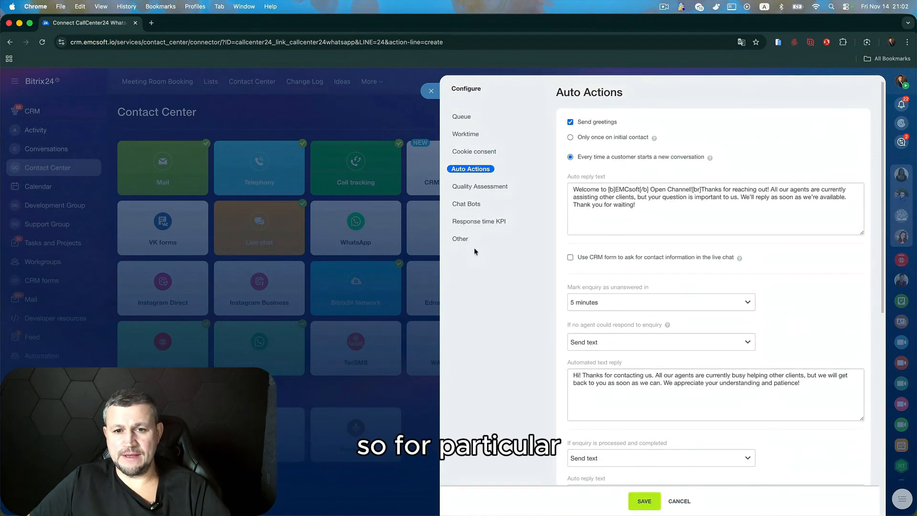
Check the open channel's name in the Other settings and return to the canned response list in Auto Actions
{"action": "left_click", "coordinate": [473, 240]}
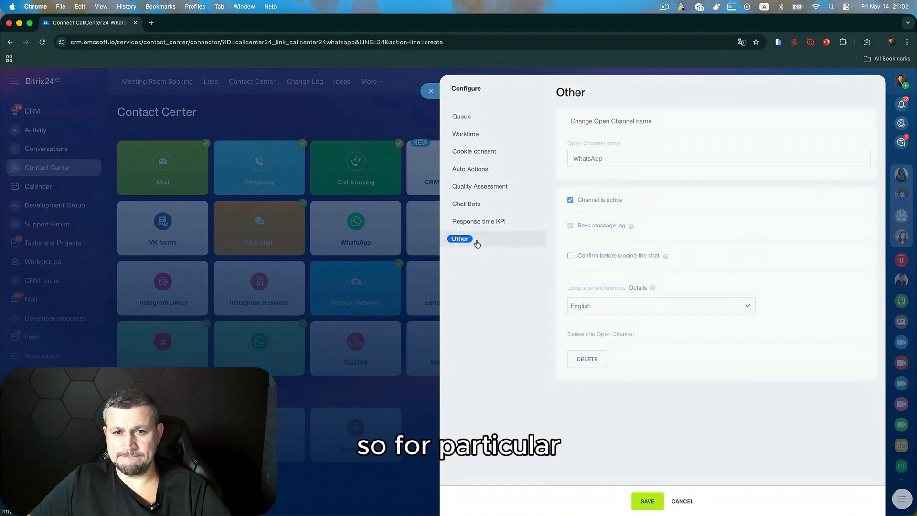
{"action": "left_click", "coordinate": [605, 157]}
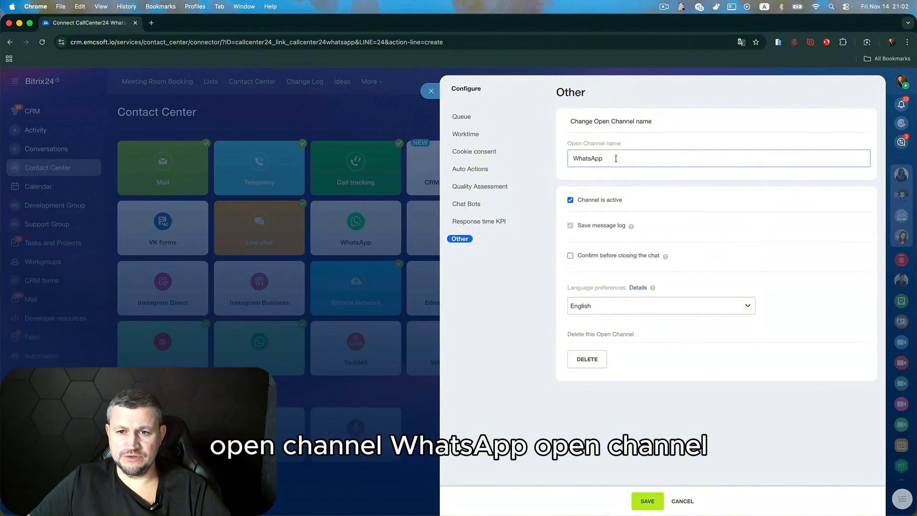
{"action": "left_click", "coordinate": [492, 169]}
{"action": "scroll", "coordinate": [734, 426], "scroll_direction": "down", "scroll_amount": 8}
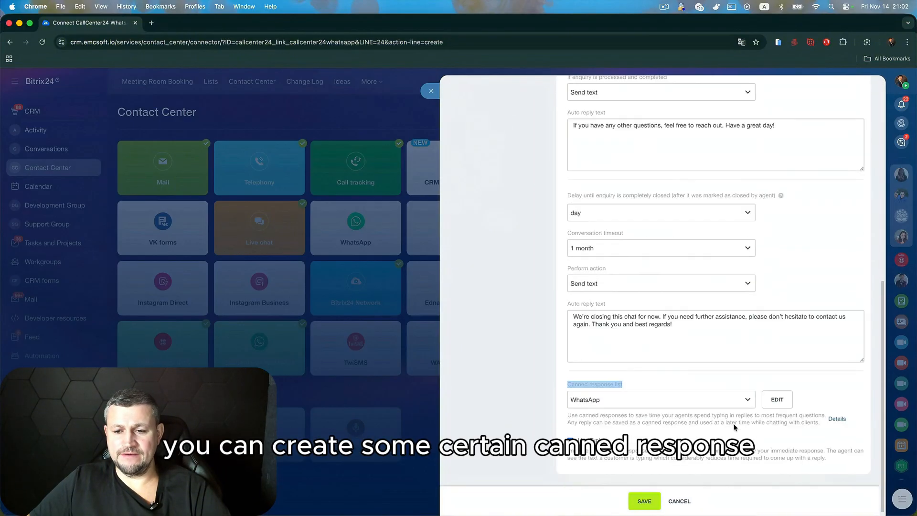
View the canned responses available in the guest's WhatsappZilla QR conversation and close them again
{"action": "left_click", "coordinate": [902, 142]}
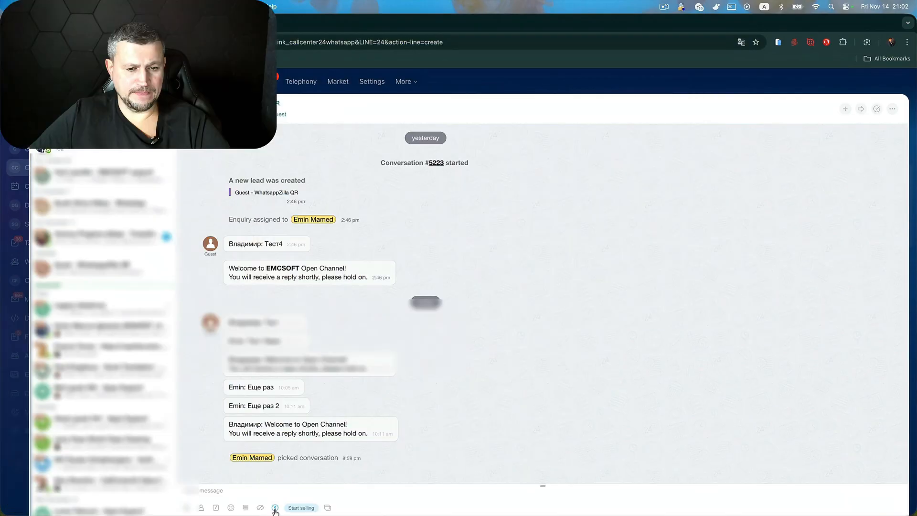
{"action": "left_click", "coordinate": [275, 509]}
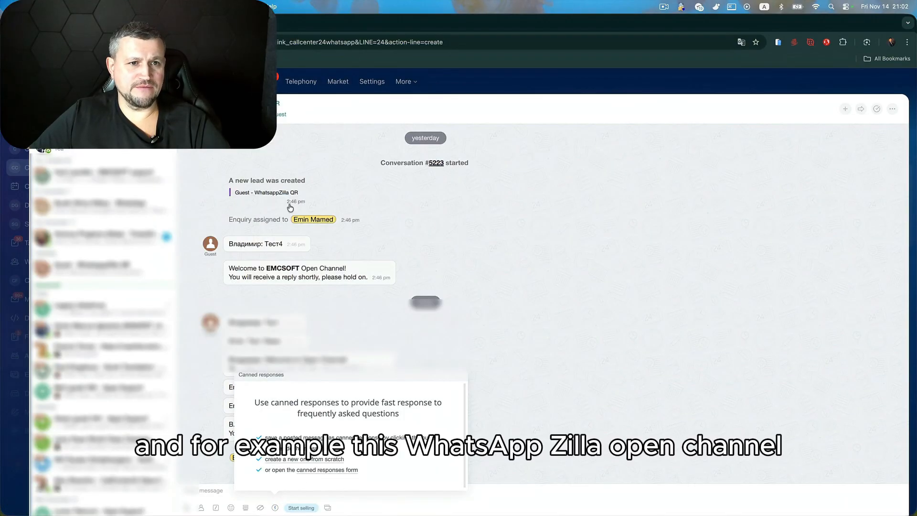
{"action": "left_click", "coordinate": [527, 289]}
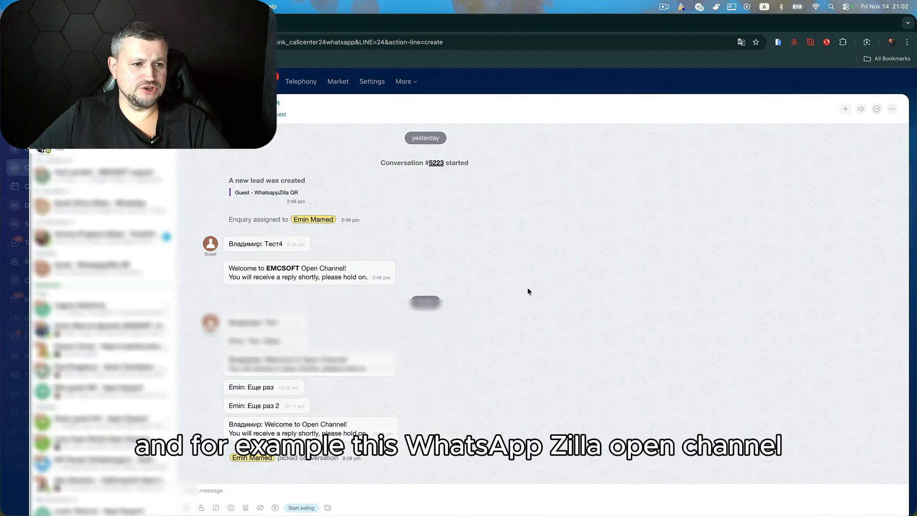
Show the canned responses of an EMCSOFT support conversation and open the page where they are managed
{"action": "left_click", "coordinate": [131, 179]}
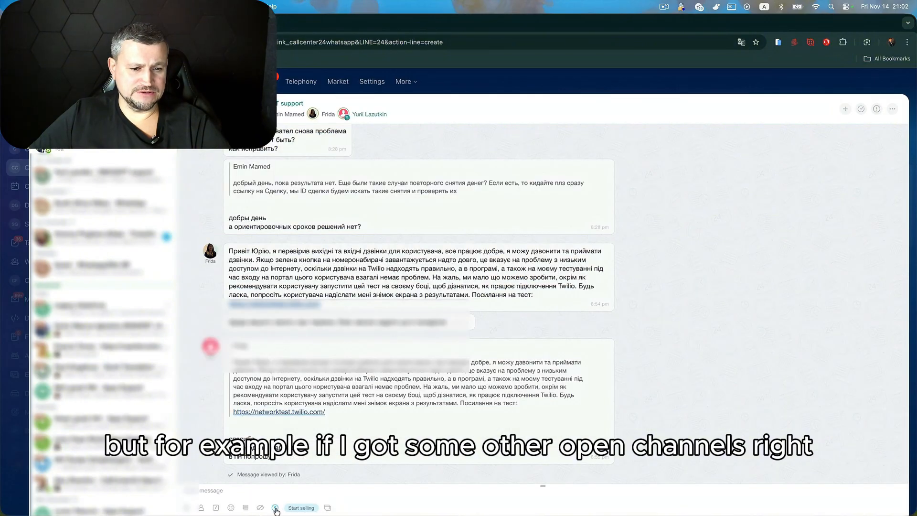
{"action": "left_click", "coordinate": [275, 508]}
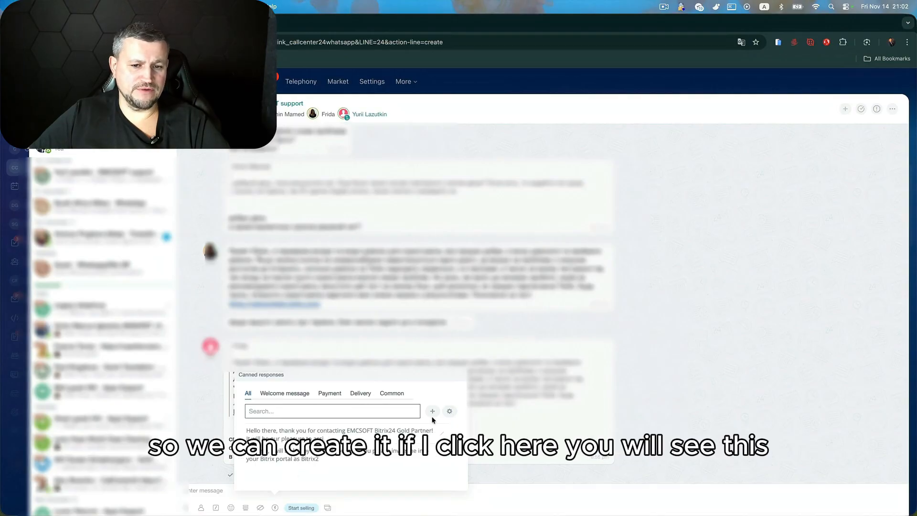
{"action": "left_click", "coordinate": [448, 411]}
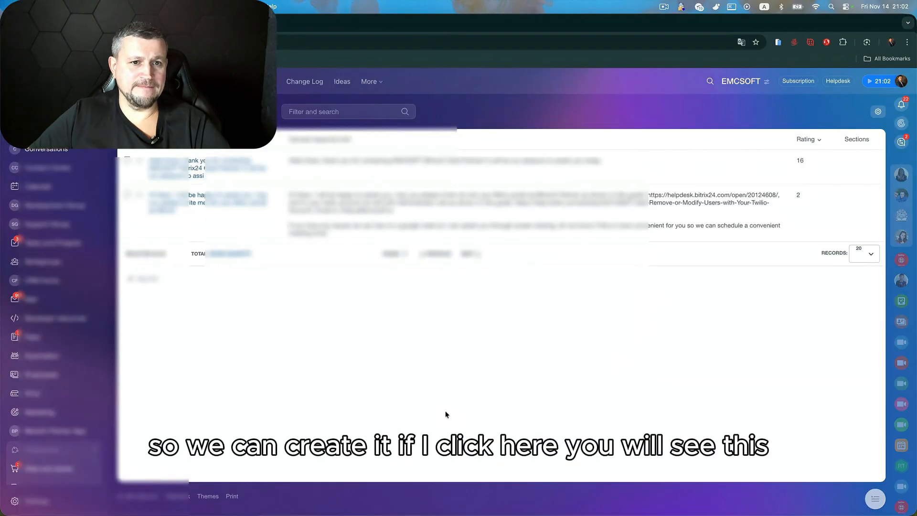
{"action": "left_click", "coordinate": [199, 172]}
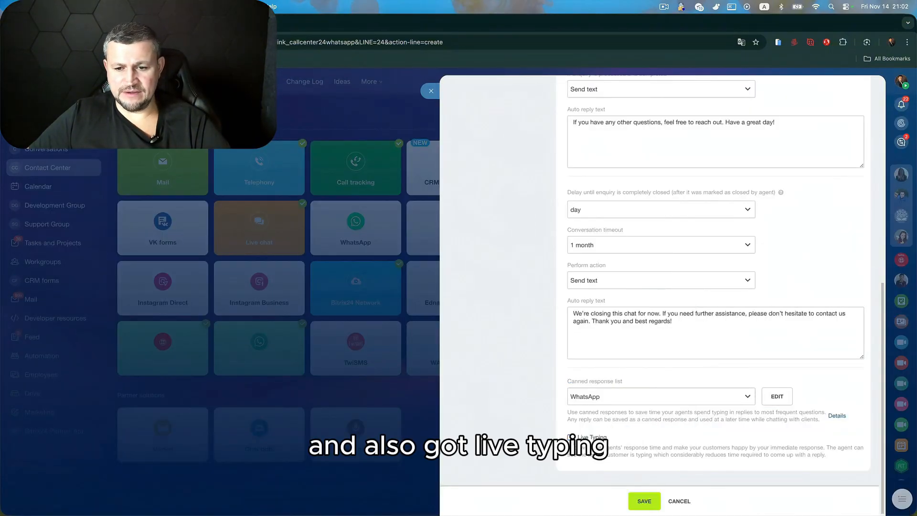
Toggle the Live Typing option in Auto Actions and go back to the Queue settings
{"action": "left_click", "coordinate": [570, 437]}
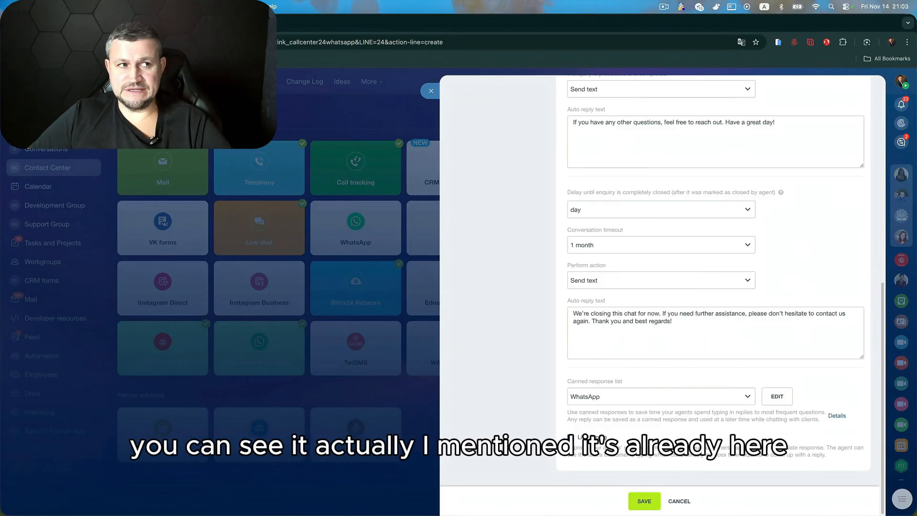
{"action": "scroll", "coordinate": [477, 152], "scroll_direction": "up", "scroll_amount": 10}
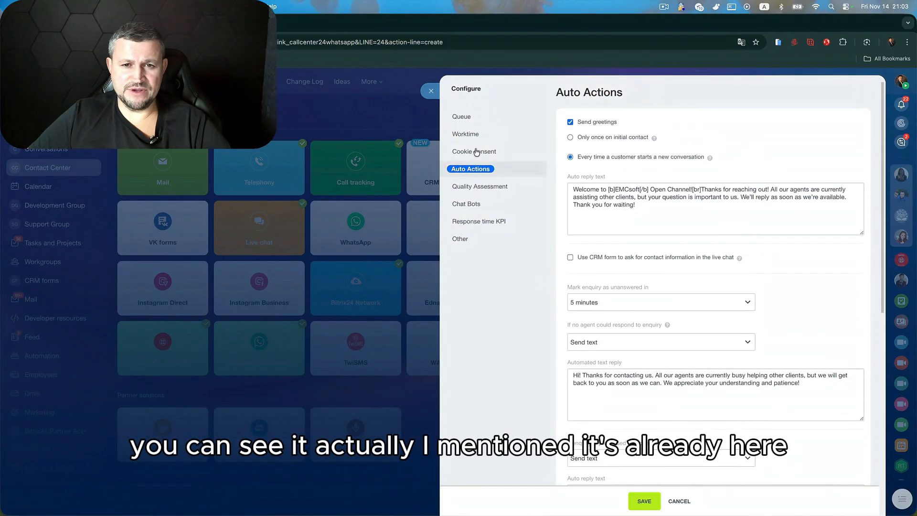
{"action": "left_click", "coordinate": [462, 117]}
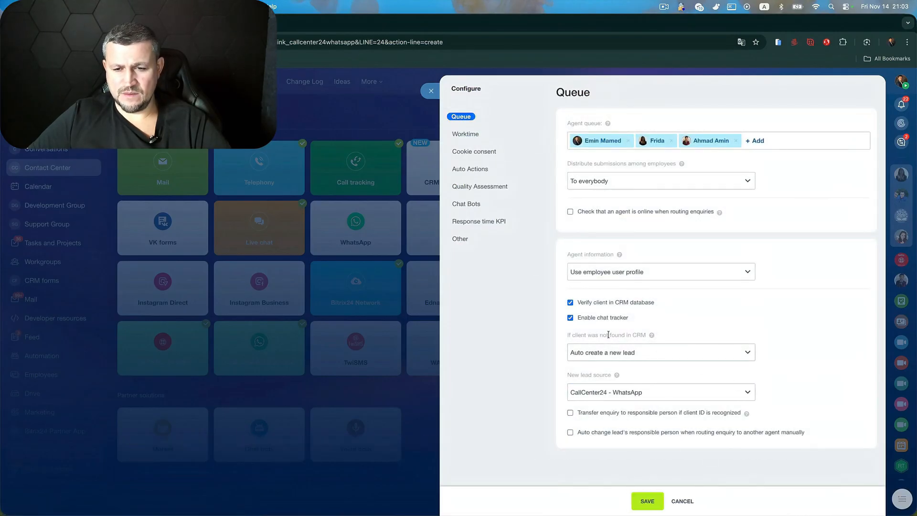
Check the chat tracker option in the Queue settings and open the Quality Assessment settings
{"action": "left_click_drag", "start_coordinate": [579, 316], "coordinate": [627, 319]}
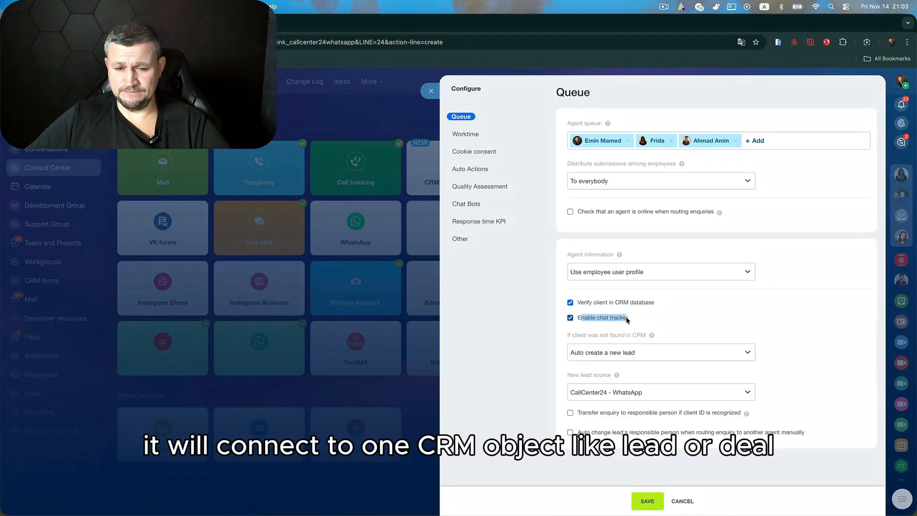
{"action": "left_click", "coordinate": [470, 169]}
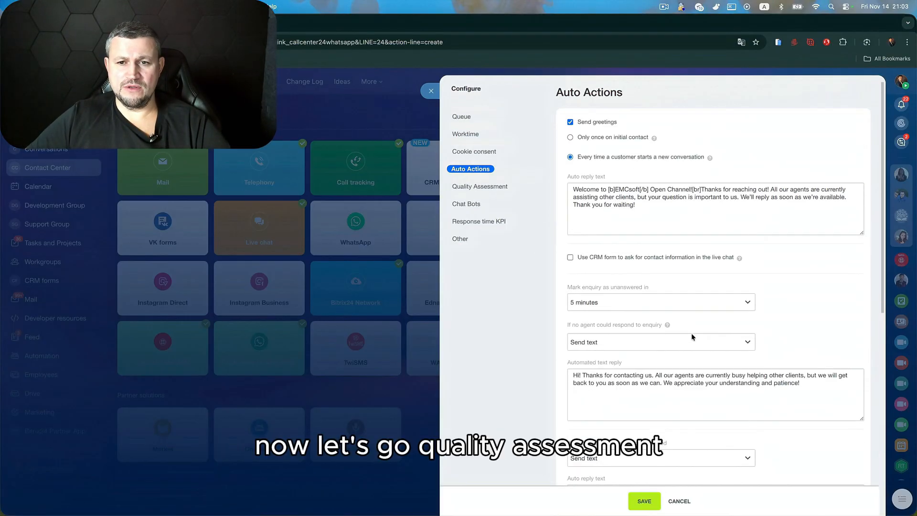
{"action": "left_click", "coordinate": [505, 187]}
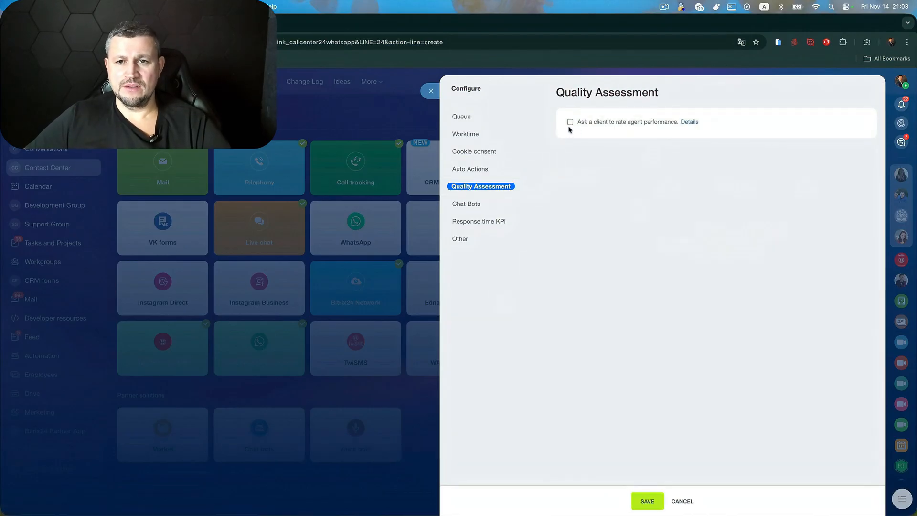
Enable asking clients to rate agent performance and review the rating request texts for live chat and other channels
{"action": "left_click", "coordinate": [571, 123]}
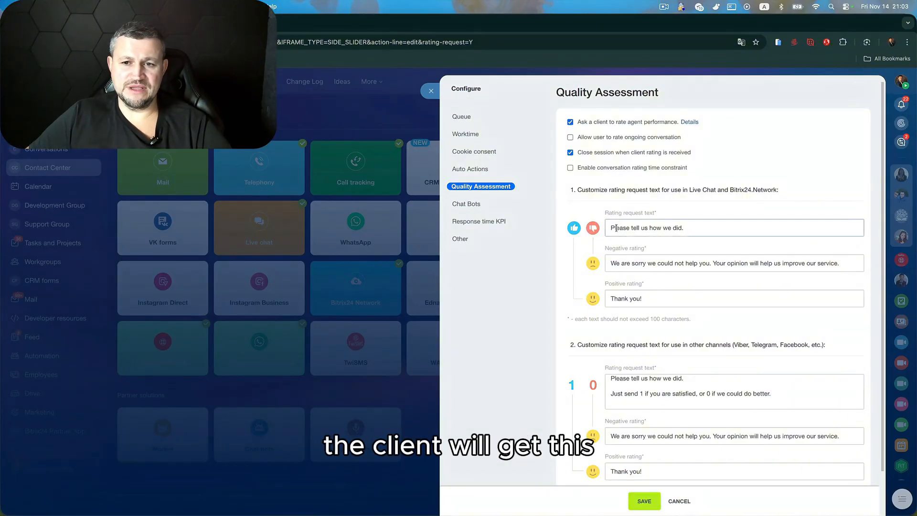
{"action": "left_click", "coordinate": [693, 231]}
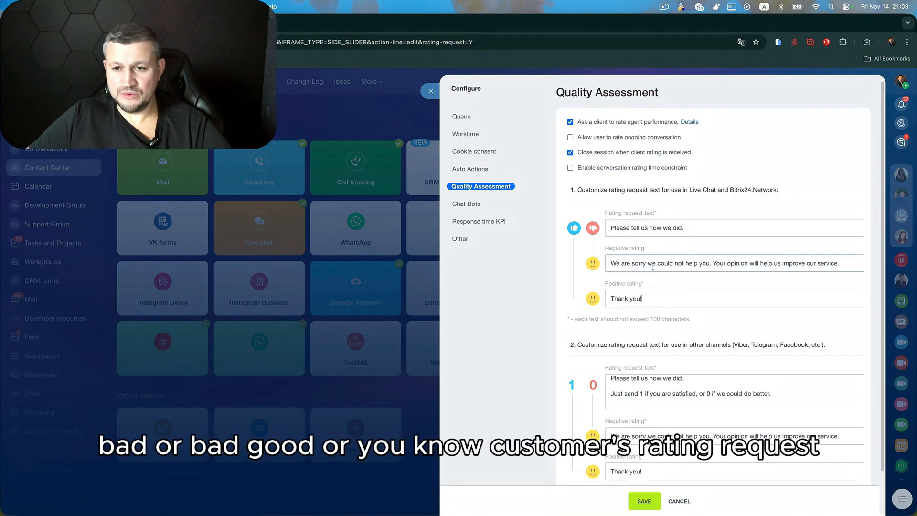
{"action": "scroll", "coordinate": [652, 287], "scroll_direction": "down", "scroll_amount": 2}
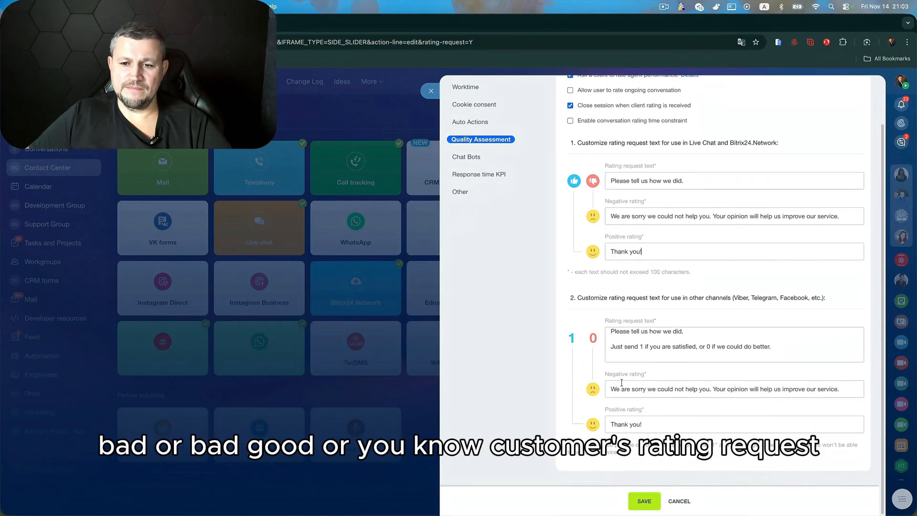
{"action": "left_click_drag", "start_coordinate": [591, 298], "coordinate": [680, 299]}
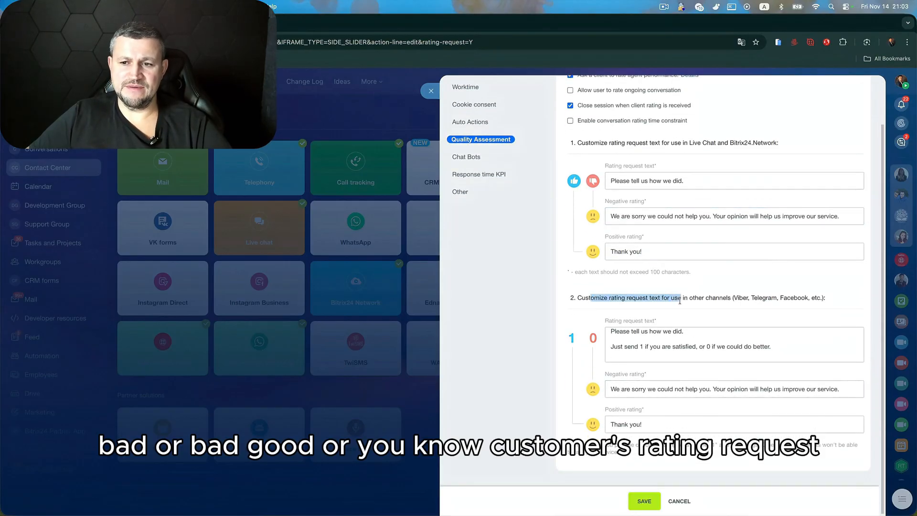
{"action": "scroll", "coordinate": [630, 219], "scroll_direction": "up", "scroll_amount": 2}
Try the ongoing conversation rating and rating time constraint options, and turn the request to rate agent performance off again
{"action": "left_click", "coordinate": [576, 138]}
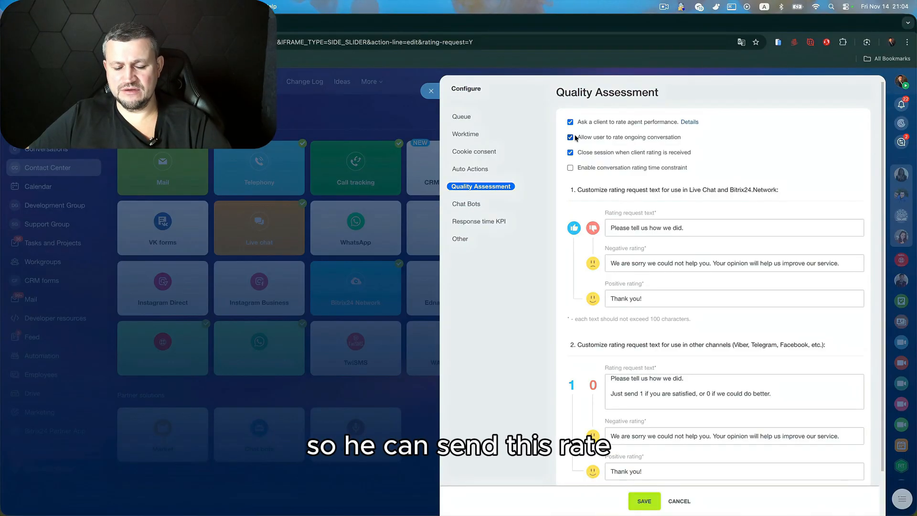
{"action": "left_click", "coordinate": [576, 138]}
{"action": "left_click", "coordinate": [896, 89]}
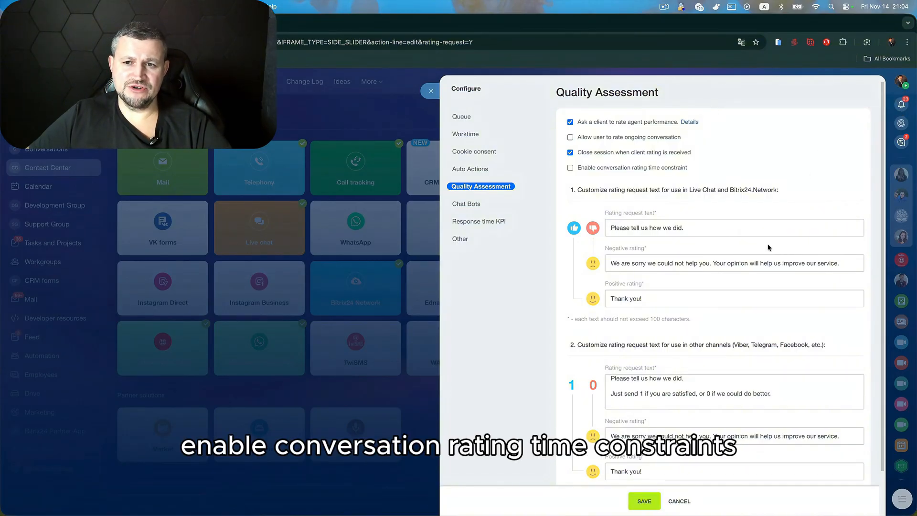
{"action": "left_click", "coordinate": [571, 170]}
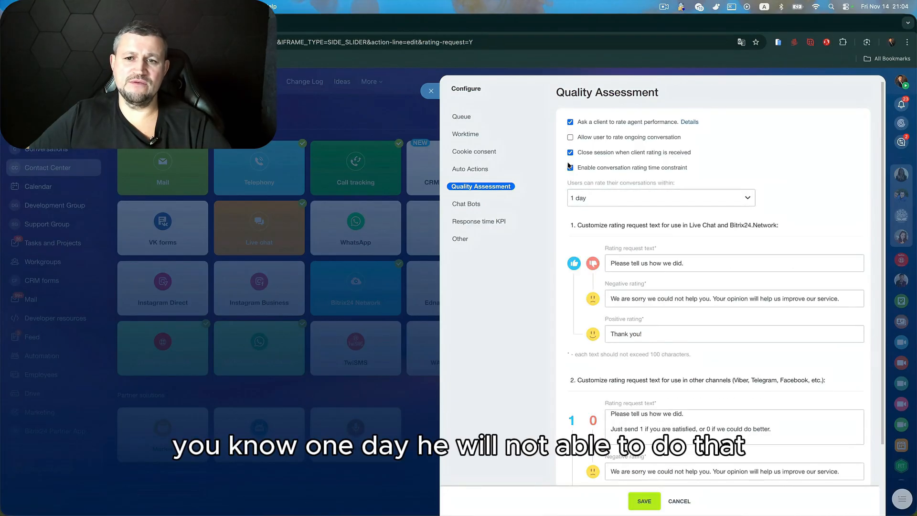
{"action": "left_click", "coordinate": [571, 168]}
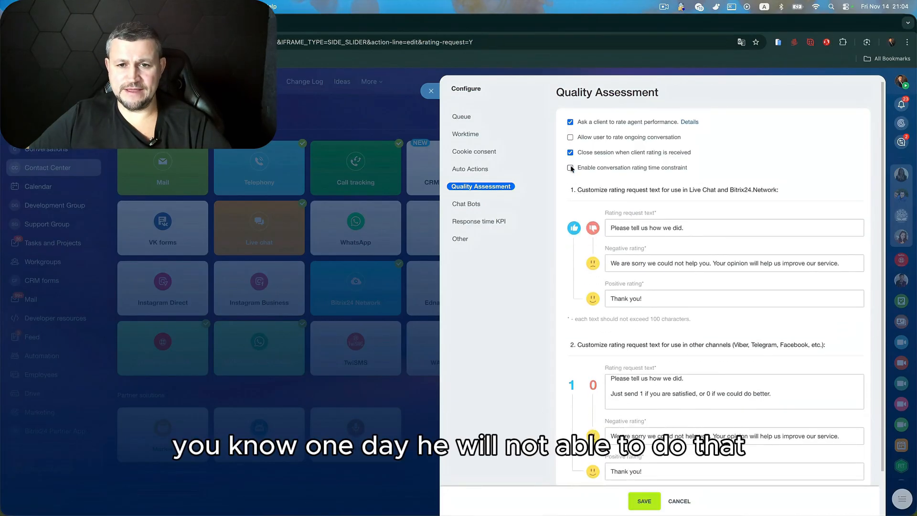
{"action": "left_click", "coordinate": [570, 122]}
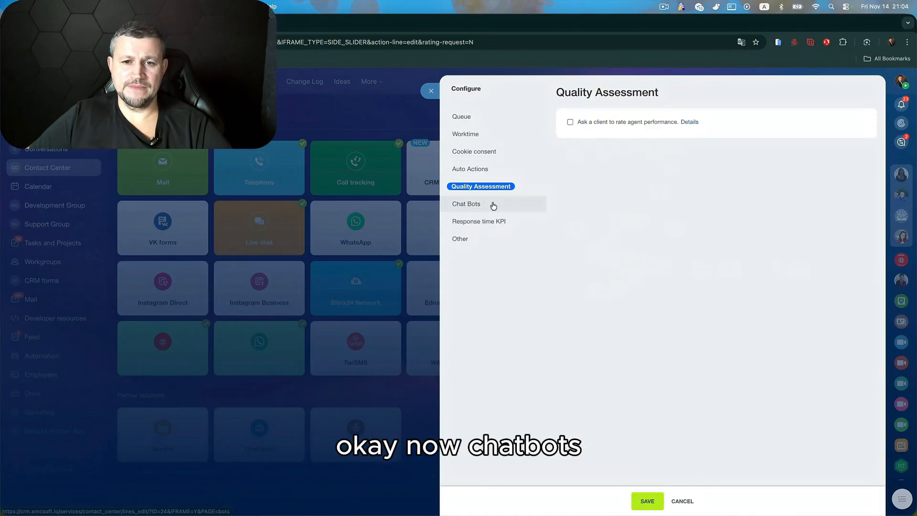
View the chat bots offered in the Bitrix24 Market from the Chat Bots settings and return to the settings
{"action": "left_click", "coordinate": [493, 205]}
{"action": "left_click", "coordinate": [577, 164]}
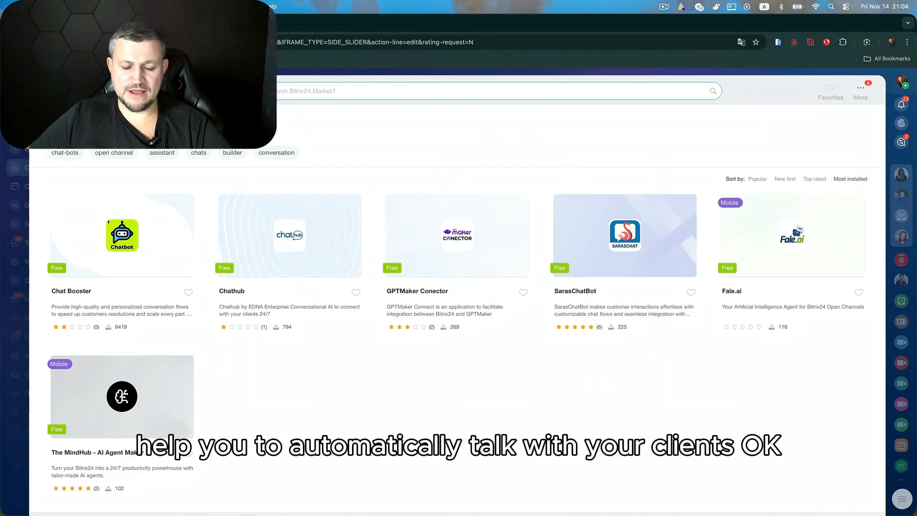
{"action": "key", "text": "Escape"}
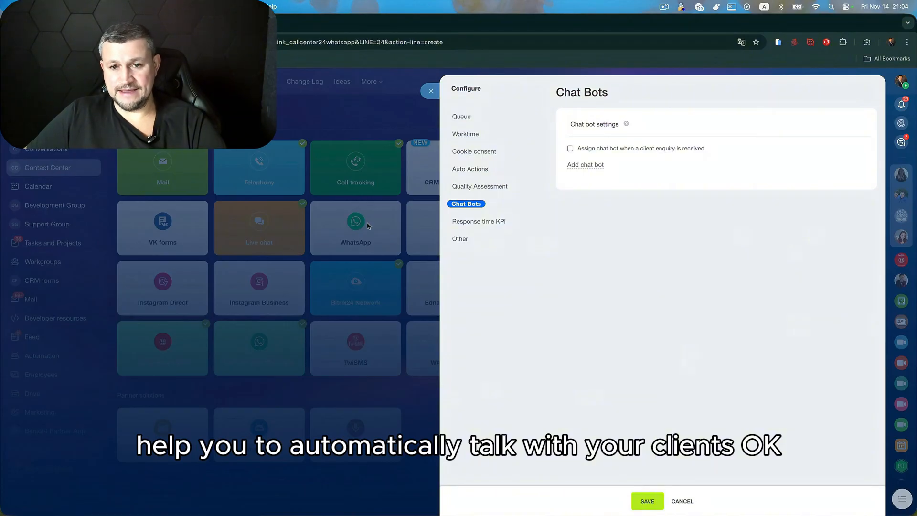
Review the Response time KPI settings, including the overdue notification option and message for the initial response
{"action": "left_click", "coordinate": [476, 223]}
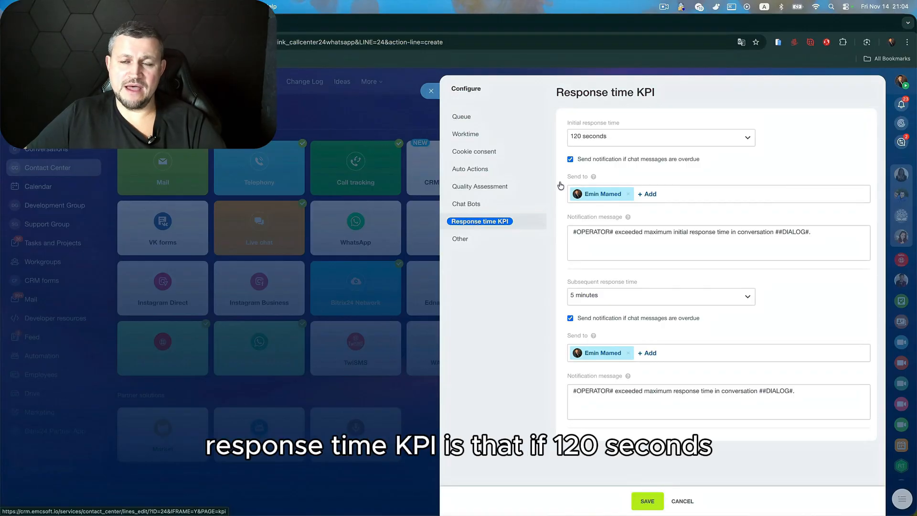
{"action": "left_click", "coordinate": [571, 159]}
{"action": "left_click", "coordinate": [571, 159]}
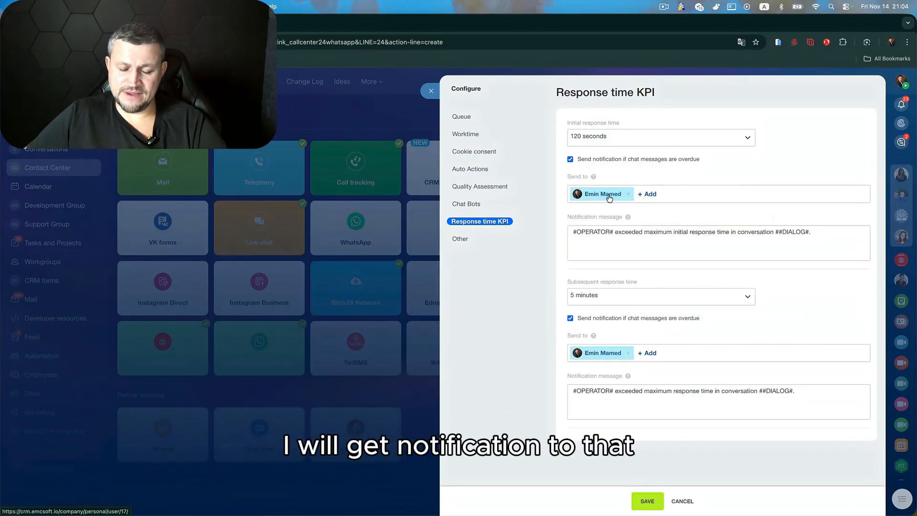
{"action": "left_click_drag", "start_coordinate": [588, 232], "coordinate": [736, 232]}
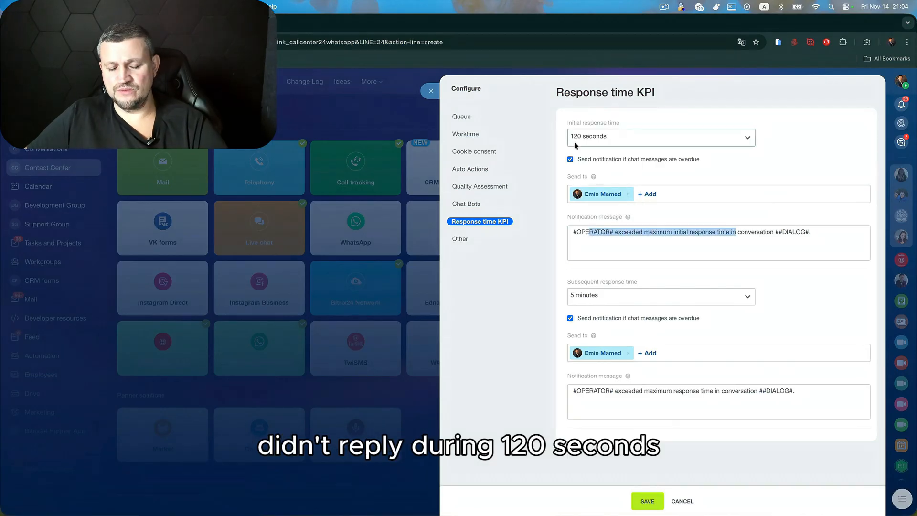
{"action": "left_click", "coordinate": [809, 233]}
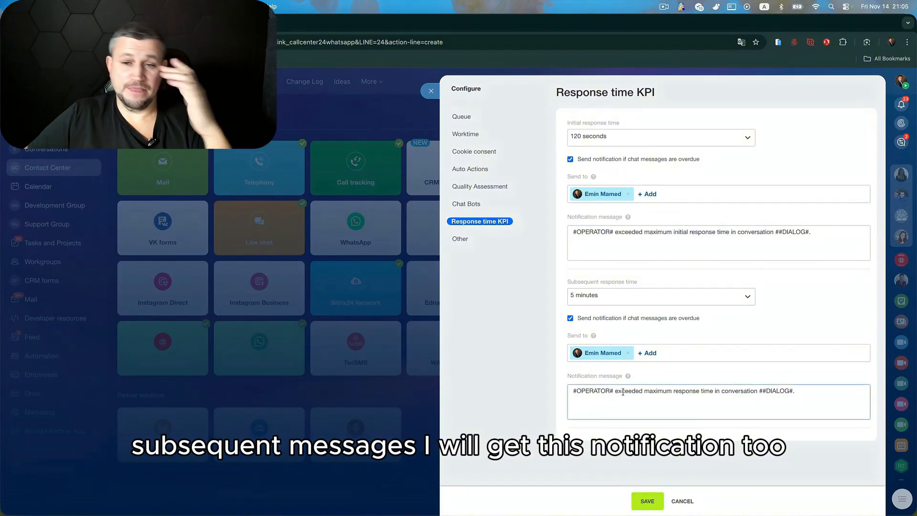
Check the channel activity, close confirmation and language preferences in the Other settings and save the open channel configuration
{"action": "left_click", "coordinate": [474, 239]}
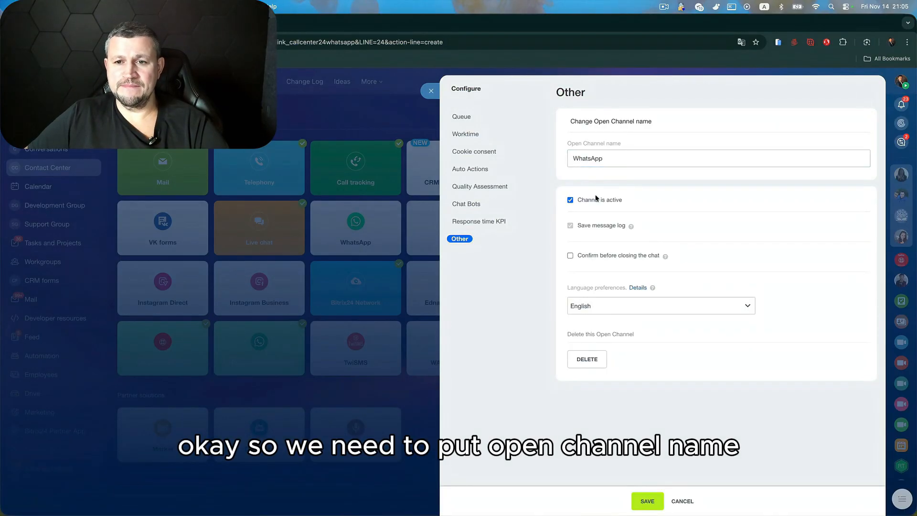
{"action": "left_click", "coordinate": [570, 200]}
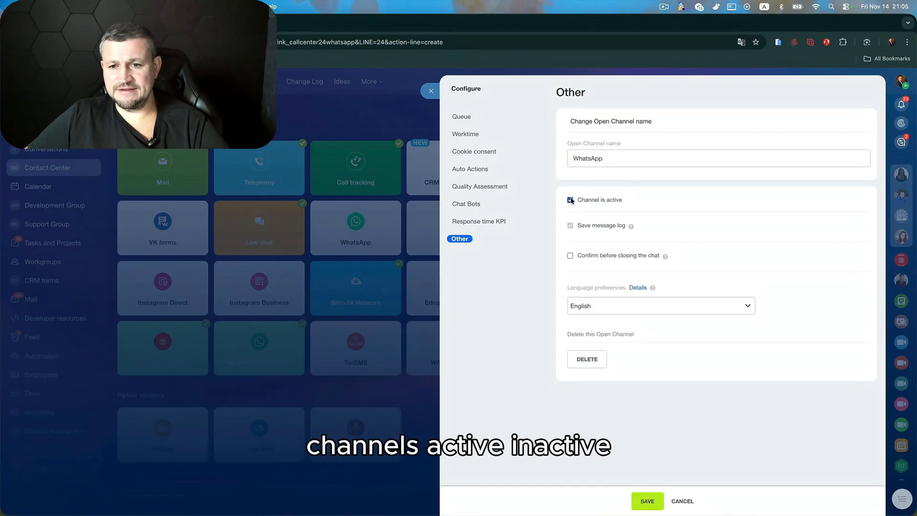
{"action": "left_click", "coordinate": [570, 256]}
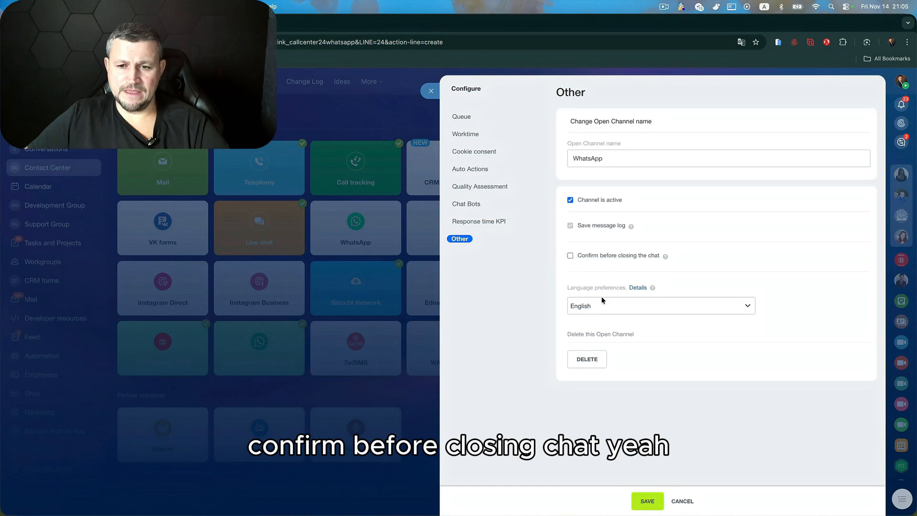
{"action": "left_click", "coordinate": [600, 303]}
{"action": "left_click", "coordinate": [602, 304]}
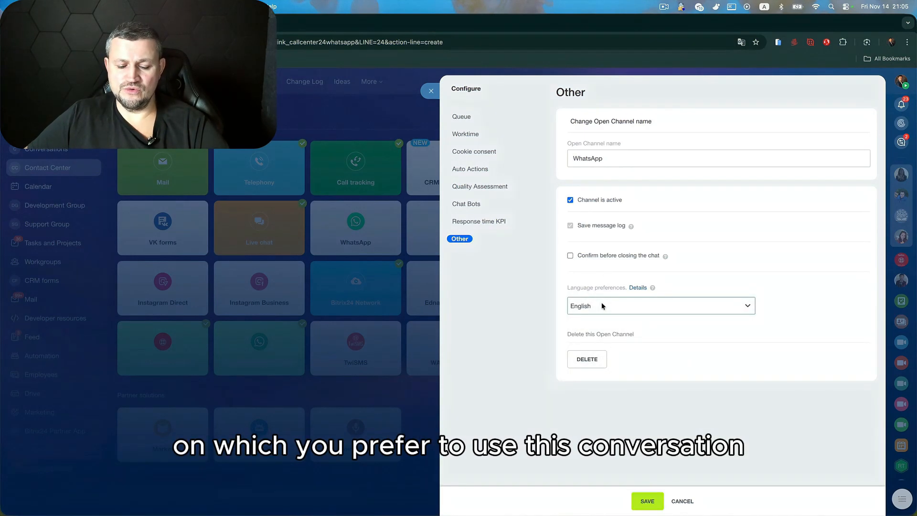
{"action": "left_click", "coordinate": [648, 502]}
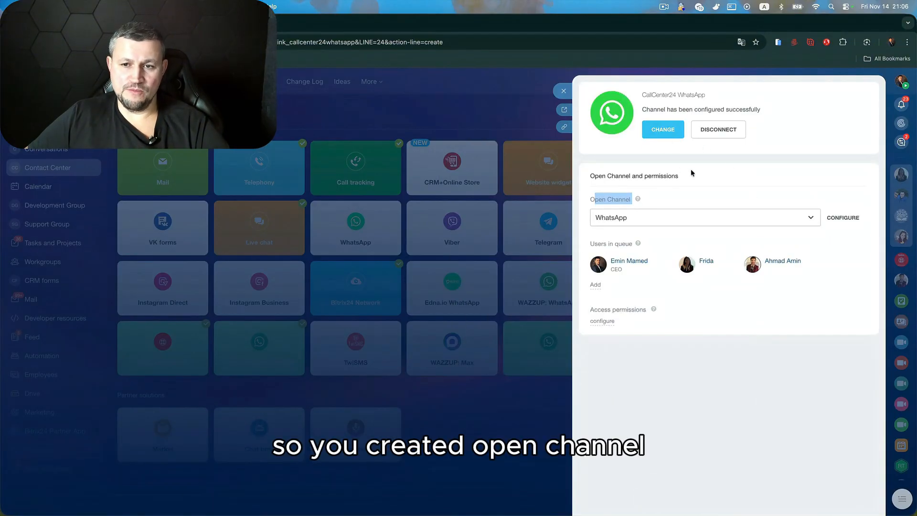
Check the Open Channel hint and the CallCenter24 WhatsApp connector name on the connection page
{"action": "left_click", "coordinate": [640, 197]}
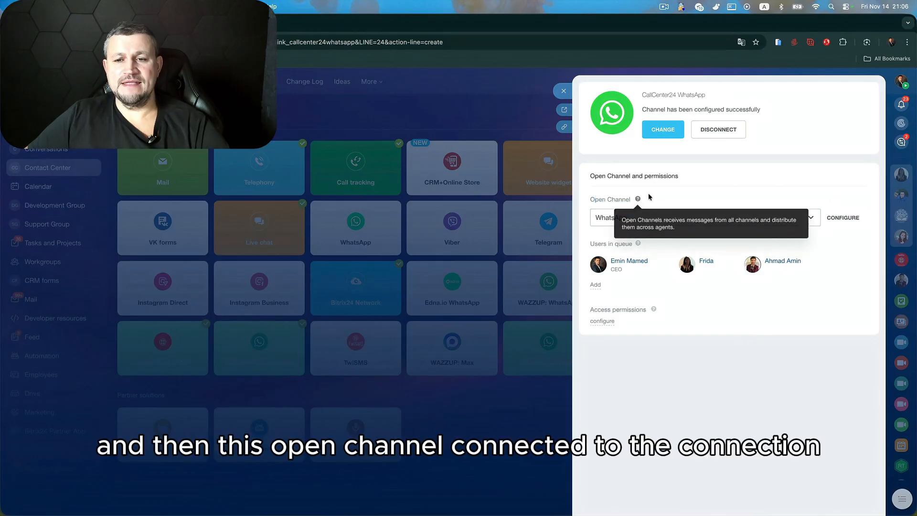
{"action": "left_click_drag", "start_coordinate": [634, 199], "coordinate": [590, 198]}
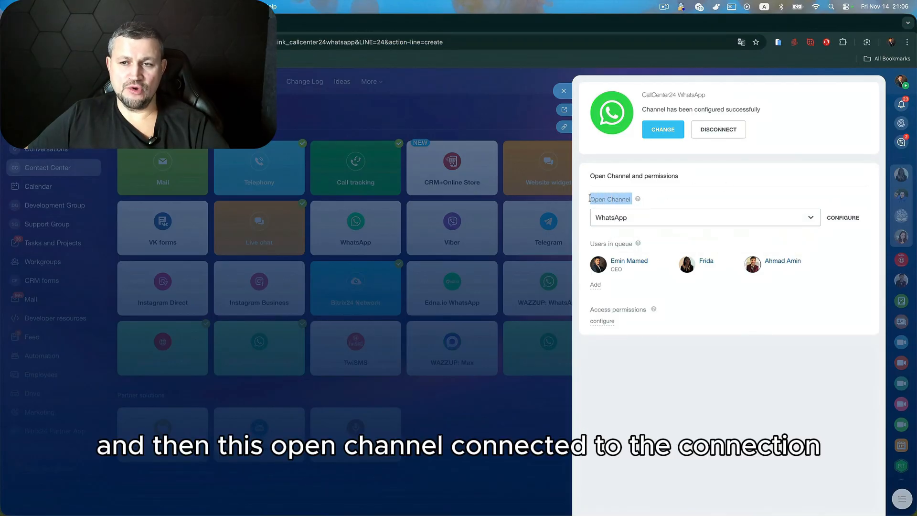
{"action": "left_click_drag", "start_coordinate": [705, 96], "coordinate": [619, 98]}
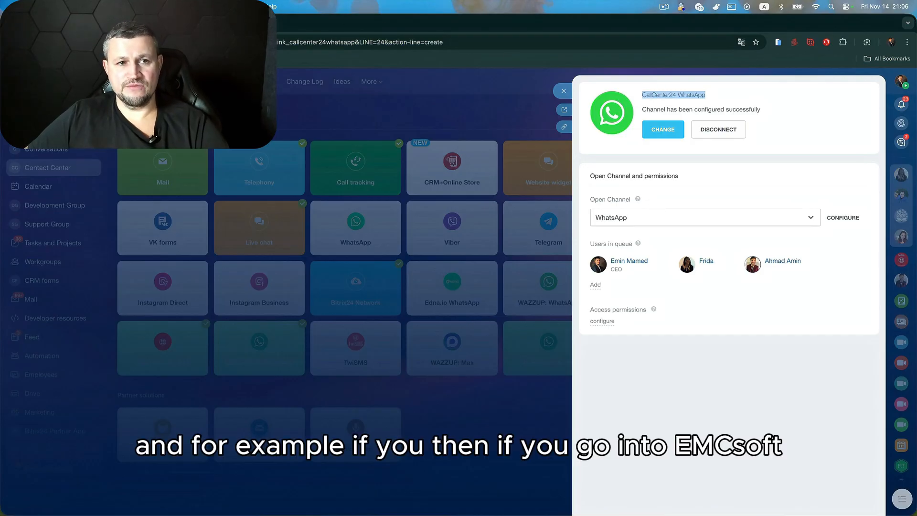
Open the EMCsoft website in a new tab and start a chat in the WhatsApp app from its WhatsApp contact widget
{"action": "key", "text": "super+t"}
{"action": "type", "text": "emc"}
{"action": "key", "text": "Return"}
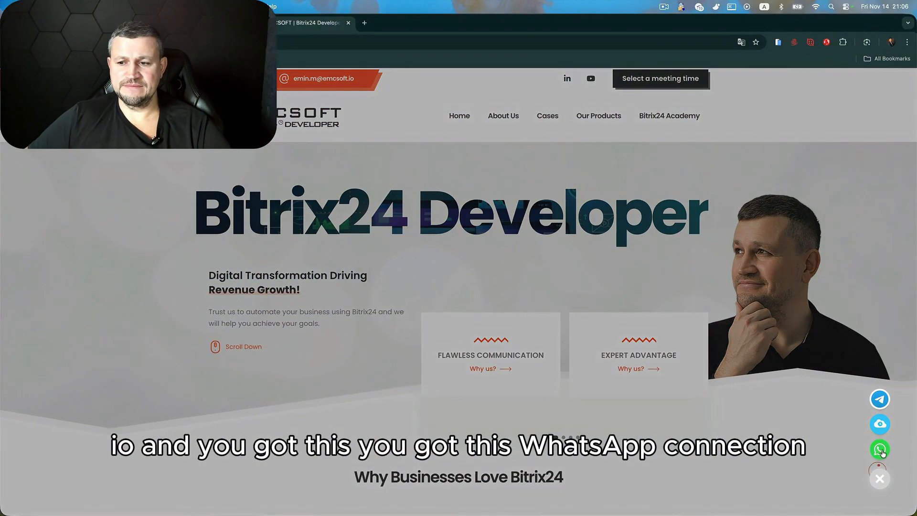
{"action": "left_click", "coordinate": [879, 451]}
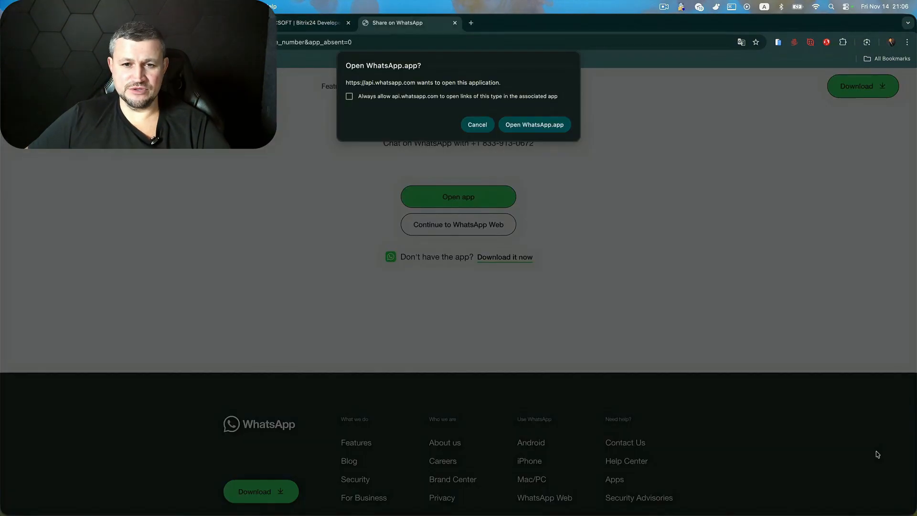
{"action": "left_click", "coordinate": [535, 124]}
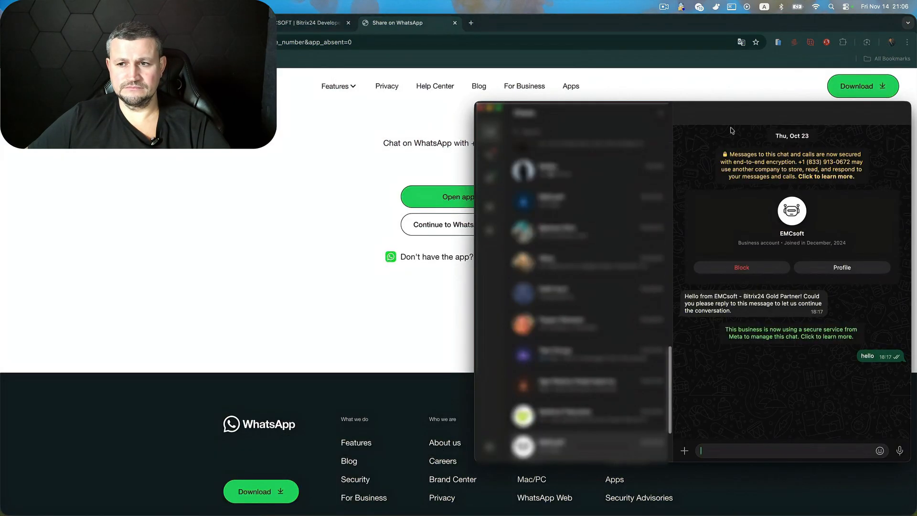
{"action": "left_click_drag", "start_coordinate": [730, 113], "coordinate": [505, 107]}
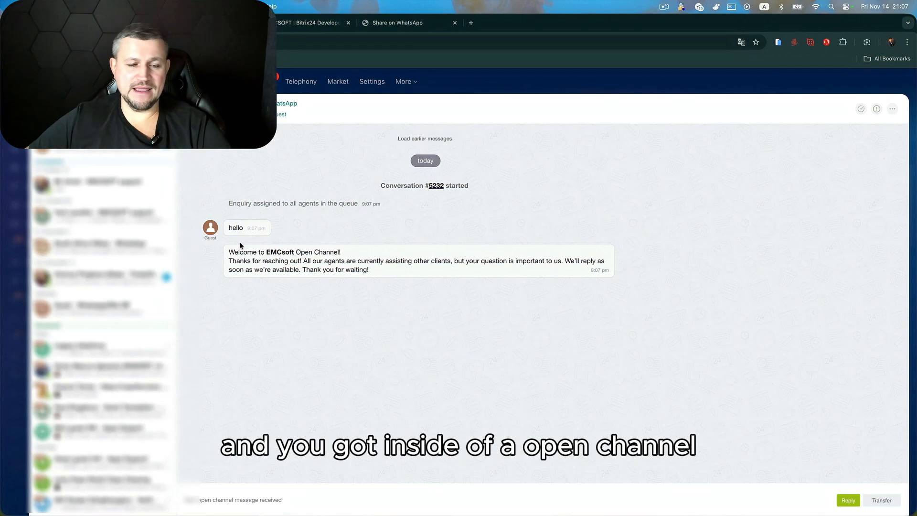
Accept the guest's WhatsApp enquiry in the open channel, reply with "hello2" and switch to WhatsApp
{"action": "left_click_drag", "start_coordinate": [231, 220], "coordinate": [375, 283]}
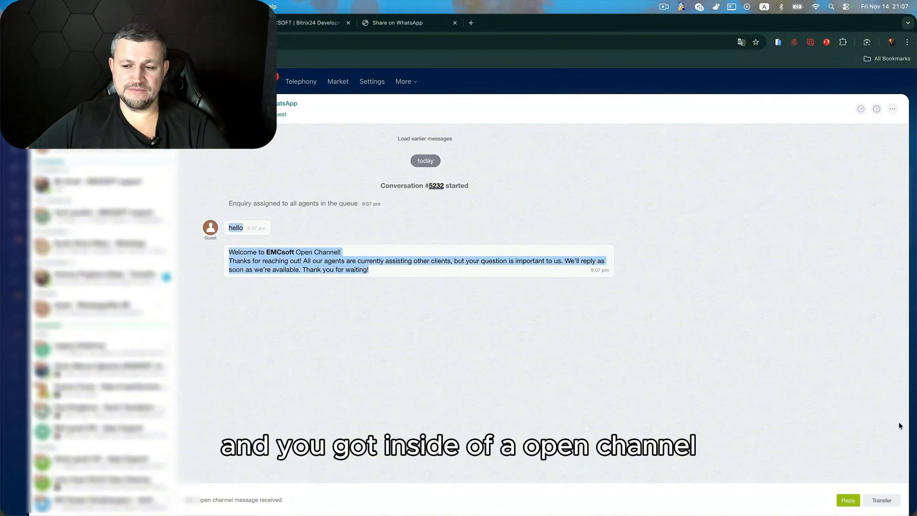
{"action": "left_click", "coordinate": [848, 500]}
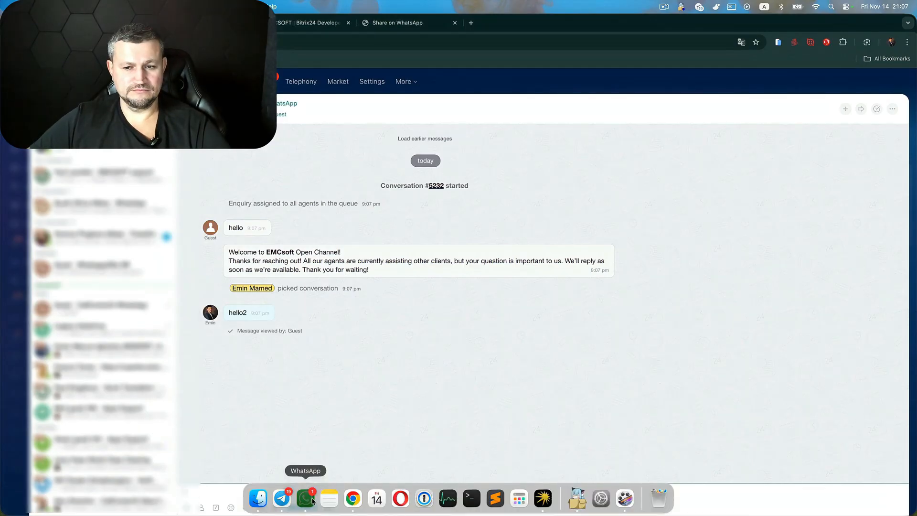
{"action": "left_click", "coordinate": [308, 499]}
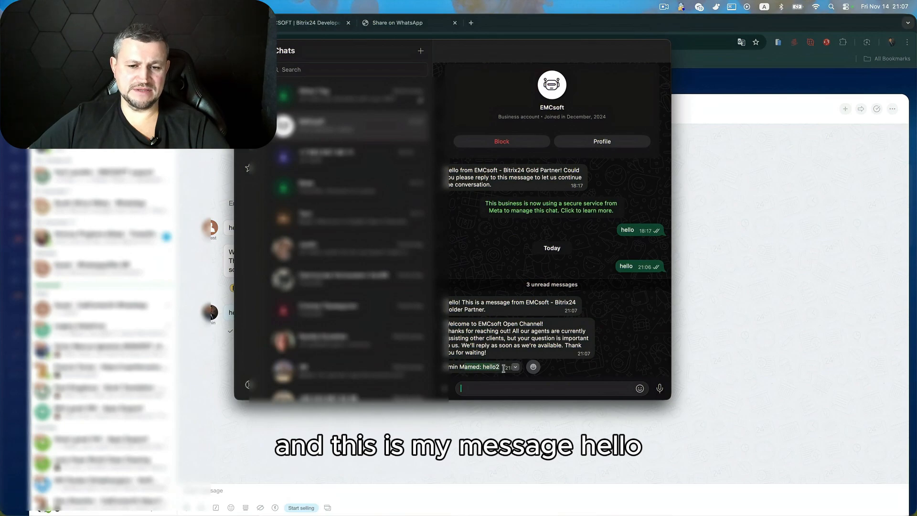
Send "hello from whATSAPP" to EMCsoft in WhatsApp and check the message in the open channel chat
{"action": "type", "text": "h"}
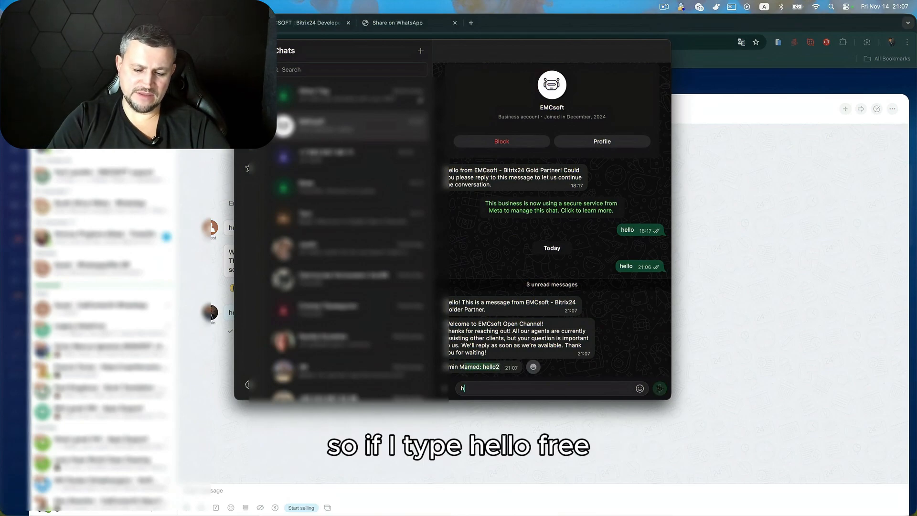
{"action": "key", "text": "BackSpace"}
{"action": "key", "text": "BackSpace"}
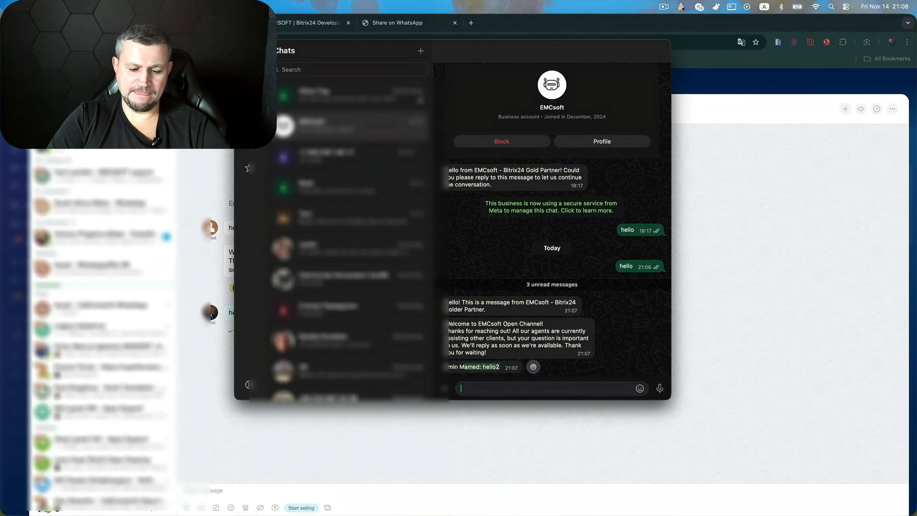
{"action": "type", "text": "llo from wh"}
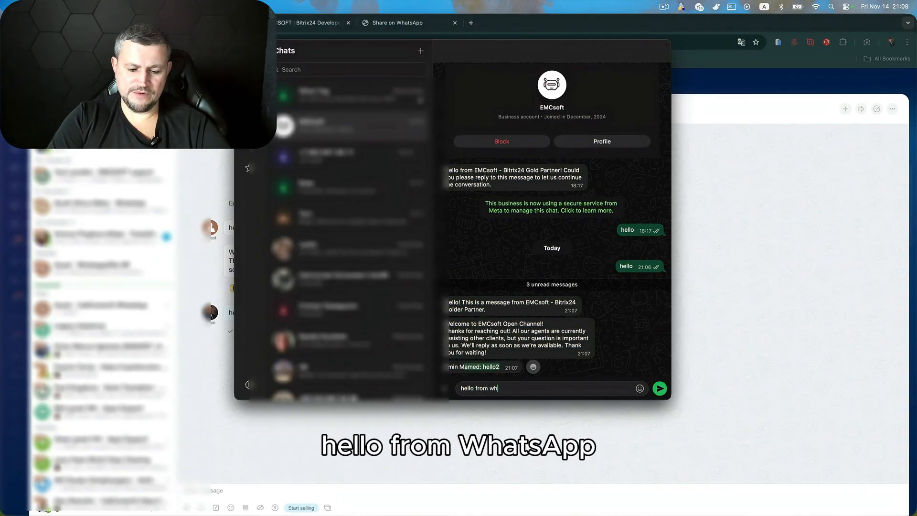
{"action": "type", "text": "SAPP"}
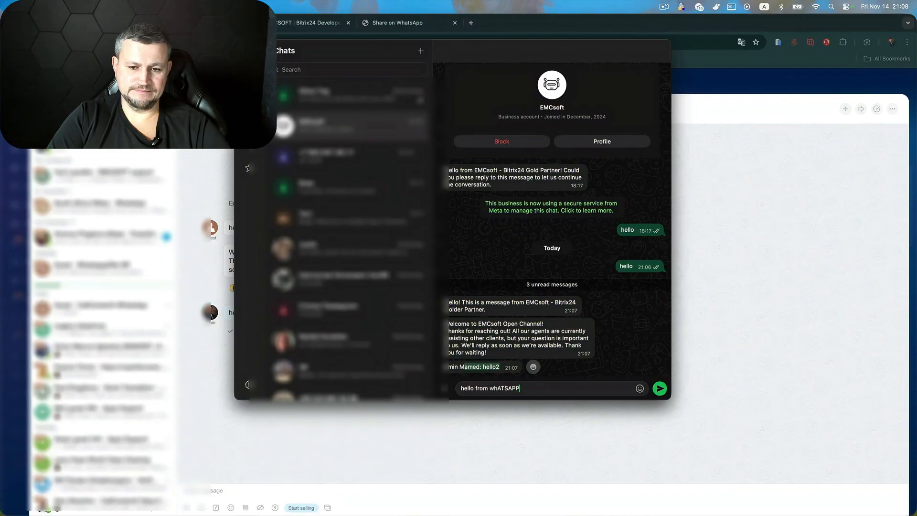
{"action": "key", "text": "Return"}
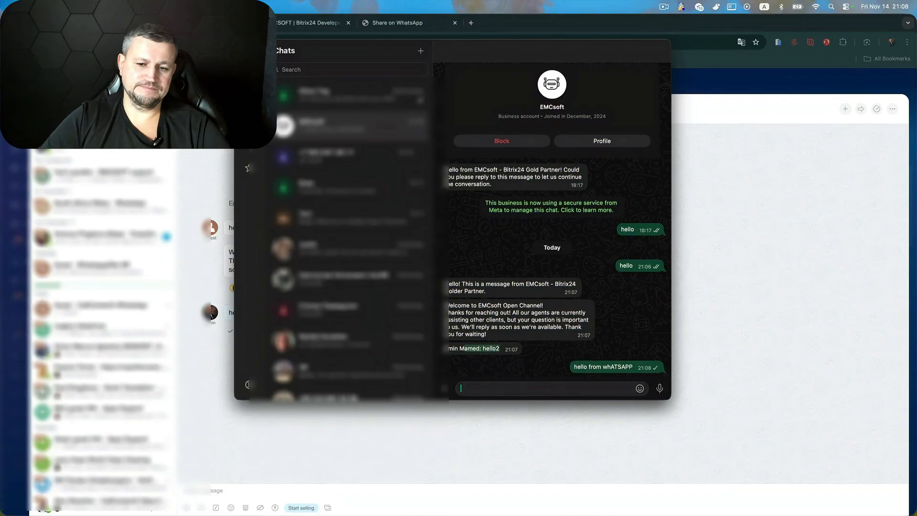
{"action": "left_click", "coordinate": [250, 421]}
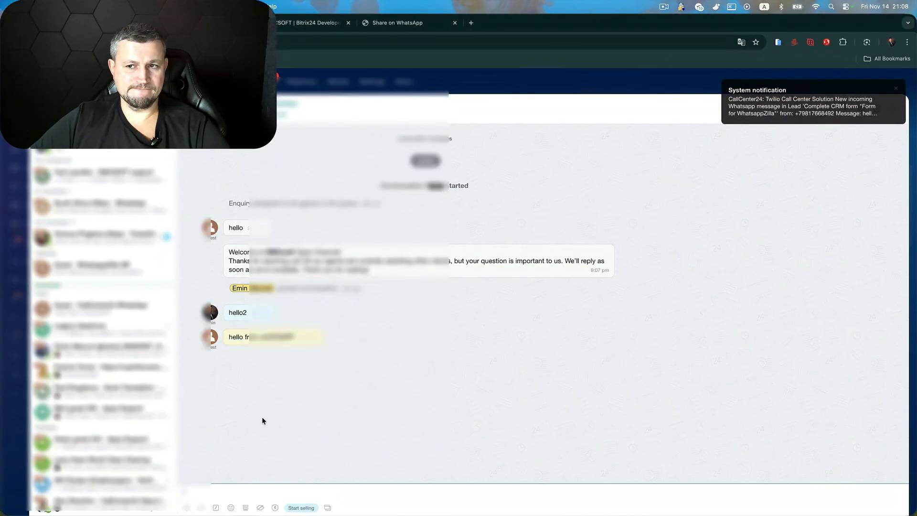
{"action": "left_click_drag", "start_coordinate": [228, 336], "coordinate": [301, 345]}
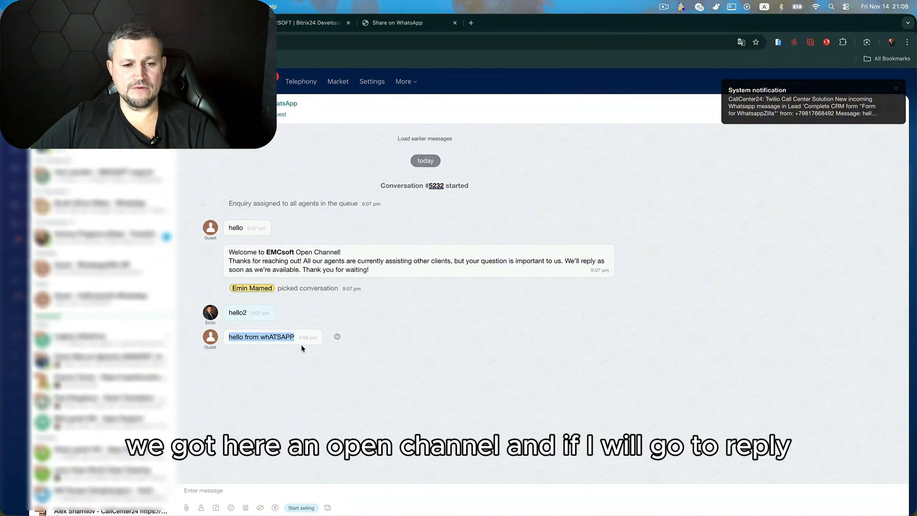
Send the guest the canned response "Welcome to EMCSOFT, how can we help you today?" and check it in WhatsApp
{"action": "left_click", "coordinate": [300, 493]}
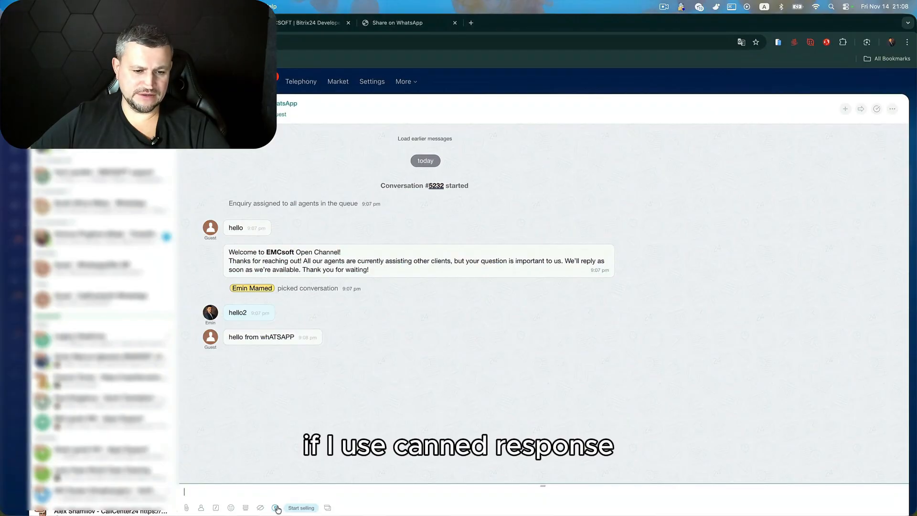
{"action": "left_click", "coordinate": [276, 508]}
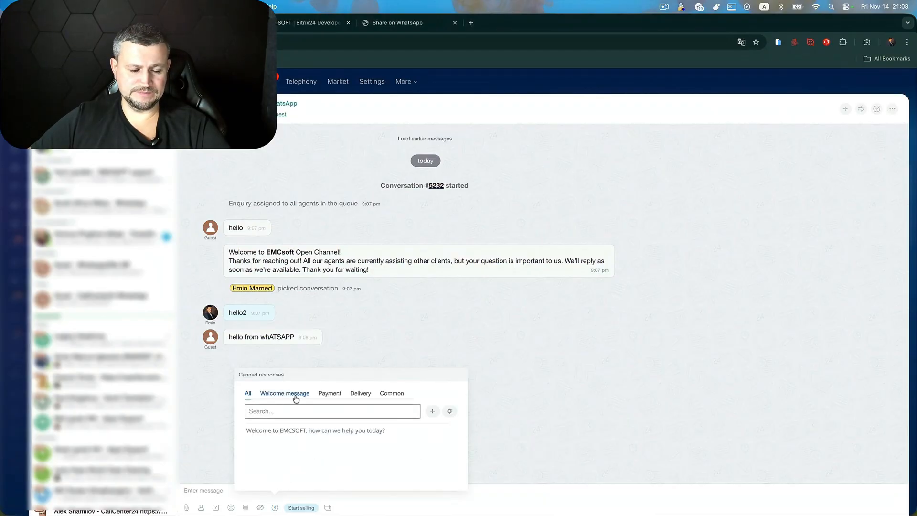
{"action": "left_click", "coordinate": [303, 431]}
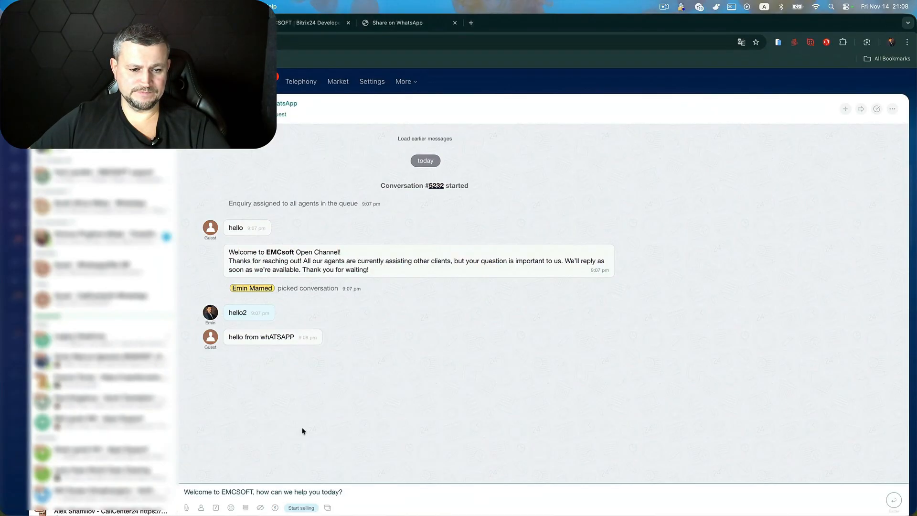
{"action": "key", "text": "Return"}
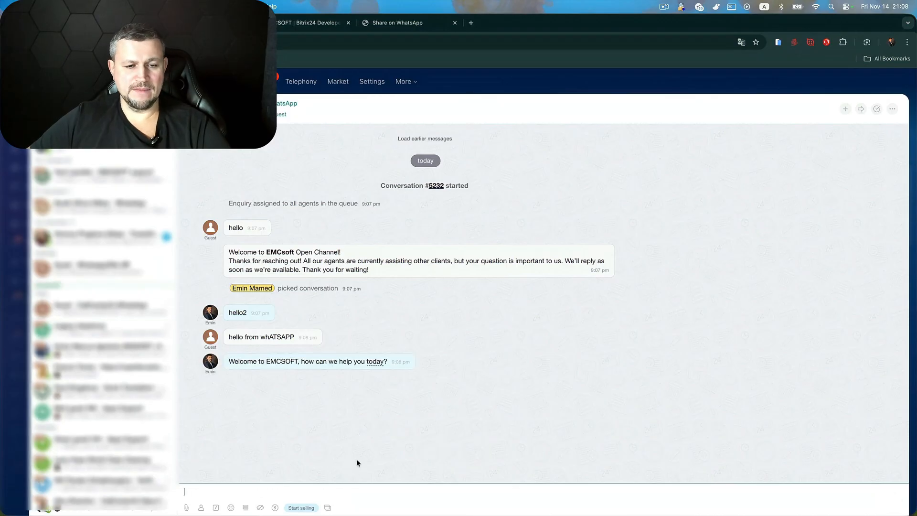
{"action": "left_click", "coordinate": [305, 500]}
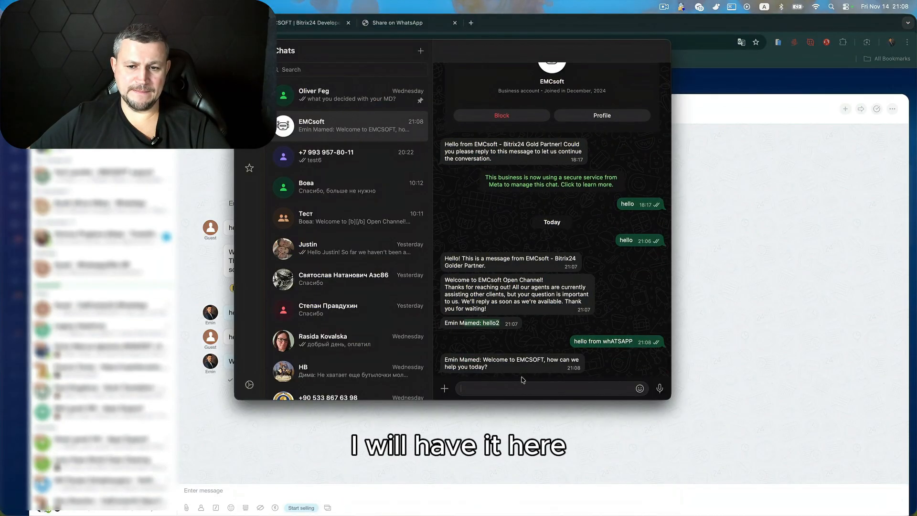
Return to the open channel chat and attach a screenshot image from the computer
{"action": "left_click", "coordinate": [348, 438]}
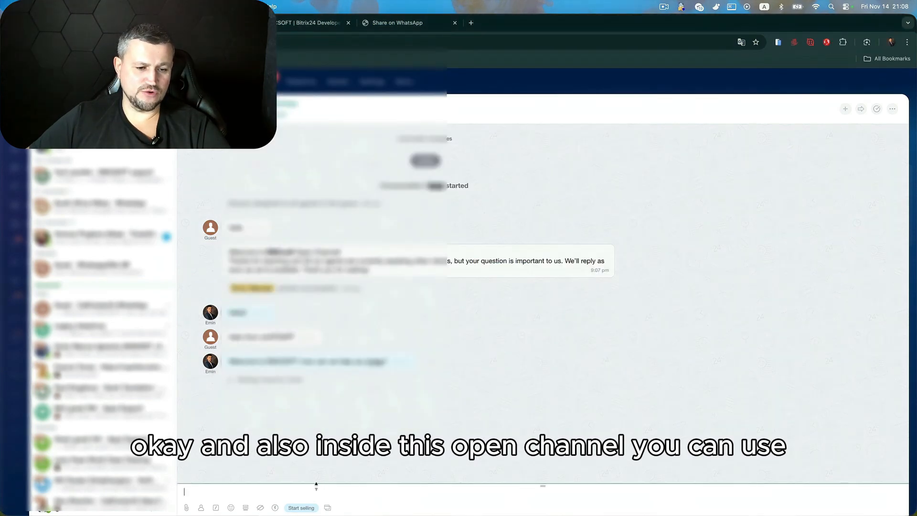
{"action": "left_click", "coordinate": [187, 508]}
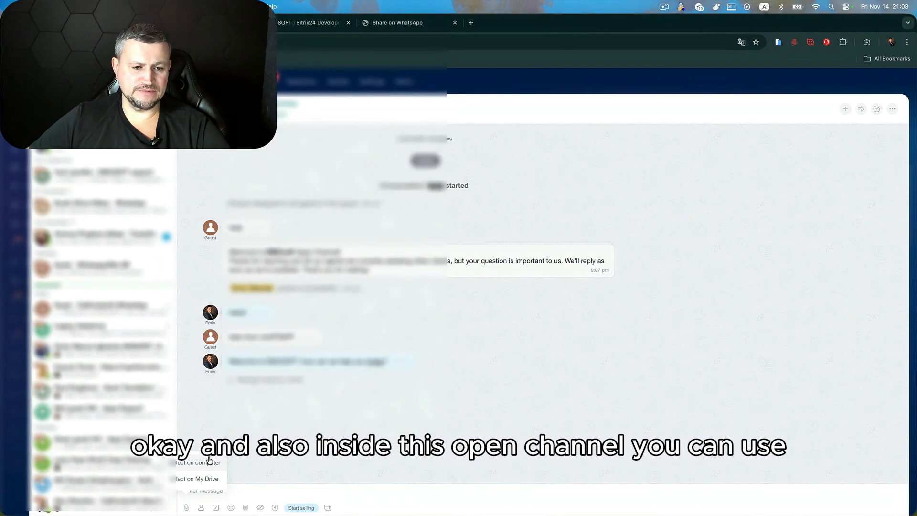
{"action": "left_click", "coordinate": [194, 462]}
{"action": "key", "text": "Escape"}
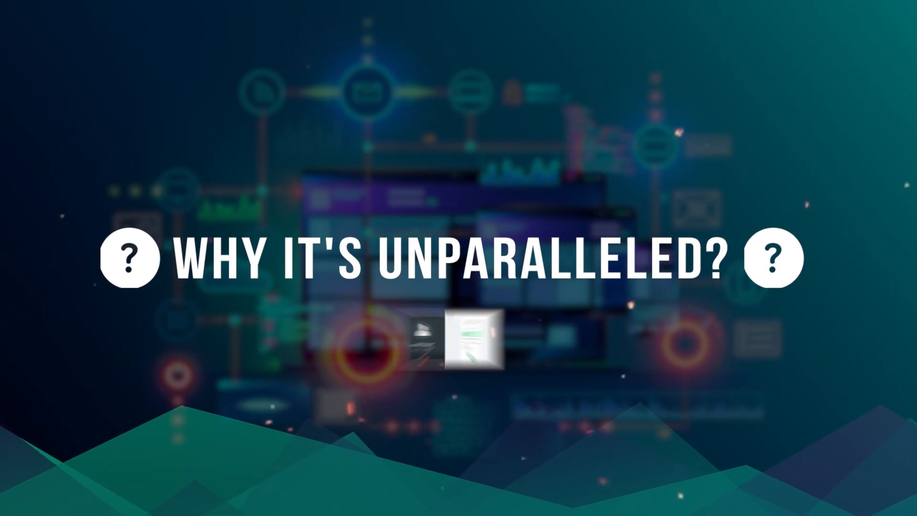
{"action": "left_click", "coordinate": [573, 442]}
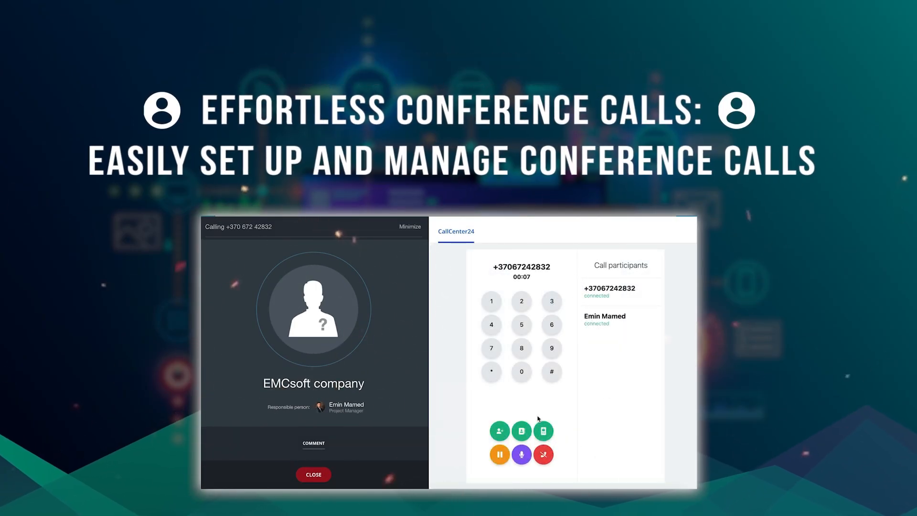
{"action": "left_click", "coordinate": [522, 432]}
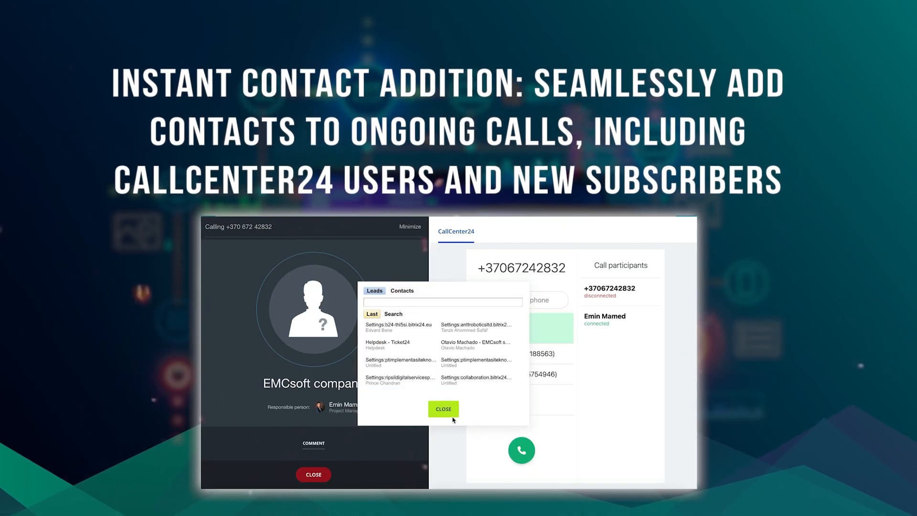
{"action": "left_click", "coordinate": [508, 434]}
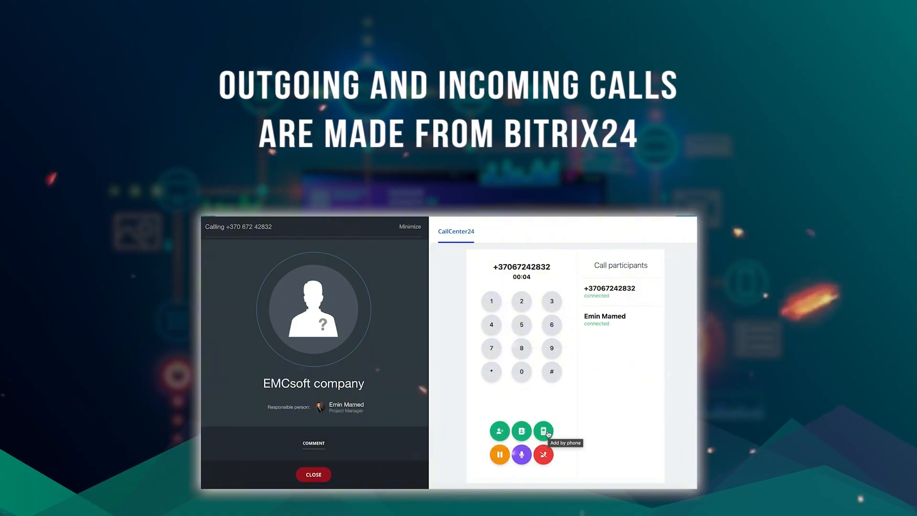
{"action": "left_click", "coordinate": [544, 431]}
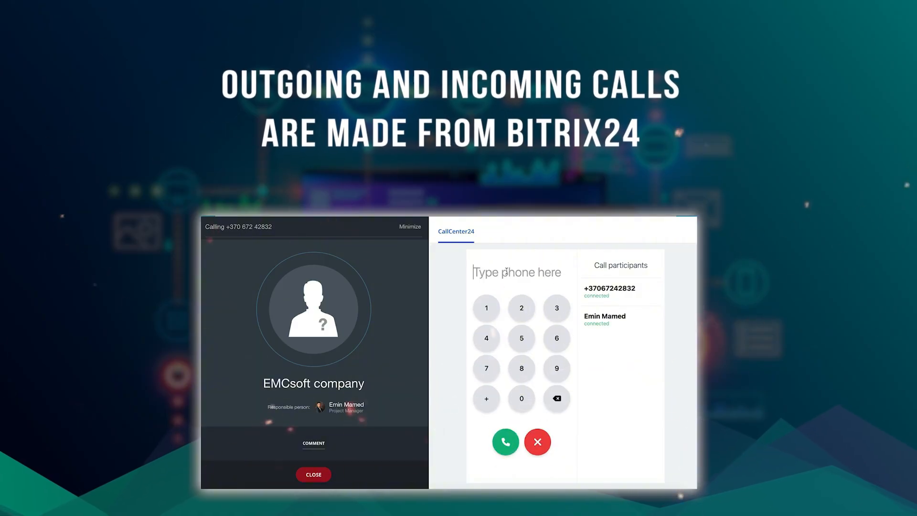
{"action": "type", "text": "+129696234"}
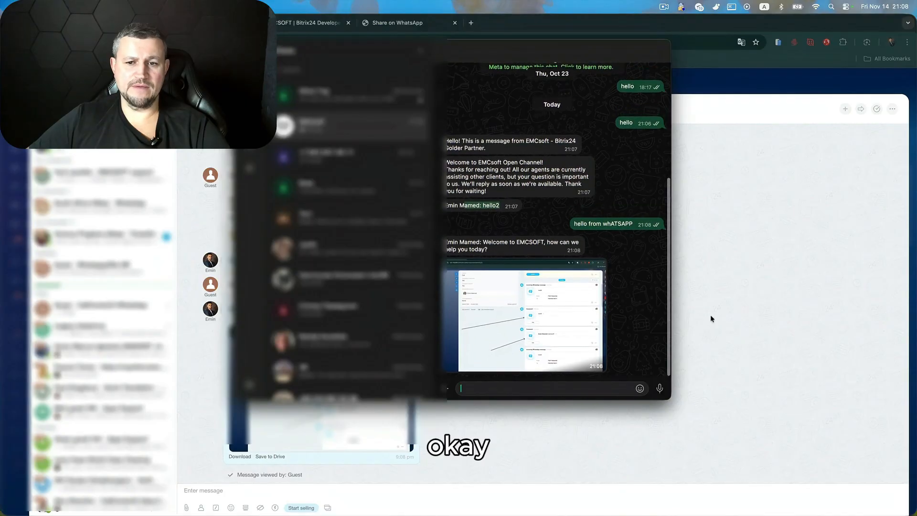
Return to the open channel chat, send a user's first name as a message and try the /getDialogId chat command
{"action": "left_click", "coordinate": [710, 314]}
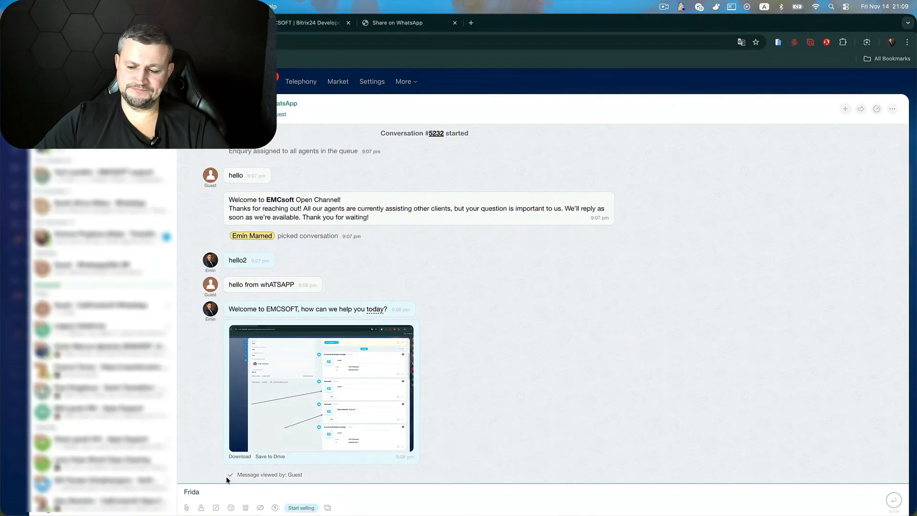
{"action": "key", "text": "Return"}
{"action": "type", "text": "/getDialogId"}
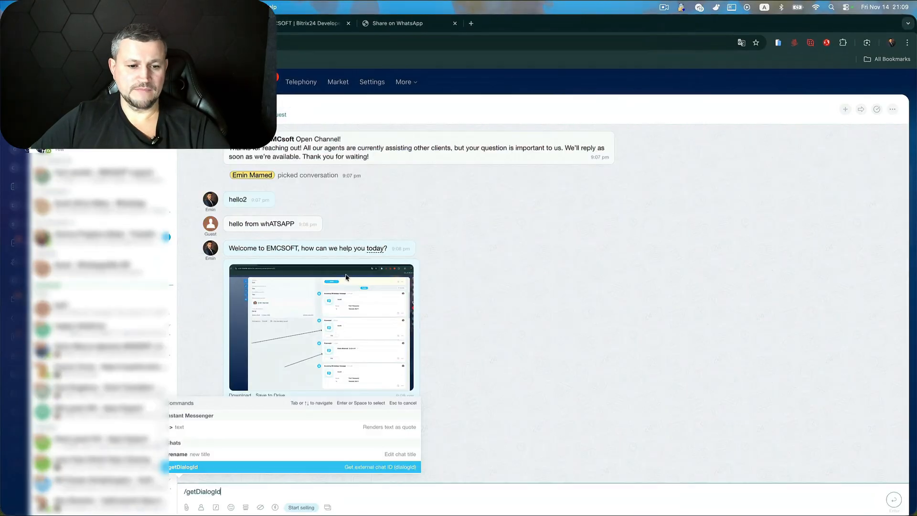
{"action": "key", "text": "shift+Return"}
{"action": "type", "text": "/"}
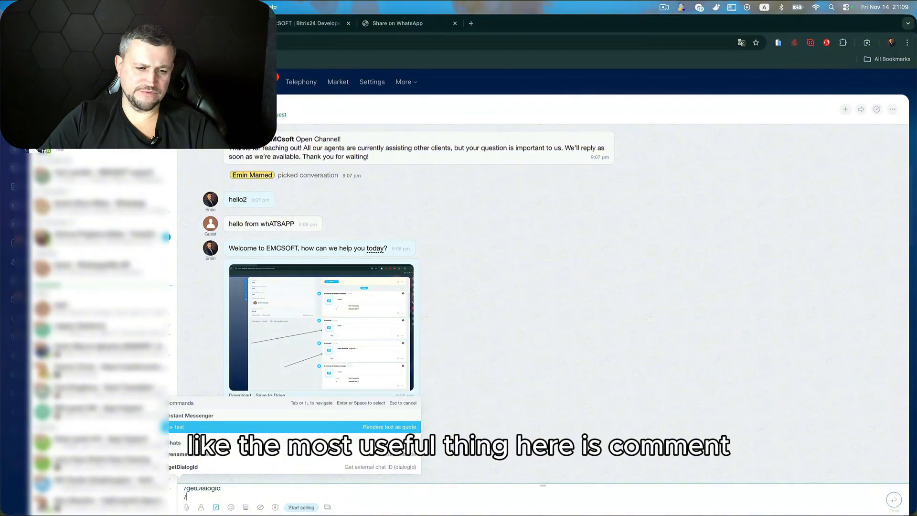
{"action": "key", "text": "Up"}
{"action": "key", "text": "Up"}
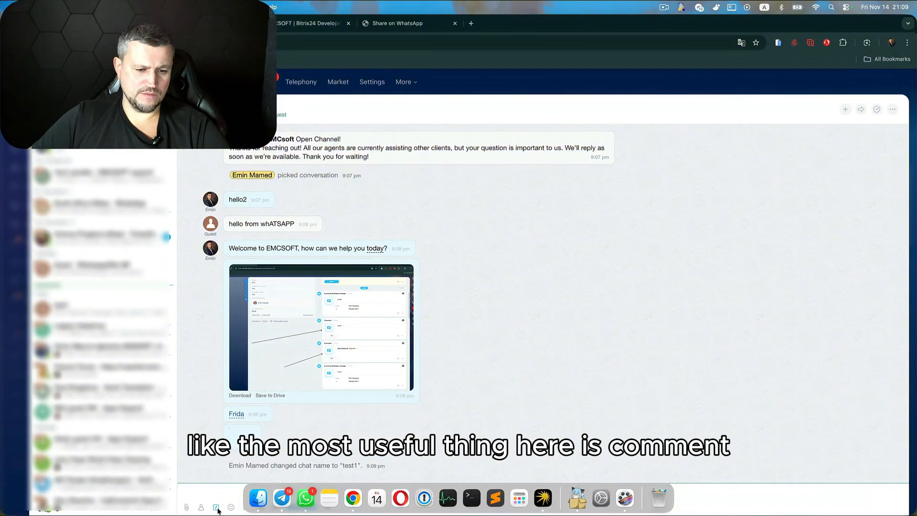
Rename the open channel chat to "test whatsapp chat" with the rename chat command
{"action": "left_click", "coordinate": [217, 508]}
{"action": "left_click", "coordinate": [189, 458]}
{"action": "left_click", "coordinate": [191, 459]}
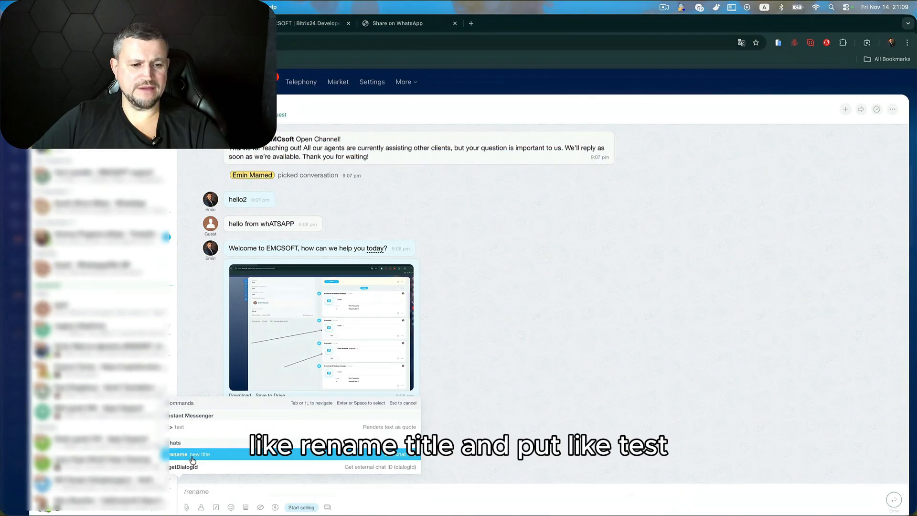
{"action": "type", "text": "testh"}
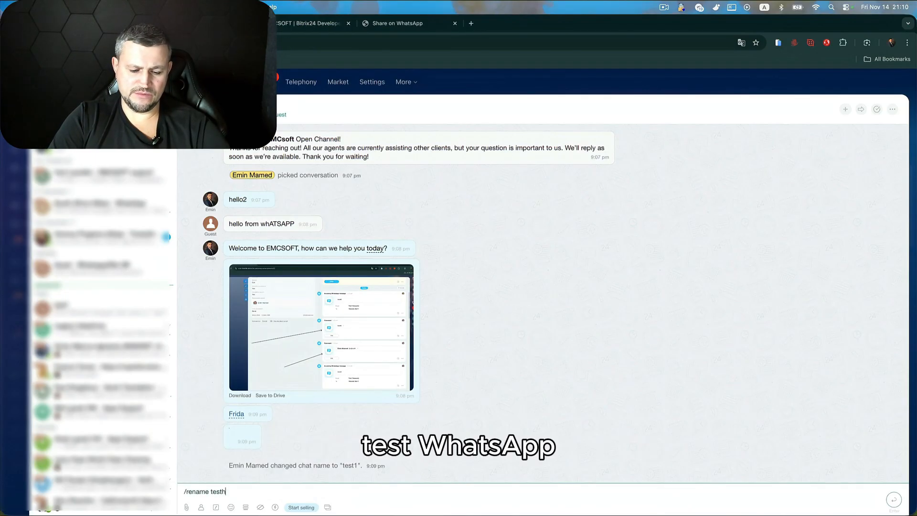
{"action": "type", "text": "a=="}
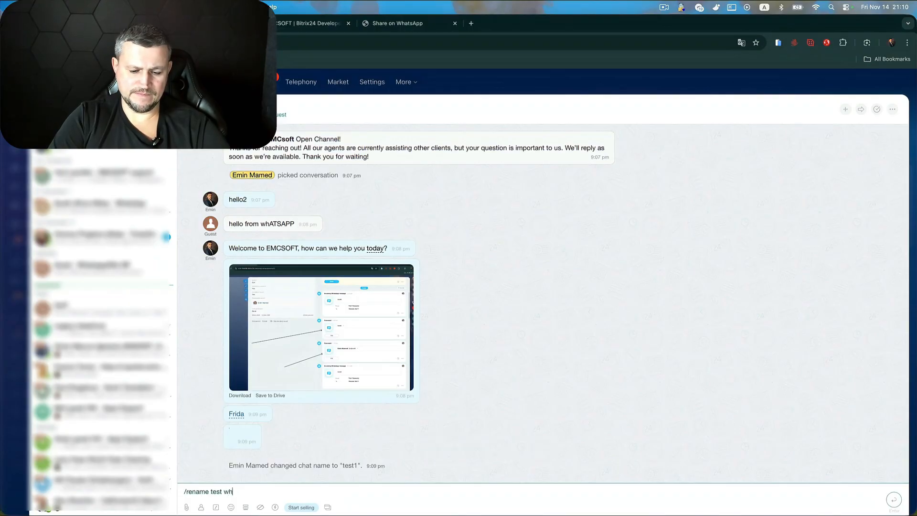
{"action": "type", "text": "sapp"}
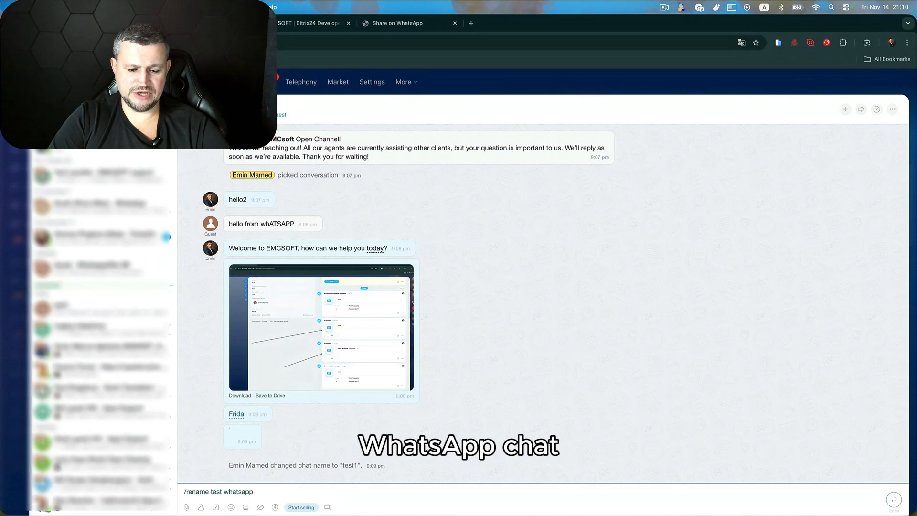
{"action": "type", "text": " chat"}
{"action": "key", "text": "Return"}
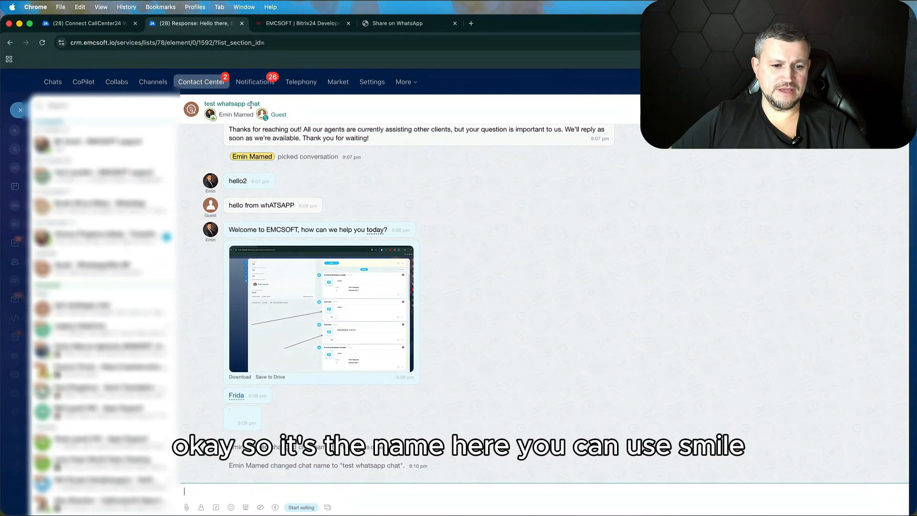
Send the guest a thumbs-up emoji in the open channel chat
{"action": "left_click", "coordinate": [230, 509]}
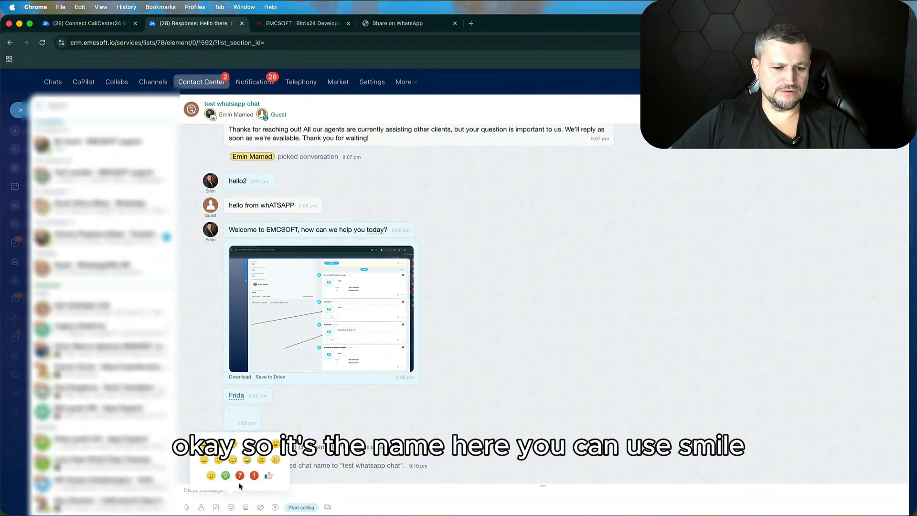
{"action": "left_click", "coordinate": [265, 477]}
{"action": "key", "text": "Return"}
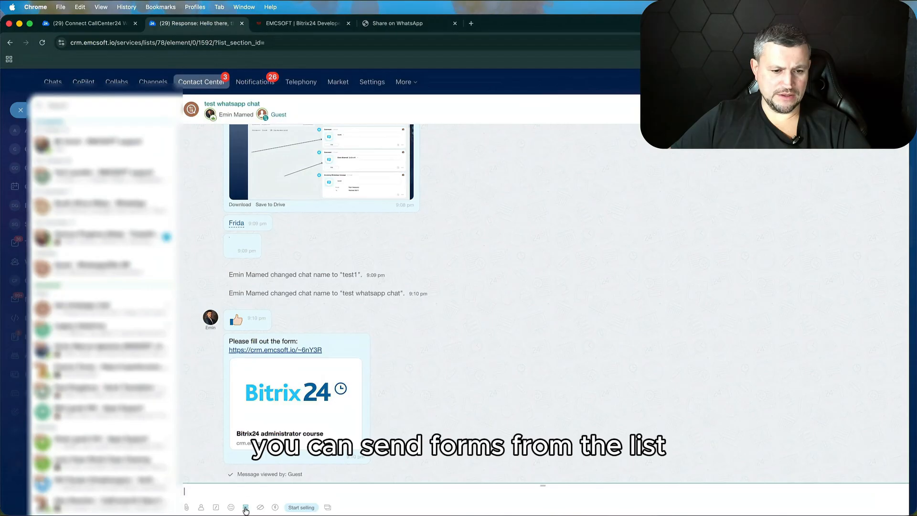
Send the guest the "Bitrix24 administrator course" form, browse the available forms and send the same form again
{"action": "left_click", "coordinate": [245, 508]}
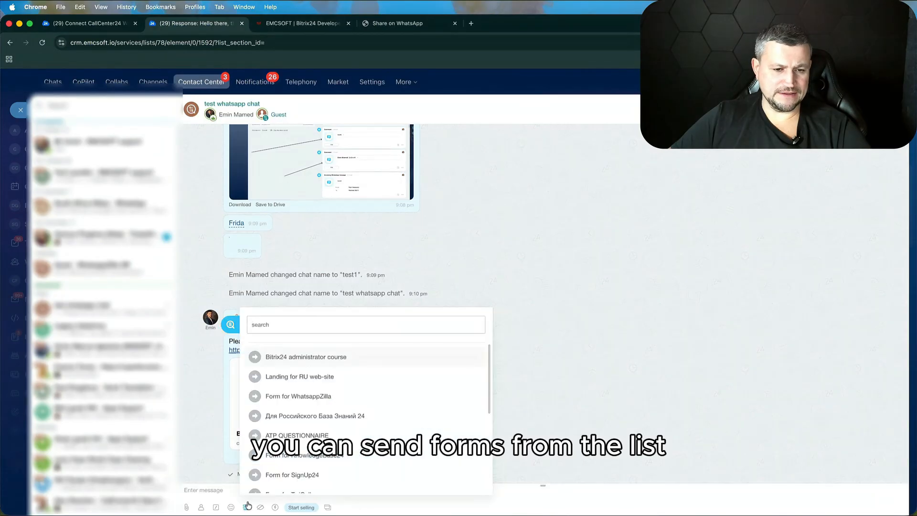
{"action": "left_click", "coordinate": [321, 357]}
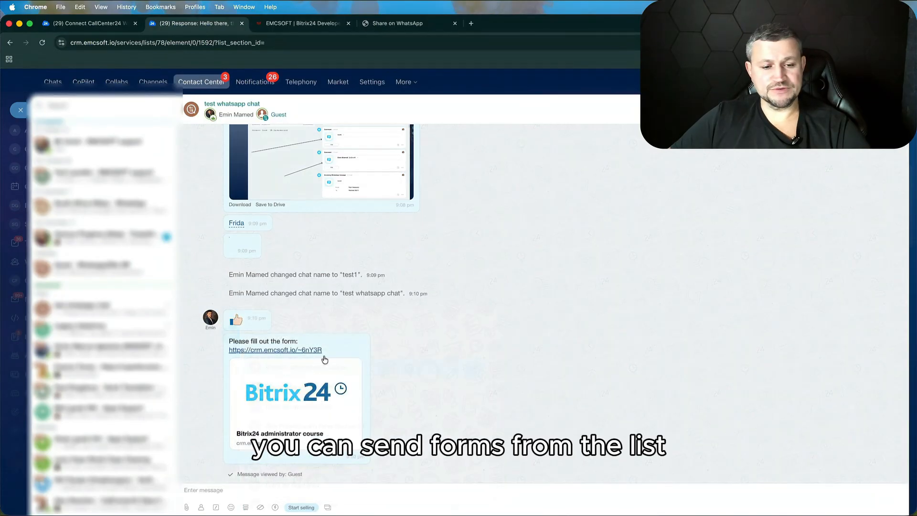
{"action": "left_click", "coordinate": [245, 507]}
{"action": "scroll", "coordinate": [304, 455], "scroll_direction": "down", "scroll_amount": 5}
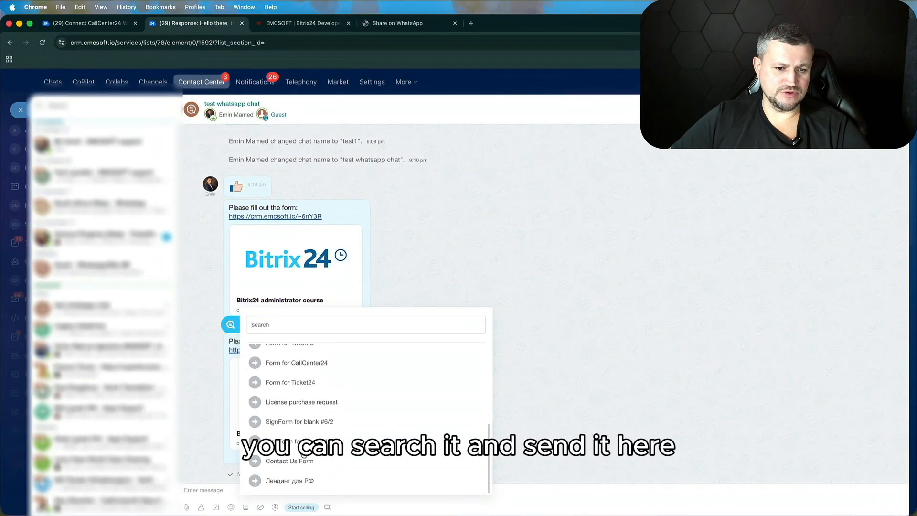
{"action": "scroll", "coordinate": [306, 430], "scroll_direction": "up", "scroll_amount": 5}
{"action": "left_click", "coordinate": [304, 357]}
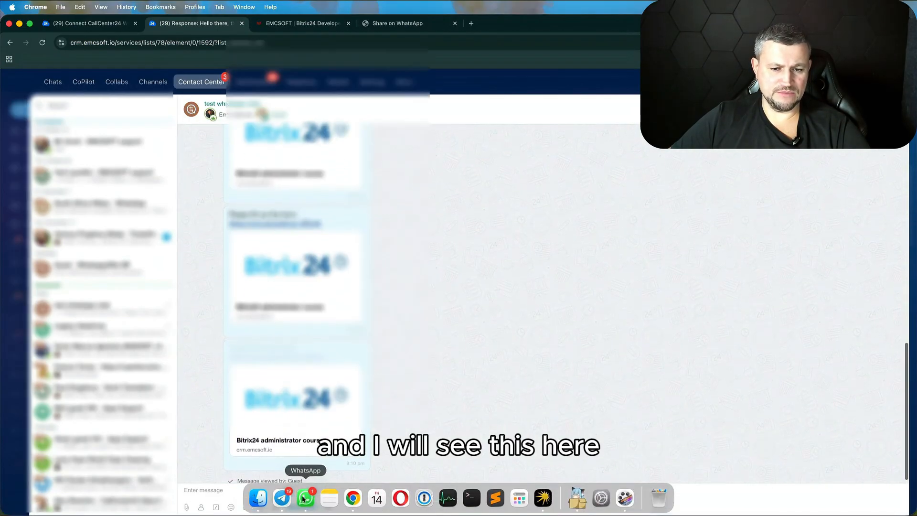
Switch to WhatsApp and open the received "Bitrix24 administrator course" form from its link
{"action": "left_click", "coordinate": [306, 498]}
{"action": "left_click", "coordinate": [498, 346]}
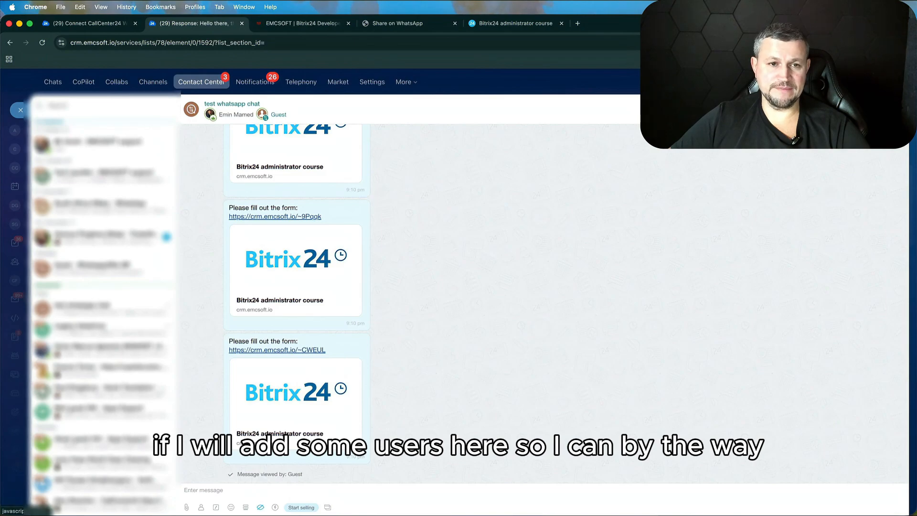
Invite a colleague to the open channel chat and send them the hidden message "please take care of that client!", addressed by first name
{"action": "left_click", "coordinate": [833, 110]}
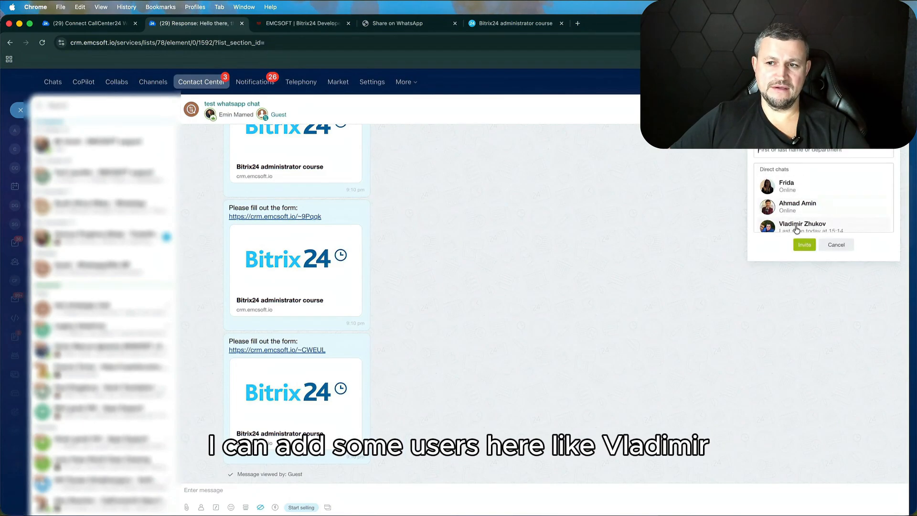
{"action": "left_click", "coordinate": [804, 245]}
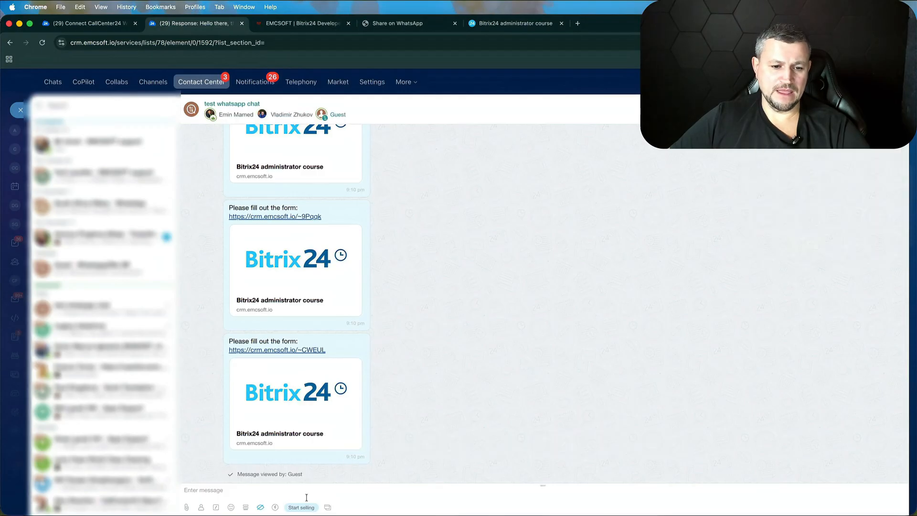
{"action": "type", "text": "Vladi"}
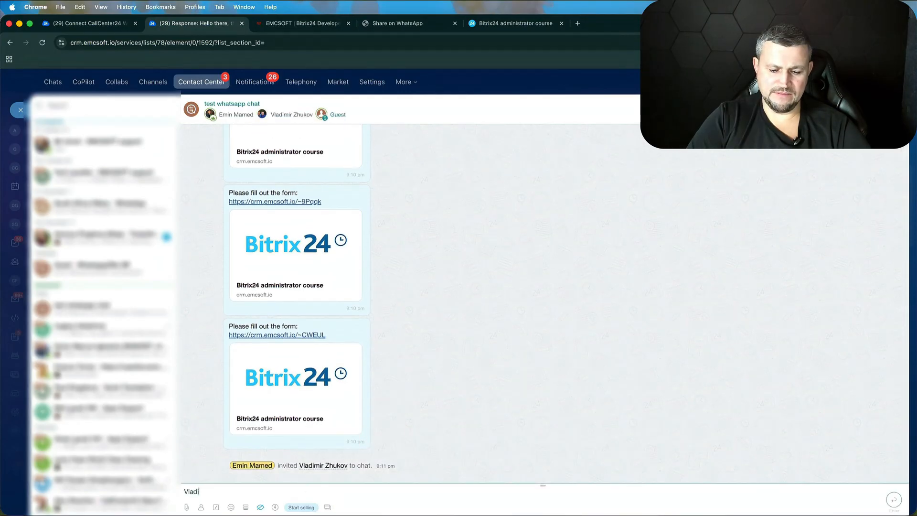
{"action": "type", "text": "mir, please take care of t"}
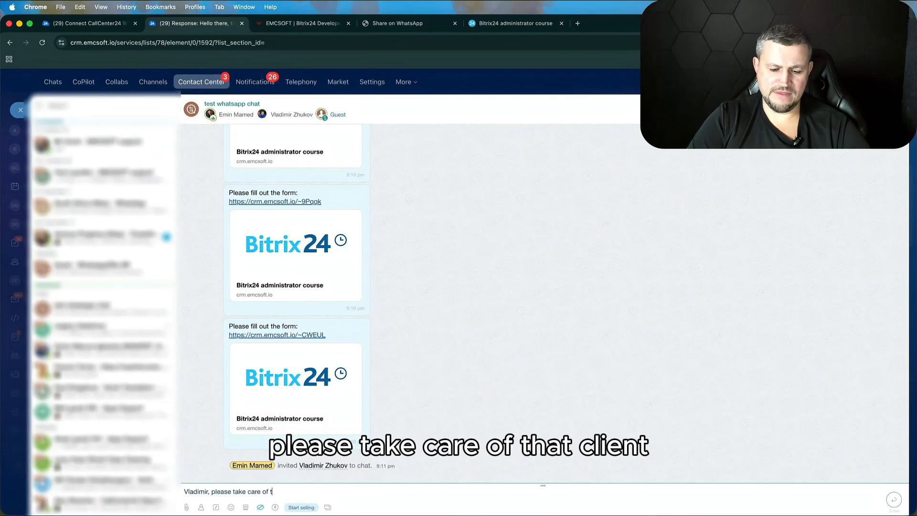
{"action": "key", "text": "BackSpace"}
{"action": "key", "text": "BackSpace"}
{"action": "key", "text": "BackSpace"}
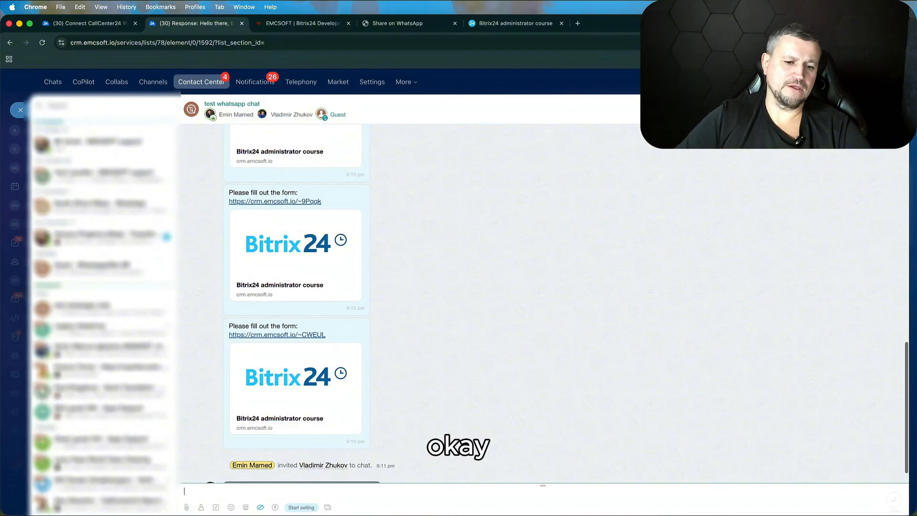
{"action": "key", "text": "Return"}
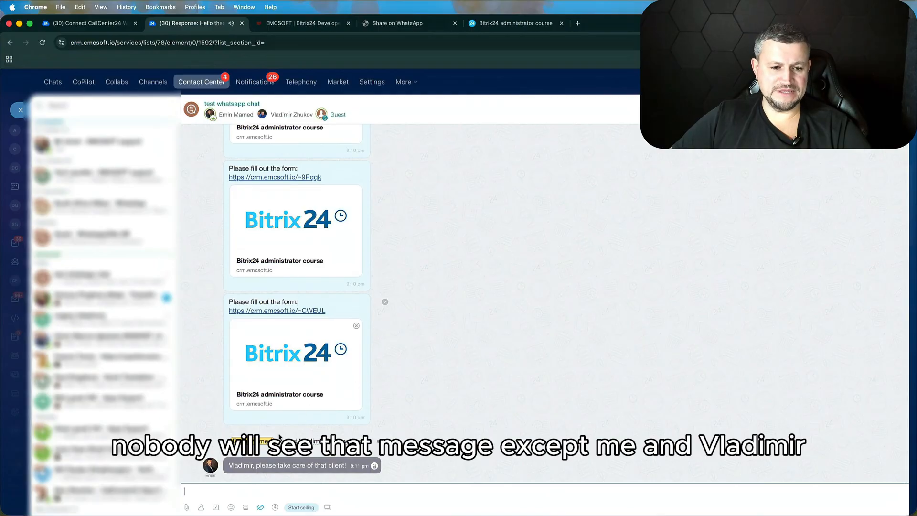
{"action": "left_click_drag", "start_coordinate": [229, 465], "coordinate": [345, 466]}
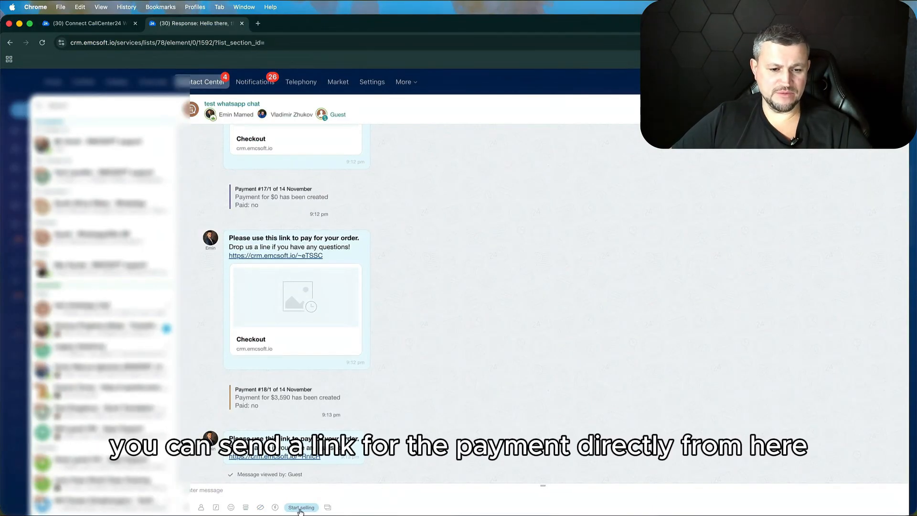
Send the guest a payment link for 1 hr of the Consulting and Development product at $50
{"action": "left_click", "coordinate": [301, 509]}
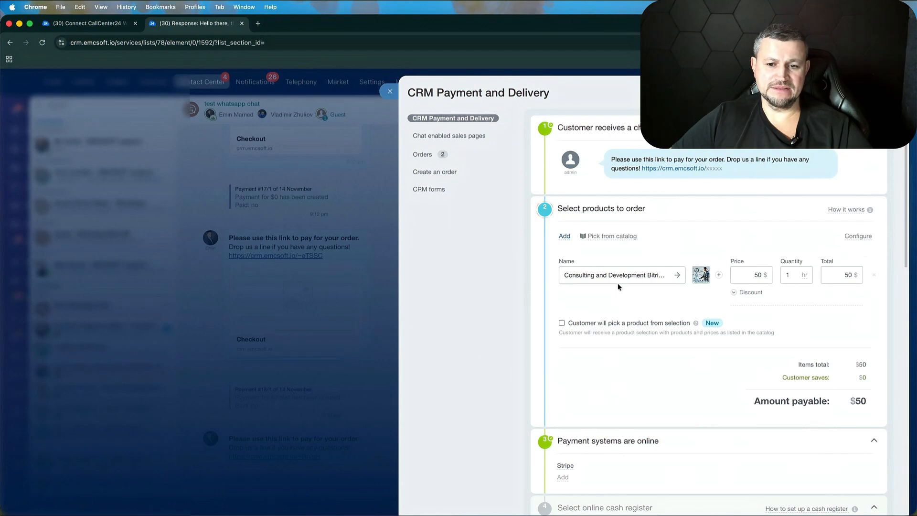
{"action": "scroll", "coordinate": [618, 282], "scroll_direction": "down", "scroll_amount": 4}
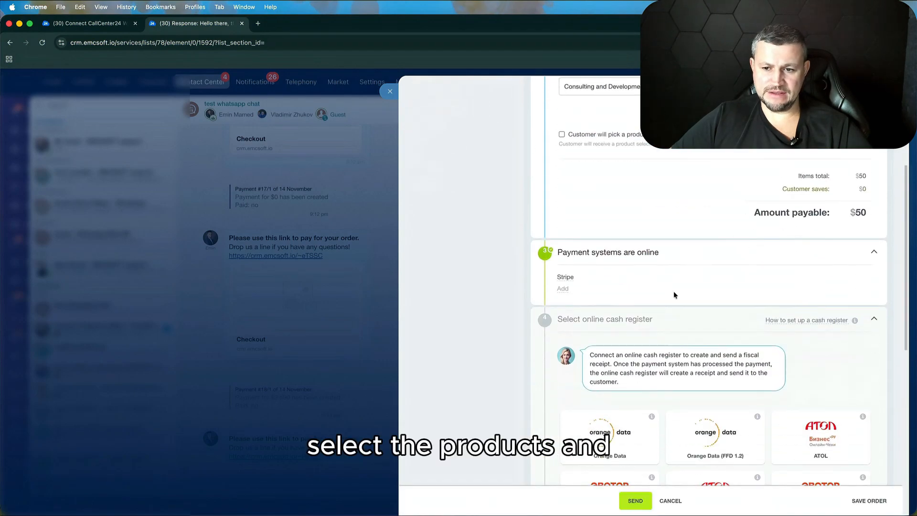
{"action": "scroll", "coordinate": [673, 295], "scroll_direction": "up", "scroll_amount": 1}
{"action": "left_click", "coordinate": [635, 501]}
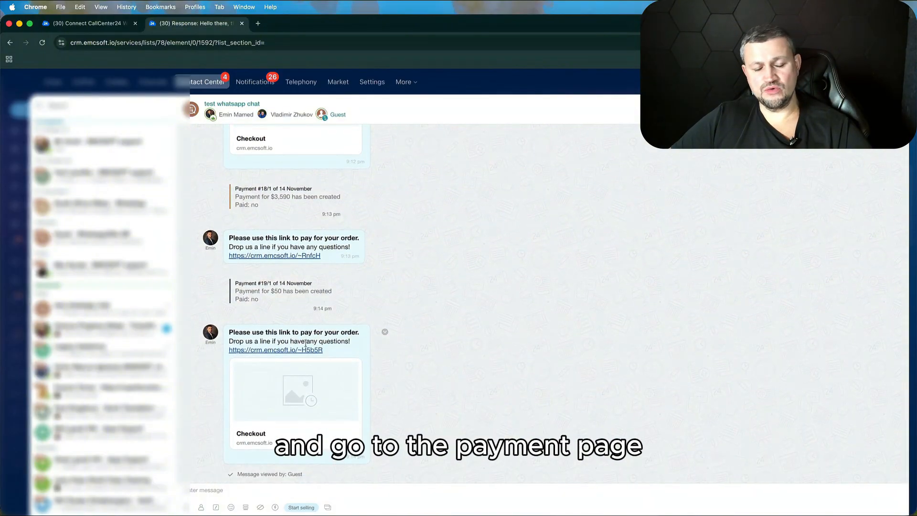
Open the message translator and copy the text "Drop us a line if you have any questions!" from a payment message in the chat
{"action": "left_click", "coordinate": [328, 507]}
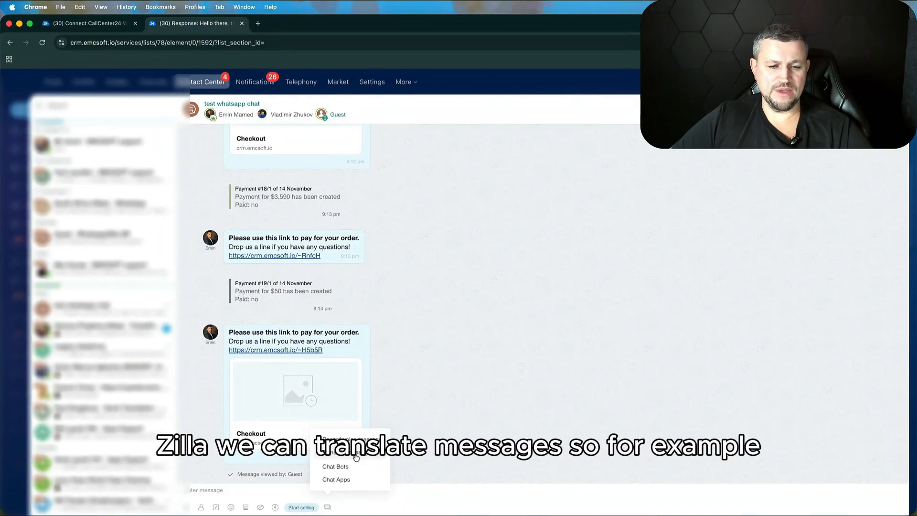
{"action": "left_click", "coordinate": [356, 453]}
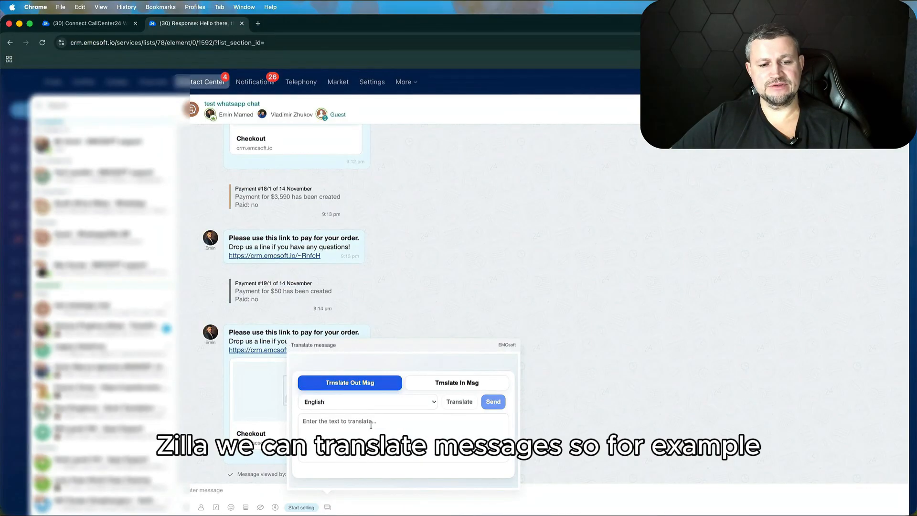
{"action": "triple_click", "coordinate": [288, 248]}
{"action": "key", "text": "super+c"}
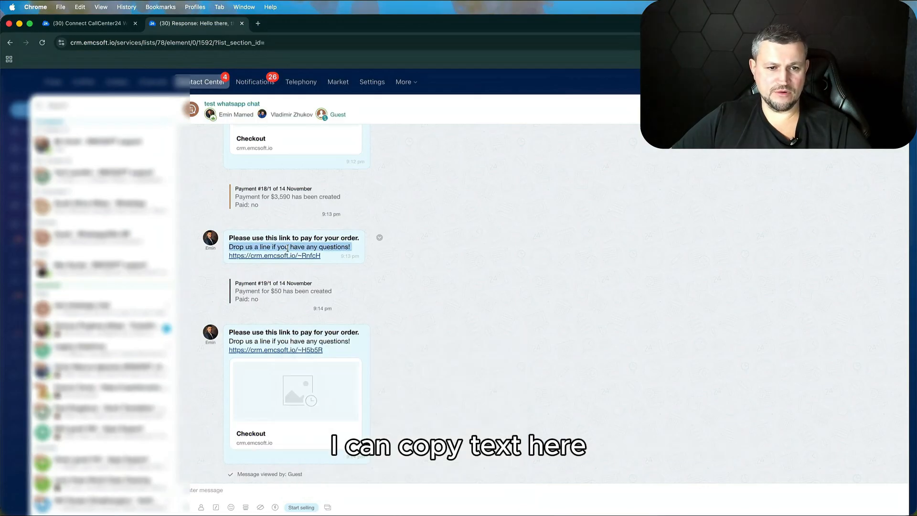
Translate the copied text into Deutsch as an incoming message with the chat's message translator
{"action": "left_click", "coordinate": [327, 507]}
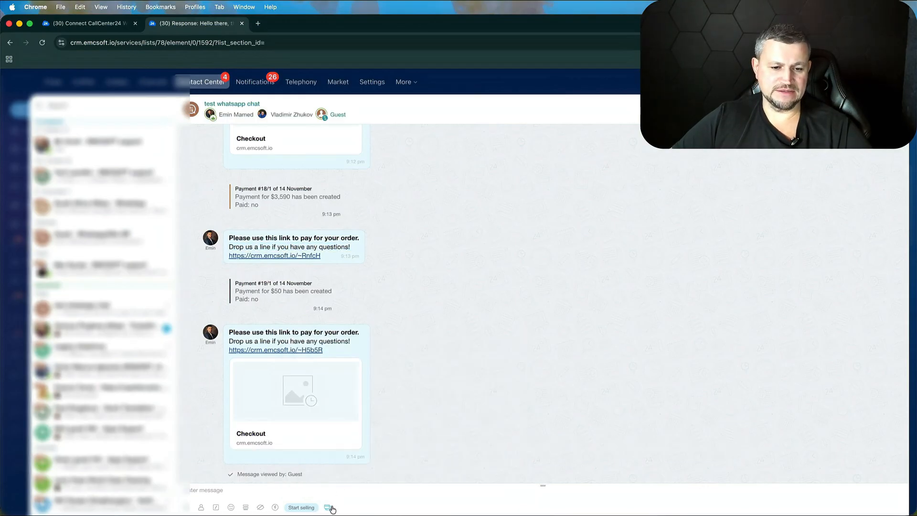
{"action": "left_click", "coordinate": [361, 453]}
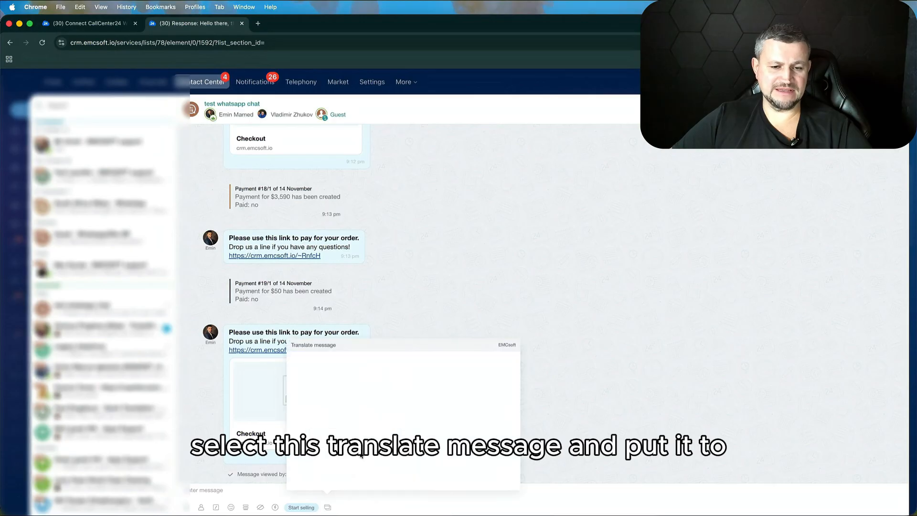
{"action": "left_click", "coordinate": [440, 383]}
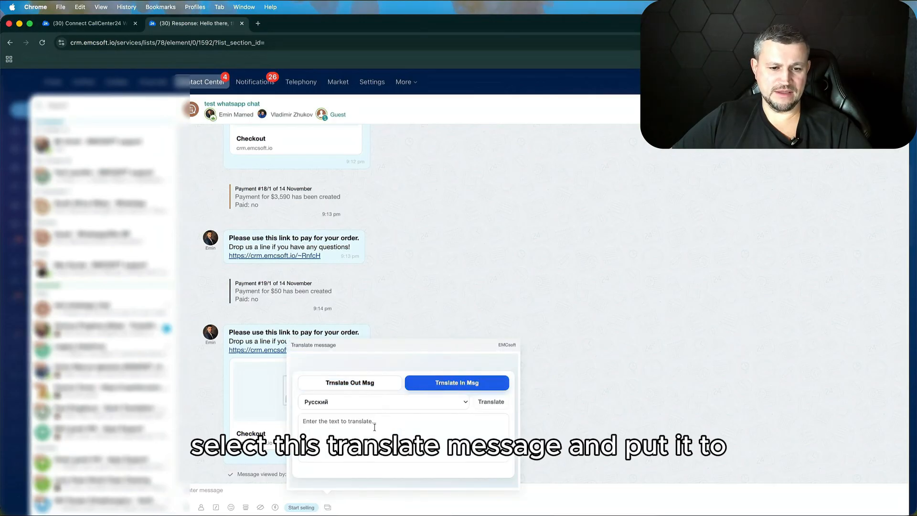
{"action": "left_click", "coordinate": [375, 427]}
{"action": "left_click", "coordinate": [379, 402]}
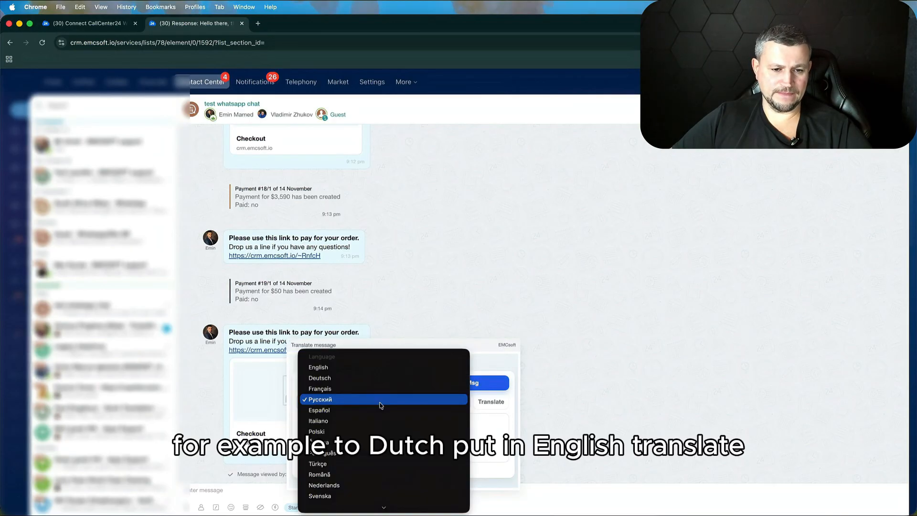
{"action": "key", "text": "Escape"}
{"action": "left_click", "coordinate": [355, 429]}
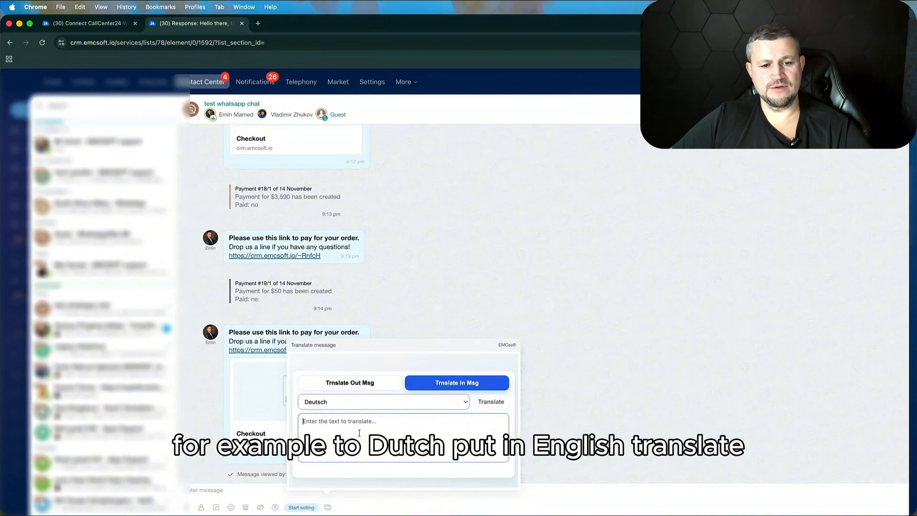
{"action": "key", "text": "super+v"}
{"action": "left_click", "coordinate": [484, 403]}
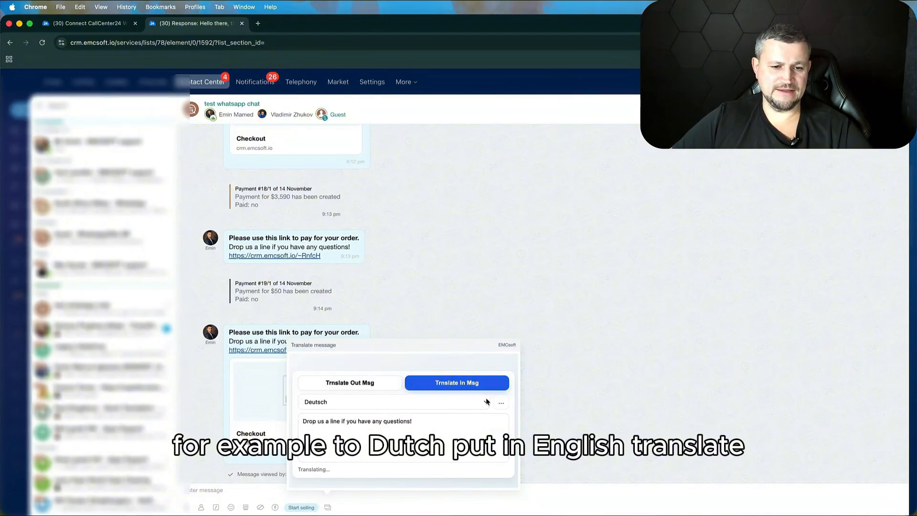
{"action": "left_click_drag", "start_coordinate": [323, 466], "coordinate": [438, 465]}
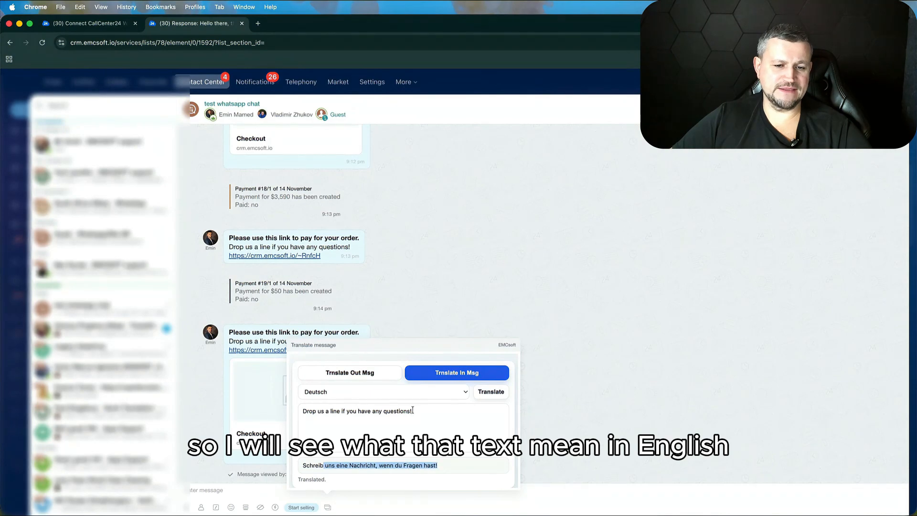
{"action": "left_click_drag", "start_coordinate": [413, 410], "coordinate": [291, 411]}
Translate "Drop us a line if you have any questions!" into Deutsch as an outgoing message and send it to the guest
{"action": "left_click", "coordinate": [359, 374]}
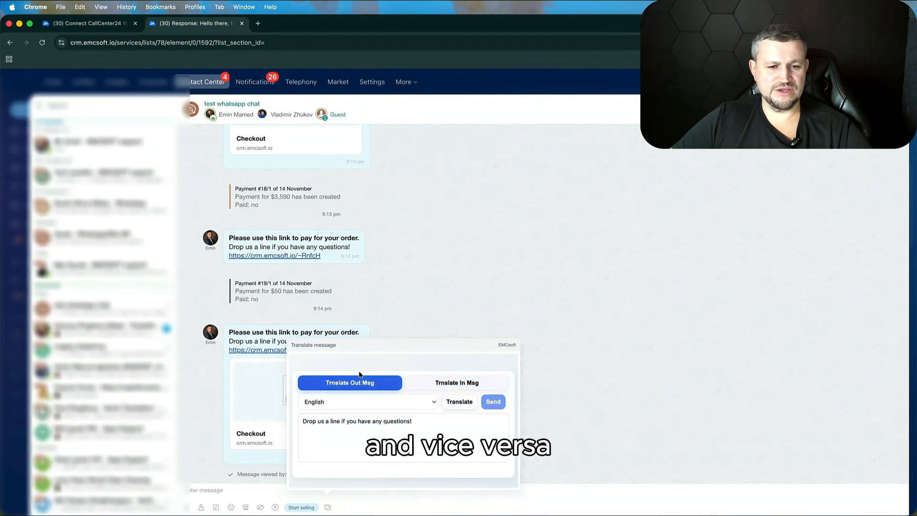
{"action": "left_click", "coordinate": [366, 409]}
{"action": "left_click", "coordinate": [368, 413]}
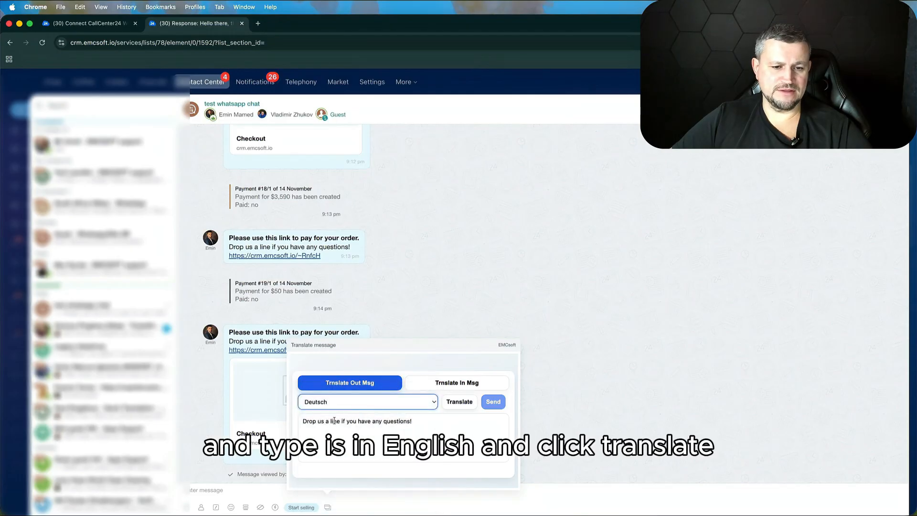
{"action": "left_click_drag", "start_coordinate": [333, 421], "coordinate": [412, 421]}
{"action": "left_click", "coordinate": [465, 402]}
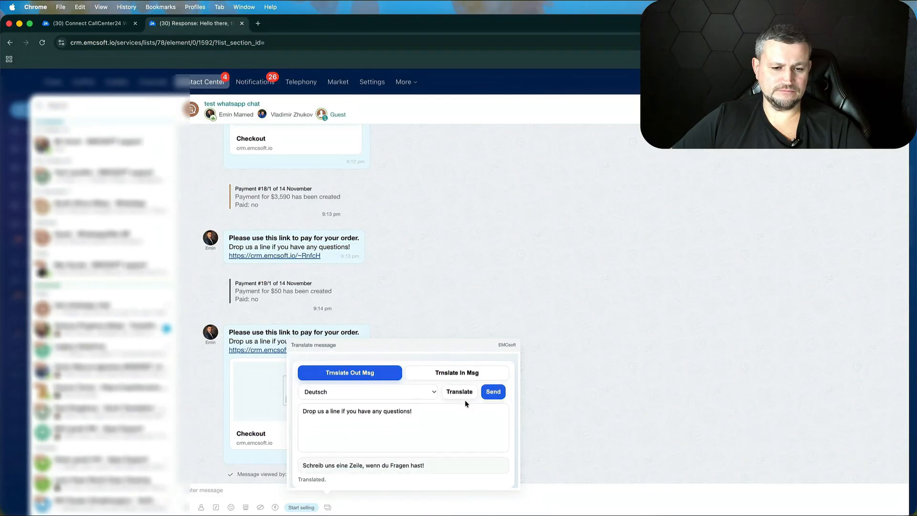
{"action": "left_click", "coordinate": [485, 400]}
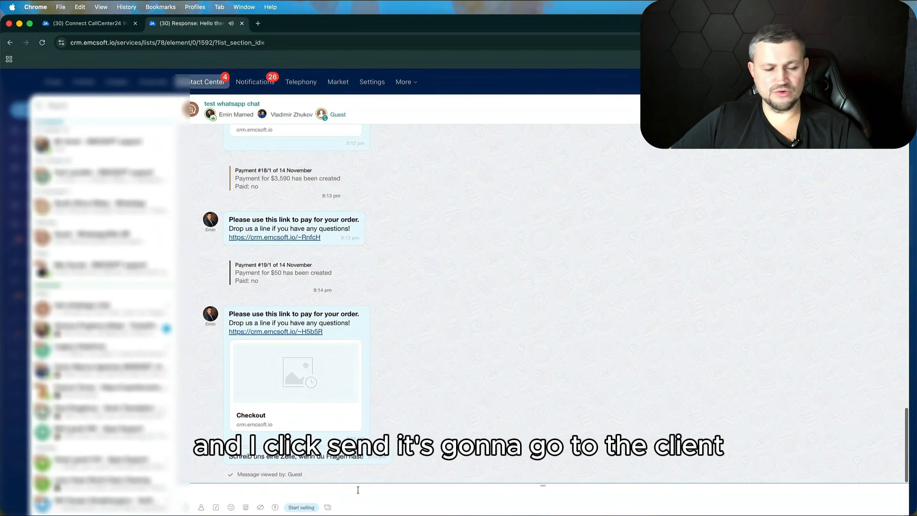
Record a short voice message in the open channel chat and send it to the guest
{"action": "left_click", "coordinate": [328, 508]}
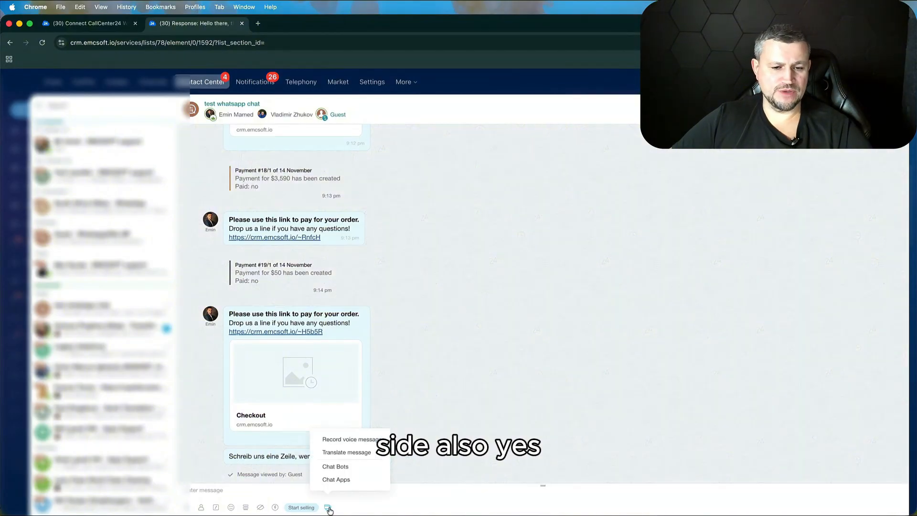
{"action": "left_click", "coordinate": [344, 478]}
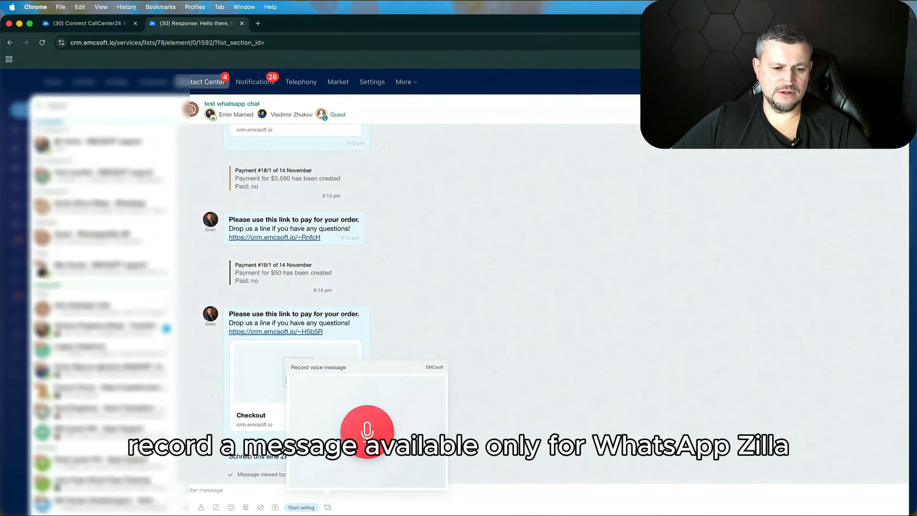
{"action": "left_click", "coordinate": [366, 430]}
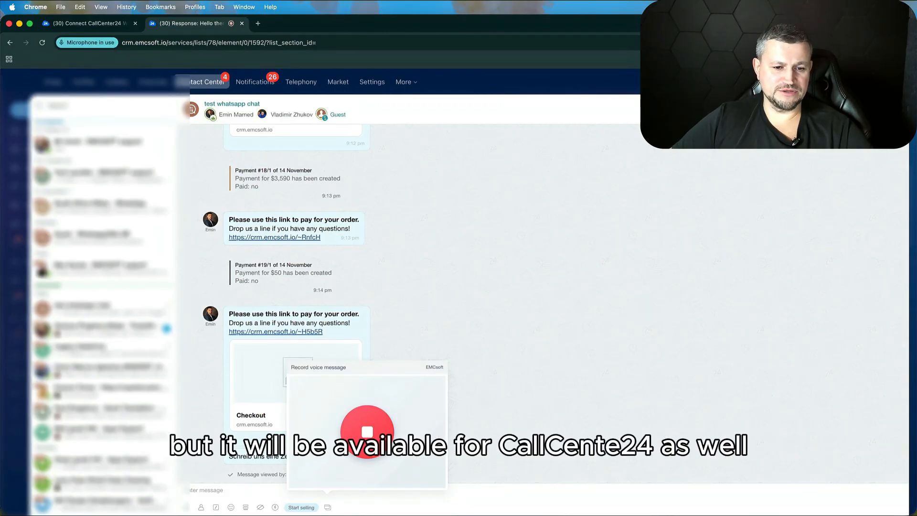
{"action": "left_click", "coordinate": [367, 432]}
{"action": "left_click", "coordinate": [355, 459]}
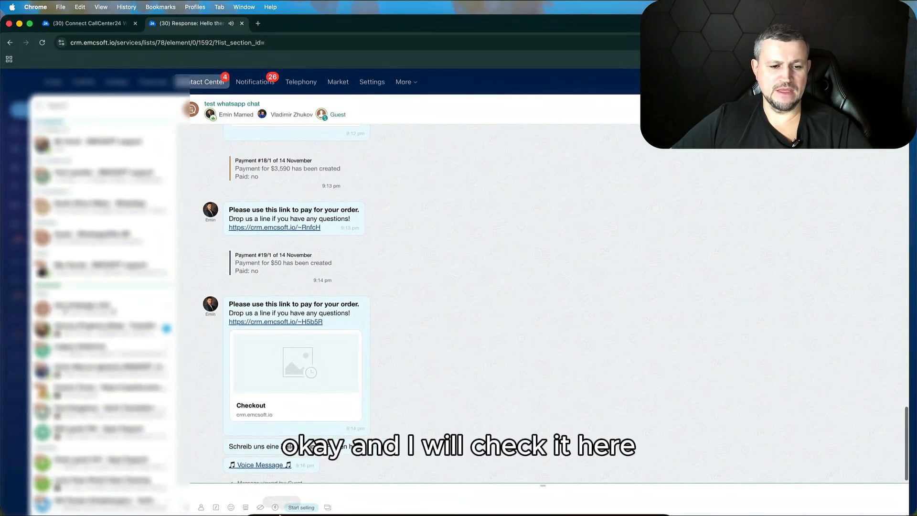
Check the payment links and translated message received in WhatsApp, play the voice message from its link and close the audio page
{"action": "left_click", "coordinate": [302, 503]}
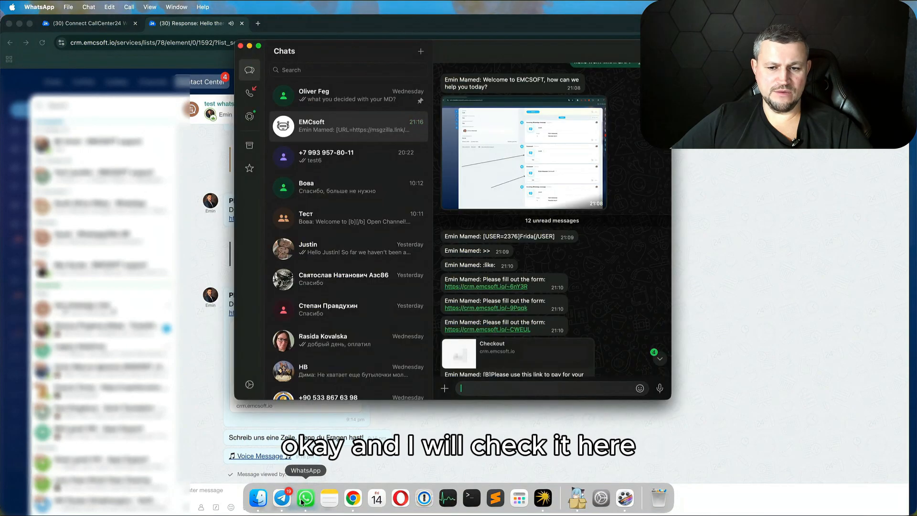
{"action": "scroll", "coordinate": [547, 368], "scroll_direction": "down", "scroll_amount": 3}
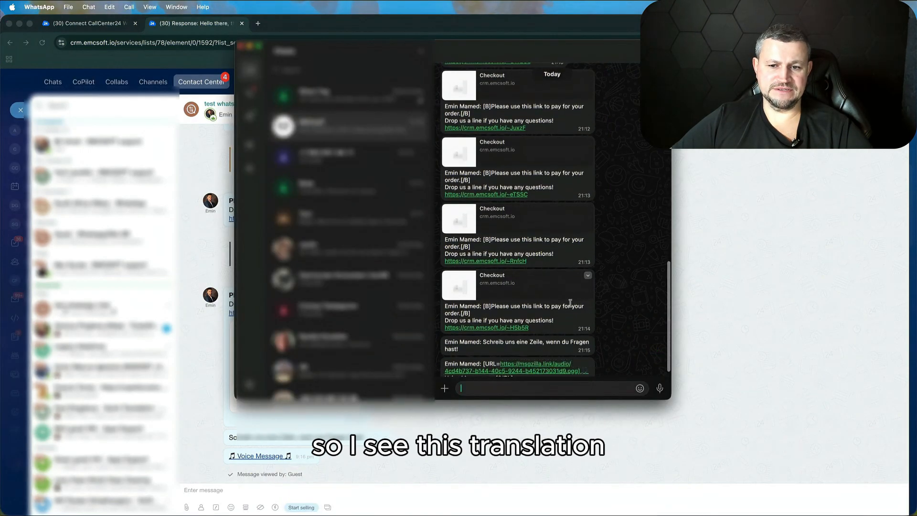
{"action": "scroll", "coordinate": [544, 366], "scroll_direction": "down", "scroll_amount": 1}
{"action": "left_click", "coordinate": [534, 357]}
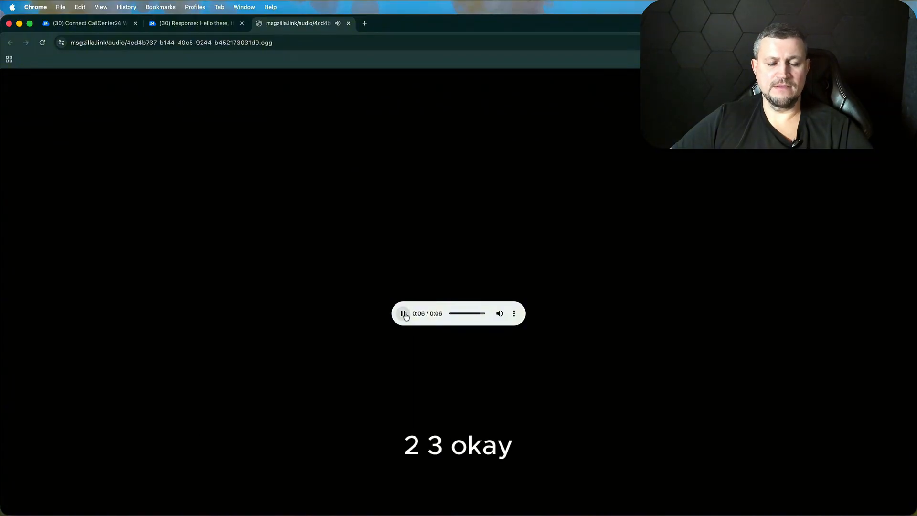
{"action": "left_click", "coordinate": [348, 23]}
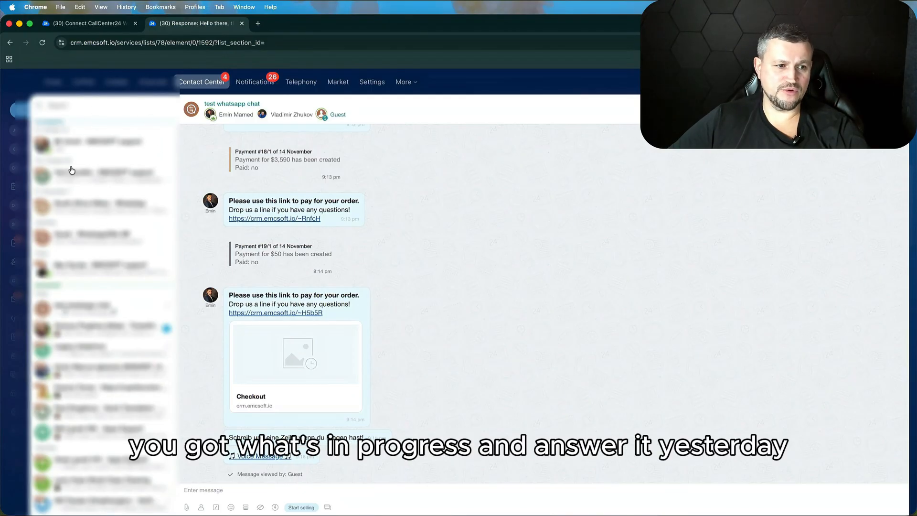
{"action": "scroll", "coordinate": [110, 305], "scroll_direction": "down", "scroll_amount": 5}
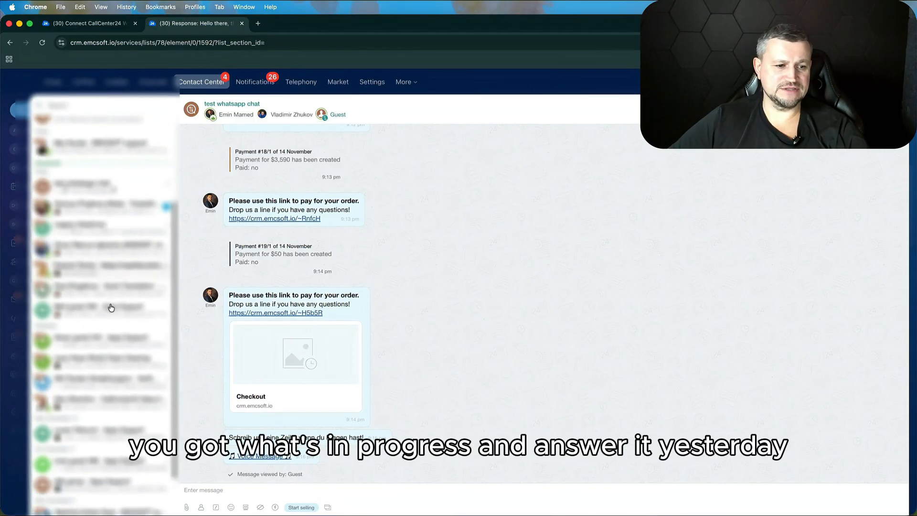
{"action": "scroll", "coordinate": [99, 484], "scroll_direction": "up", "scroll_amount": 5}
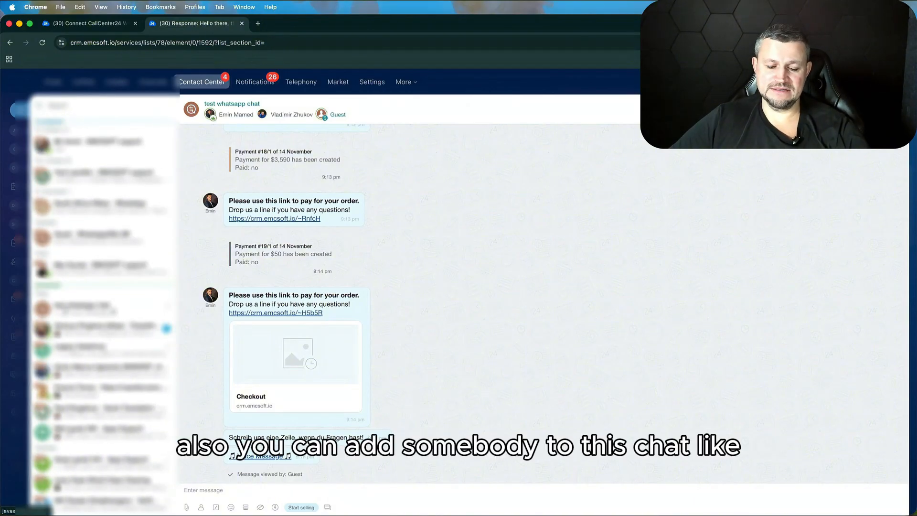
Look through the users who can be invited to the WhatsApp chat, then leave the invitation without adding anyone
{"action": "left_click", "coordinate": [845, 109]}
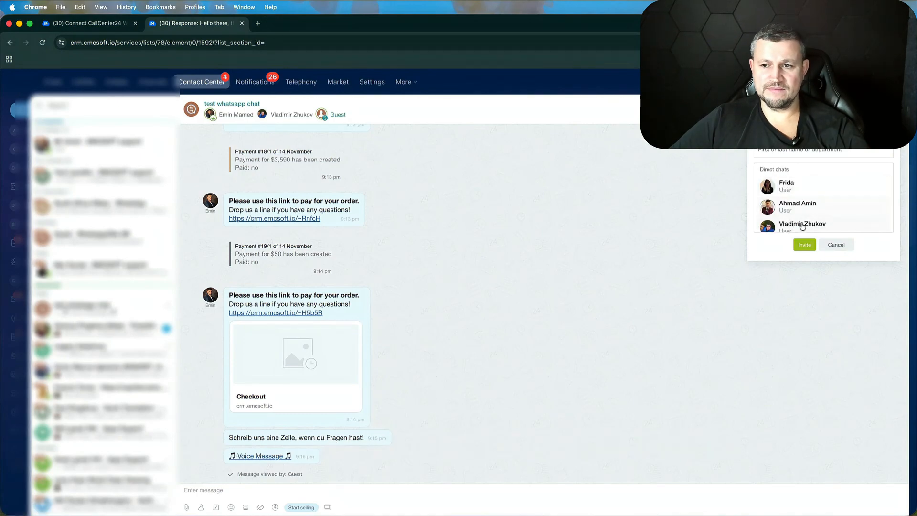
{"action": "scroll", "coordinate": [801, 225], "scroll_direction": "down", "scroll_amount": 2}
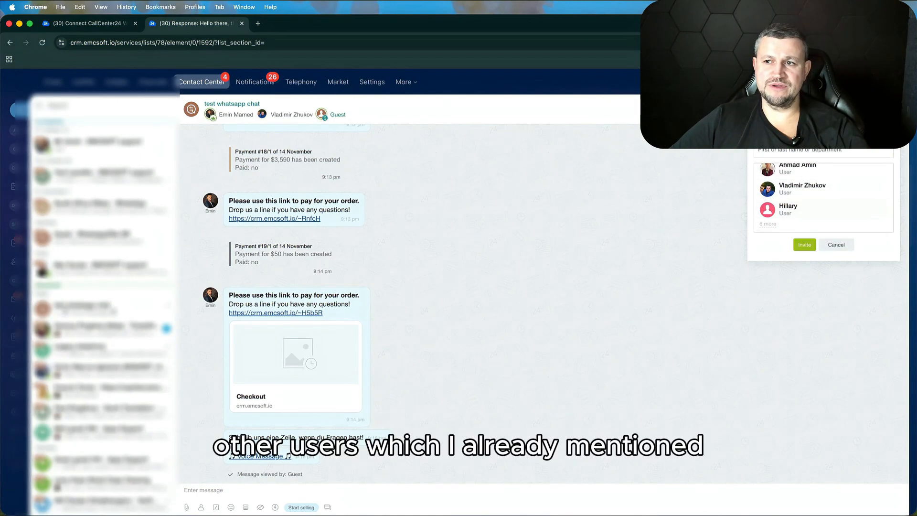
{"action": "left_click", "coordinate": [822, 109]}
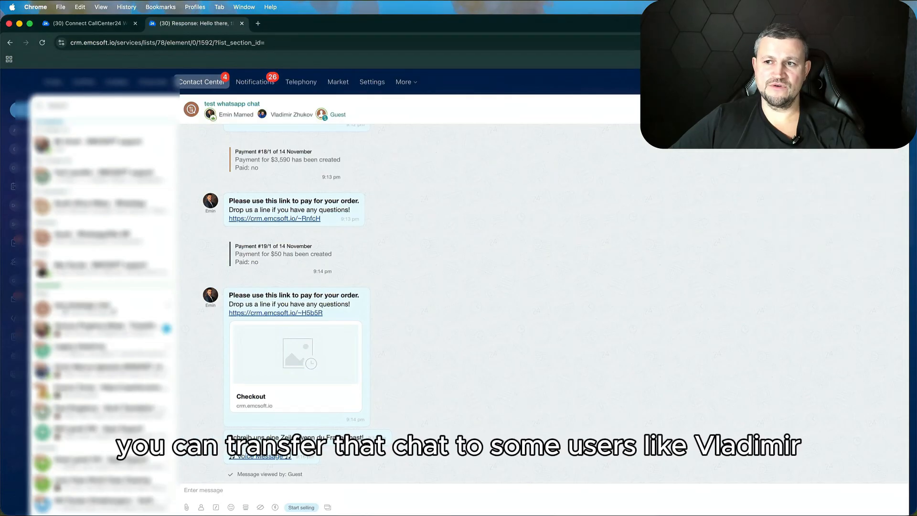
Transfer the guest's WhatsApp conversation to the other employee who already takes part in the chat
{"action": "left_click", "coordinate": [822, 110]}
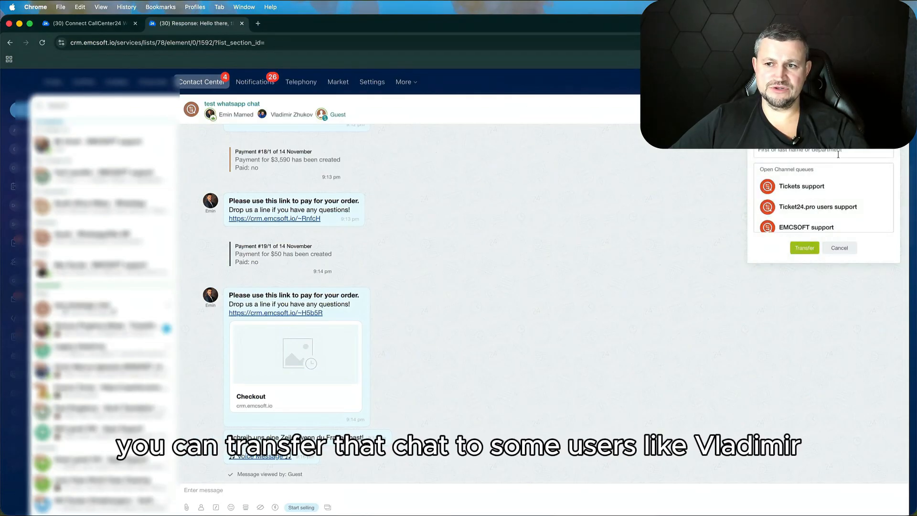
{"action": "scroll", "coordinate": [850, 180], "scroll_direction": "up", "scroll_amount": 3}
{"action": "left_click", "coordinate": [828, 195]}
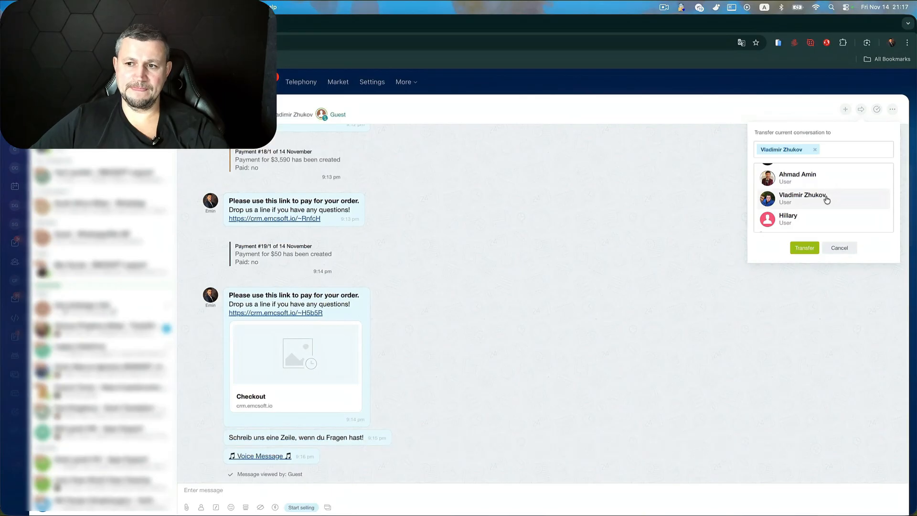
{"action": "left_click", "coordinate": [807, 248]}
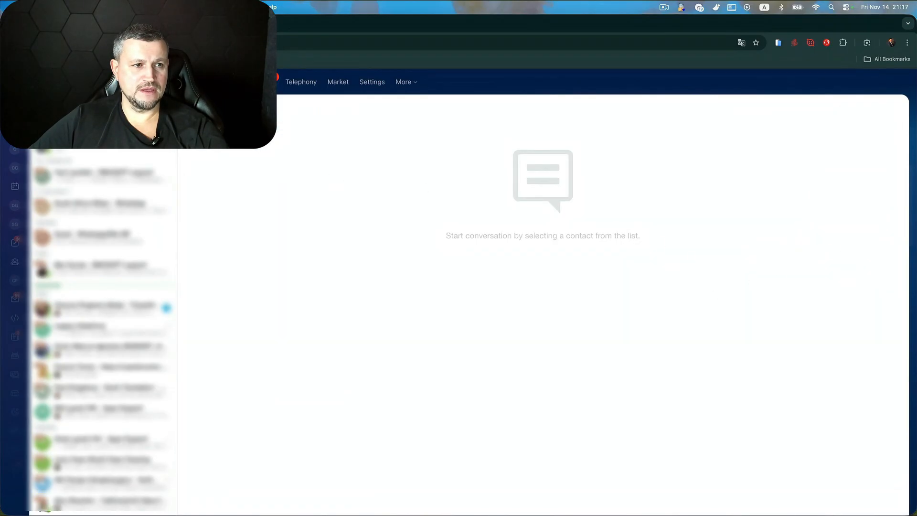
Close the messenger and reopen the guest's CallCenter24 WhatsApp conversation from the Conversations list
{"action": "left_click", "coordinate": [18, 105]}
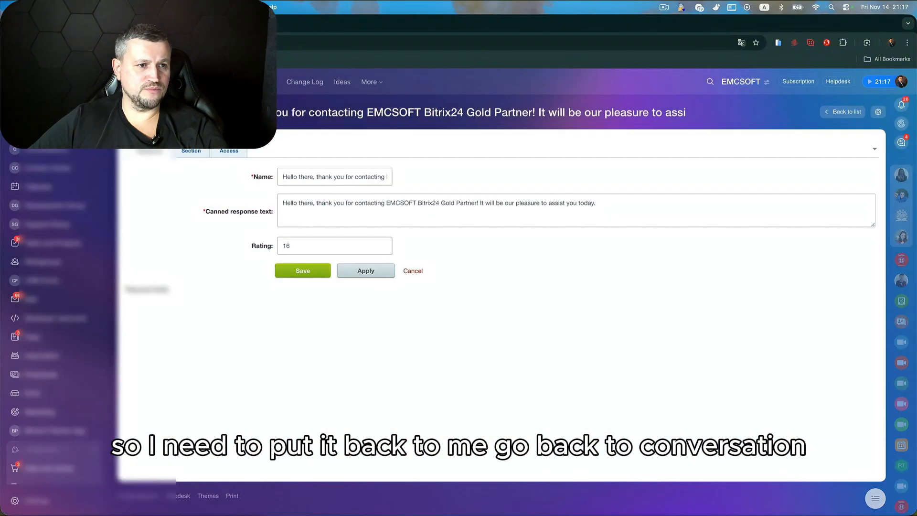
{"action": "left_click", "coordinate": [49, 153]}
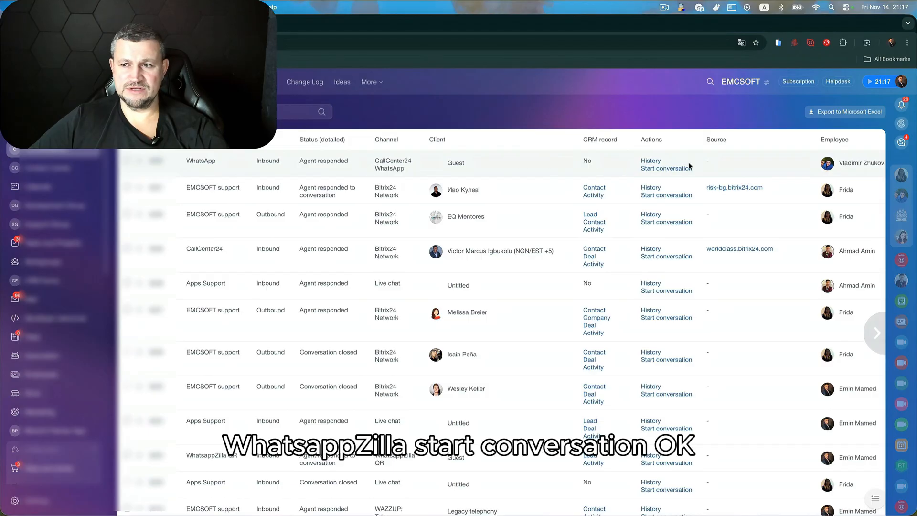
{"action": "left_click", "coordinate": [641, 170]}
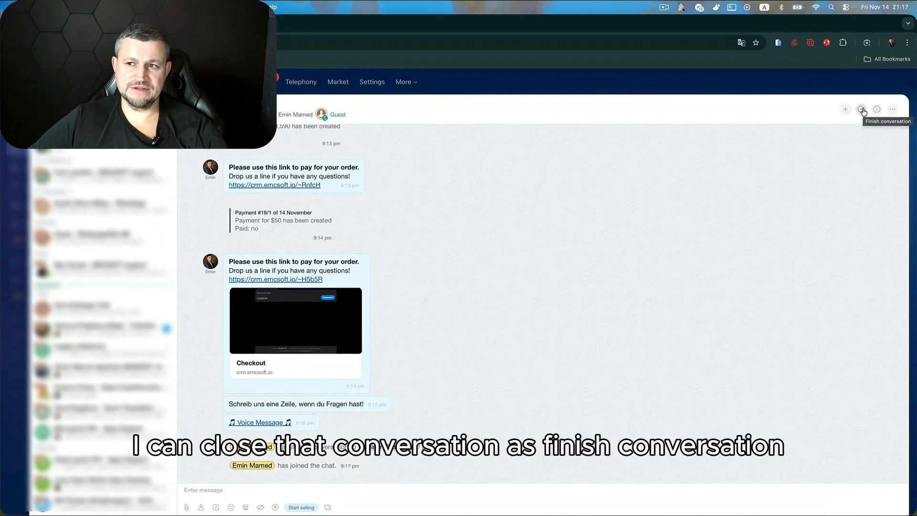
Take the conversation back from the other employee and check its responsible employee in the Conversations list
{"action": "left_click", "coordinate": [893, 110]}
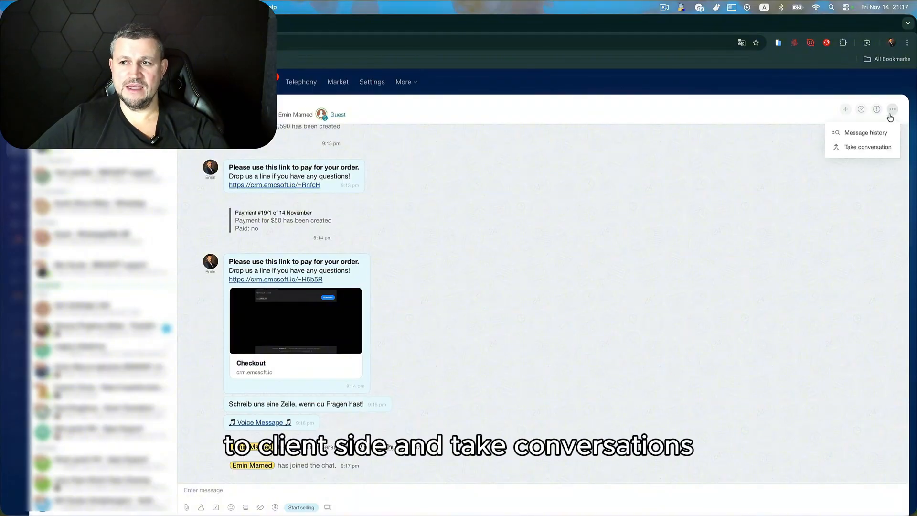
{"action": "left_click", "coordinate": [874, 147]}
{"action": "left_click_drag", "start_coordinate": [321, 466], "coordinate": [414, 469]}
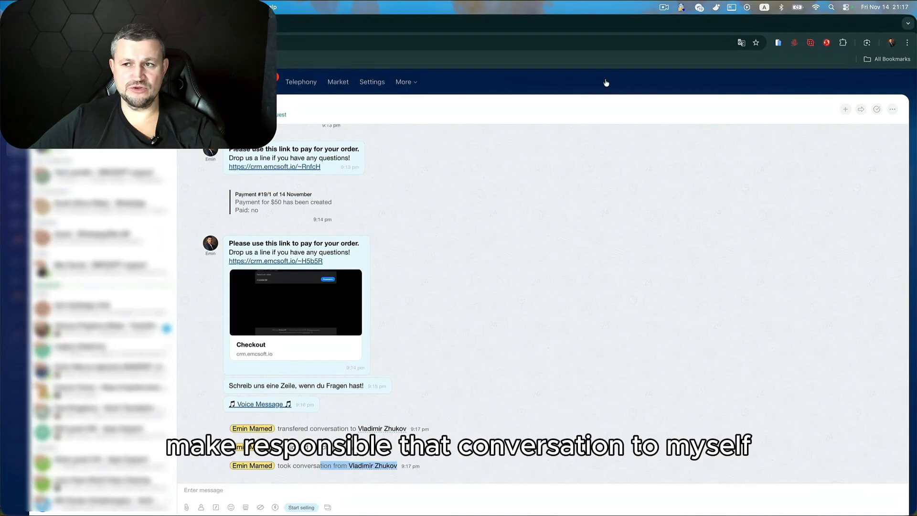
{"action": "left_click", "coordinate": [18, 107]}
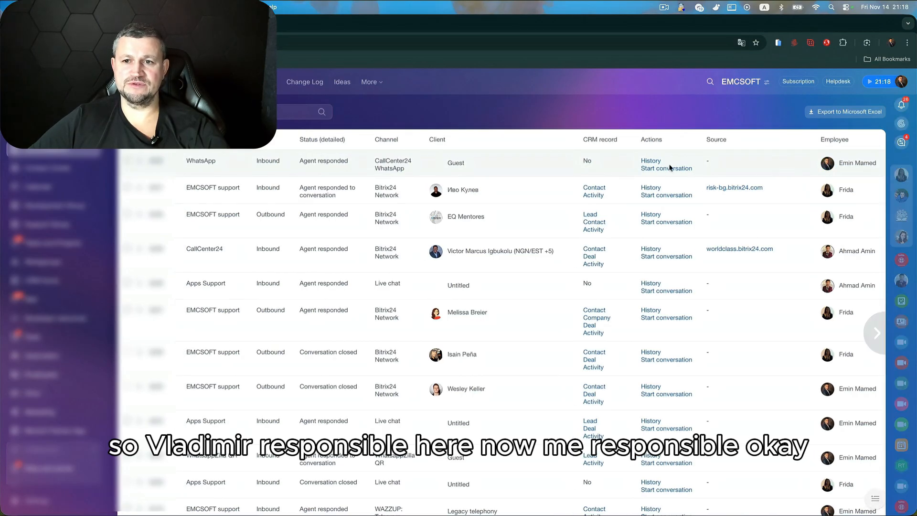
Reopen the guest's WhatsApp conversation, save it to CRM and check the lead entry in the chat
{"action": "left_click", "coordinate": [671, 168]}
{"action": "left_click", "coordinate": [892, 109]}
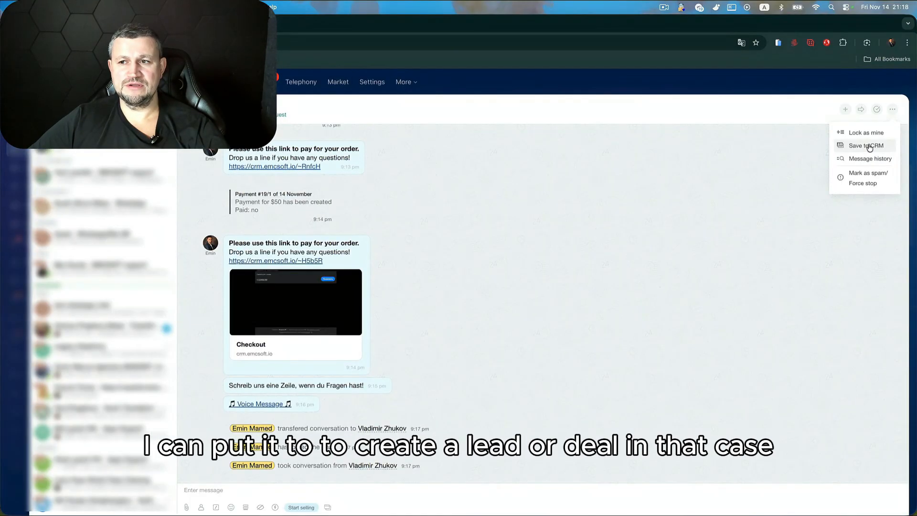
{"action": "left_click", "coordinate": [868, 145]}
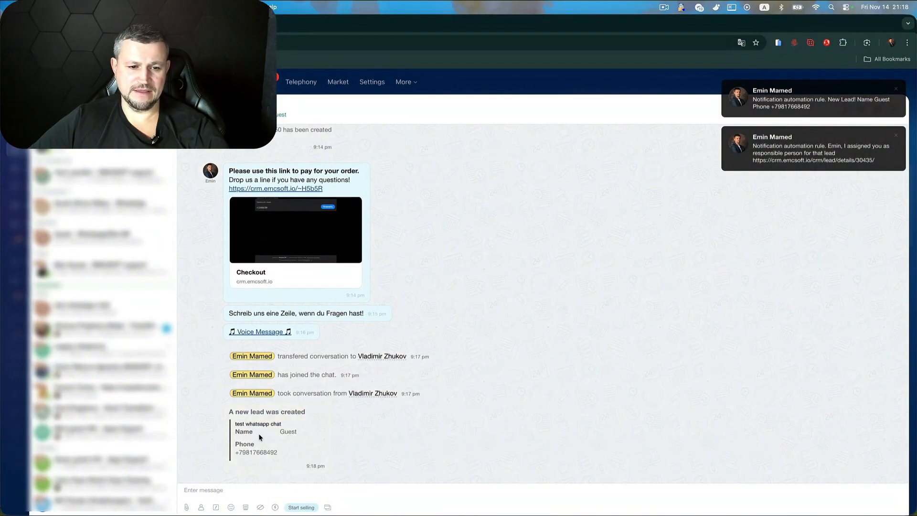
{"action": "left_click_drag", "start_coordinate": [244, 412], "coordinate": [358, 413]}
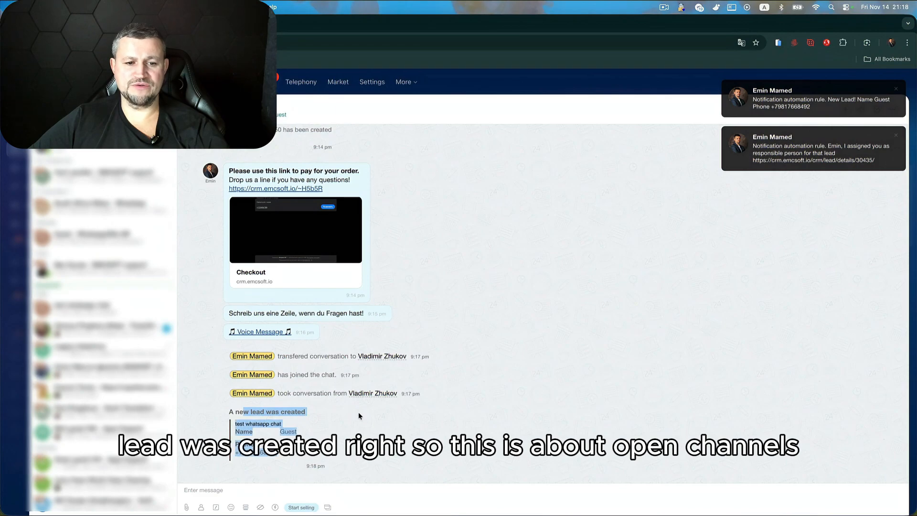
{"action": "left_click", "coordinate": [707, 288]}
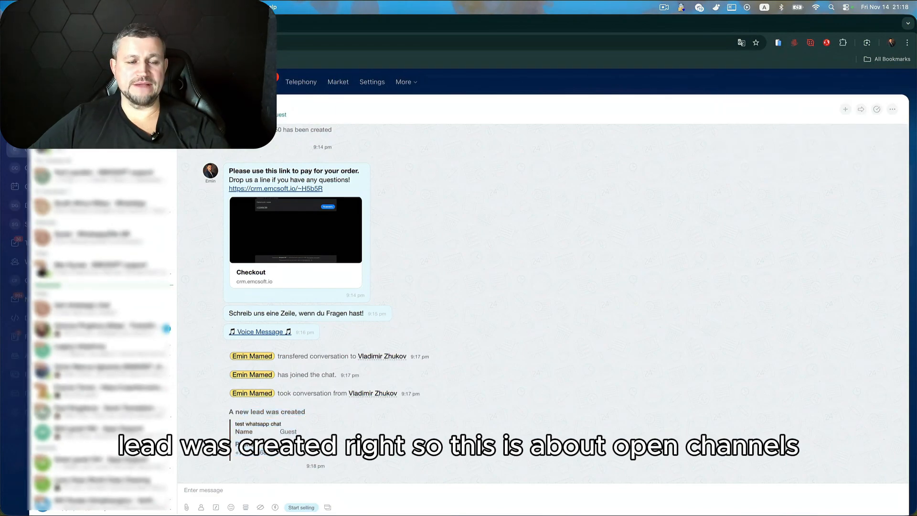
Close the messenger, go to the Contact Center and open the Live chat channel
{"action": "key", "text": "Escape"}
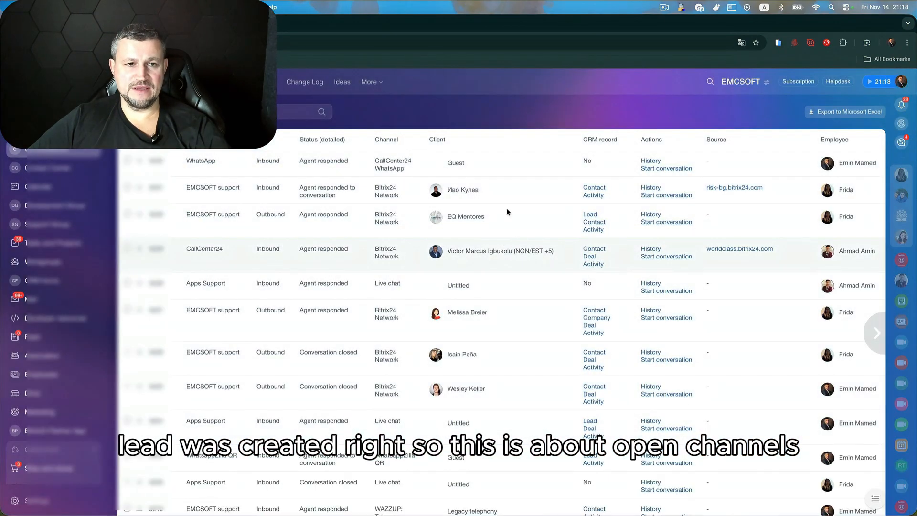
{"action": "left_click", "coordinate": [72, 168]}
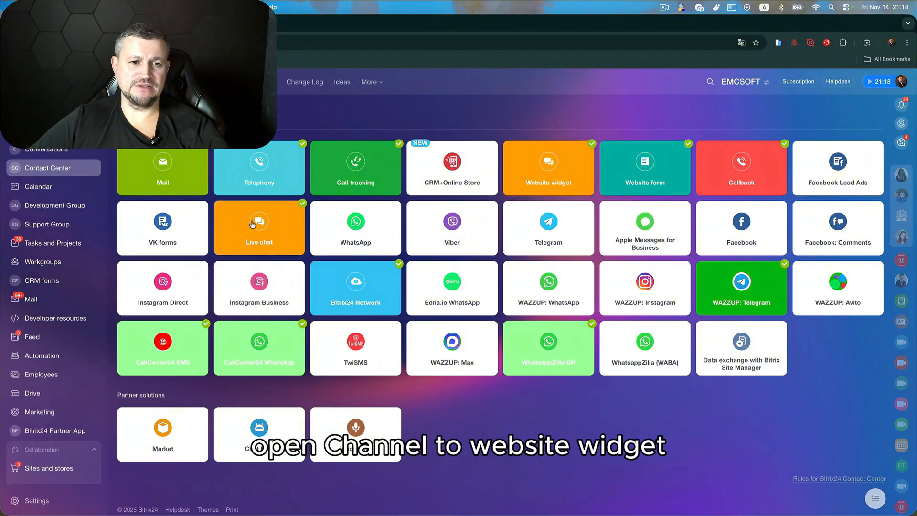
{"action": "left_click", "coordinate": [260, 237]}
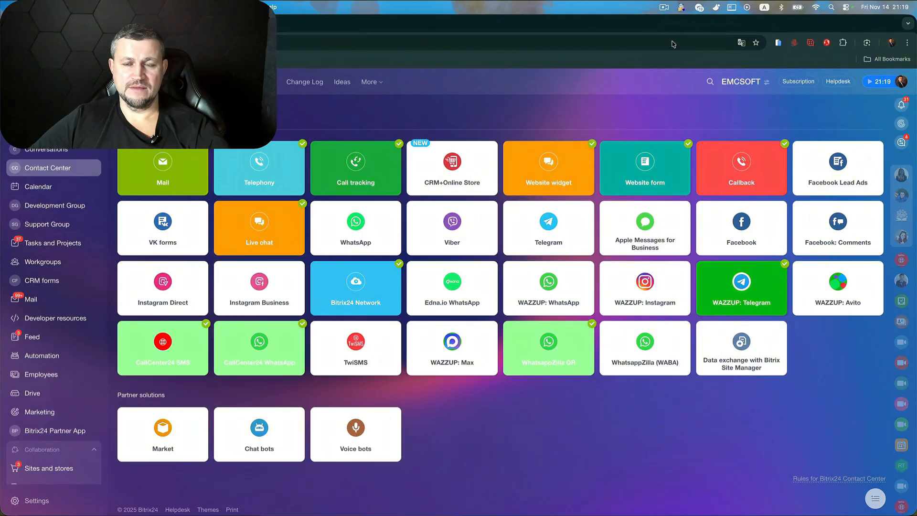